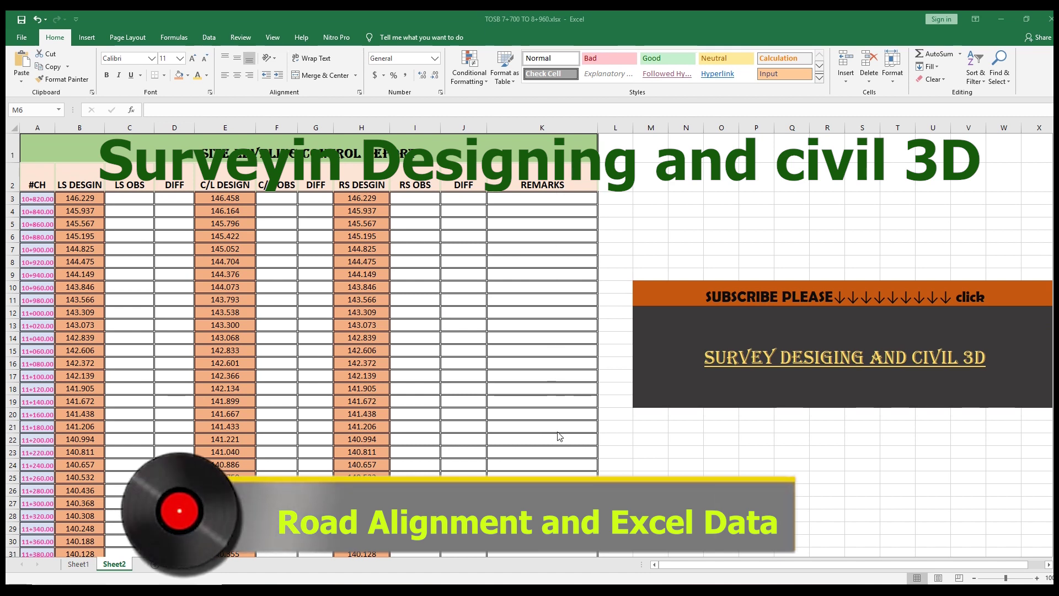
{"action": "scroll", "coordinate": [669, 333], "scroll_direction": "down", "scroll_amount": 3}
{"action": "scroll", "coordinate": [669, 333], "scroll_direction": "up", "scroll_amount": 3}
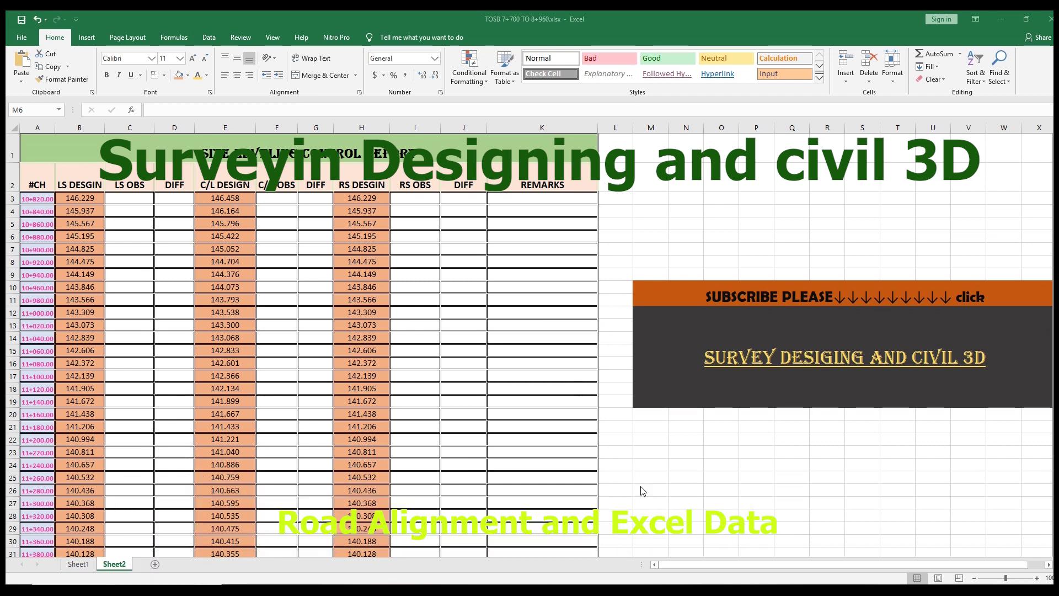
{"action": "scroll", "coordinate": [643, 491], "scroll_direction": "down", "scroll_amount": 1}
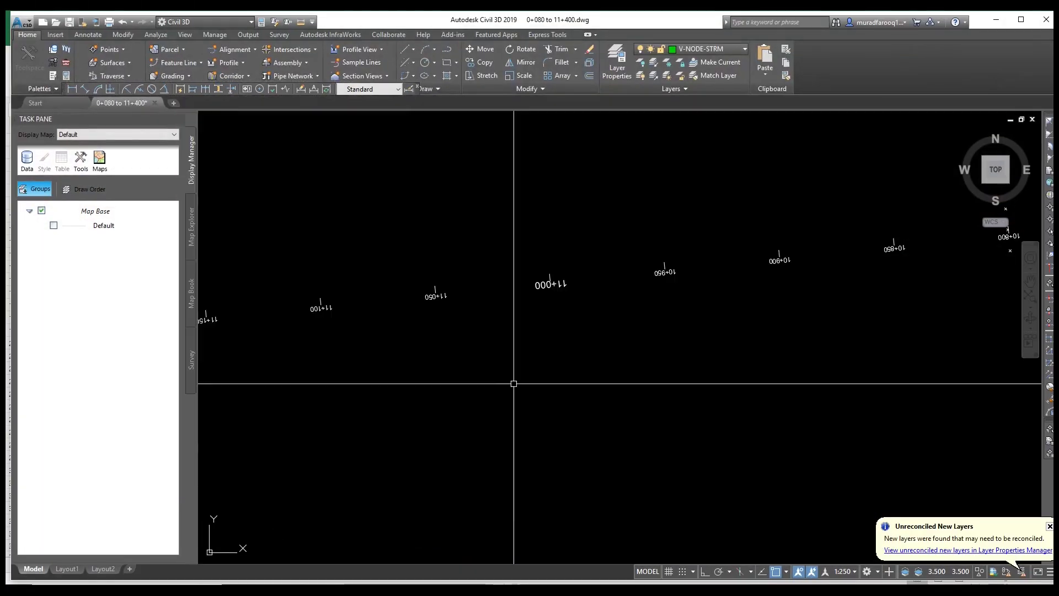
{"action": "scroll", "coordinate": [513, 384], "scroll_direction": "down", "scroll_amount": 3}
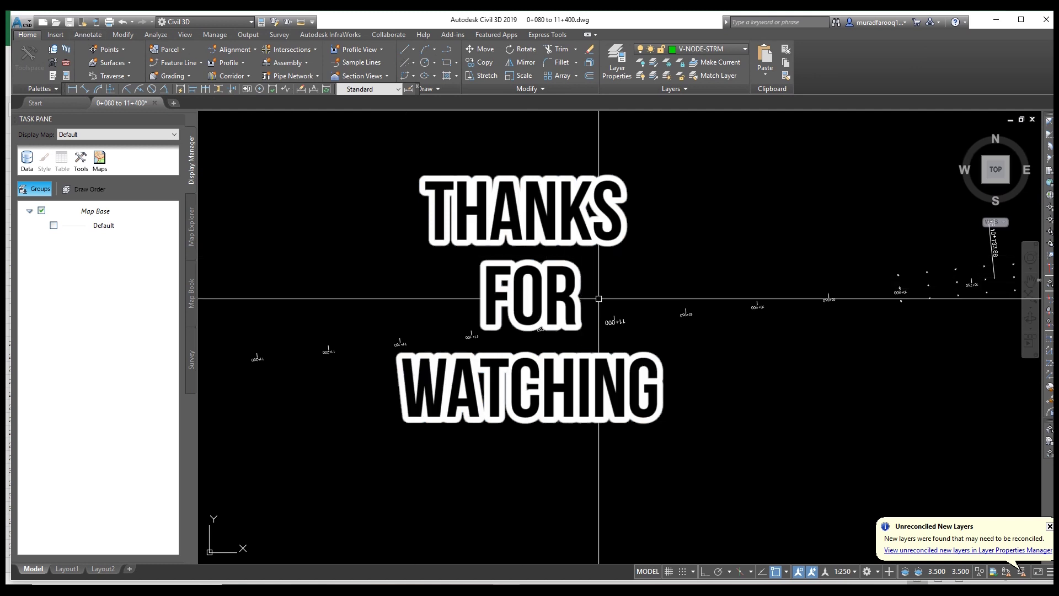
{"action": "mouse_move", "coordinate": [721, 342]}
{"action": "middle_mouse_down"}
{"action": "mouse_move", "coordinate": [633, 314]}
{"action": "mouse_move", "coordinate": [713, 307]}
{"action": "mouse_move", "coordinate": [726, 345]}
{"action": "middle_mouse_up"}
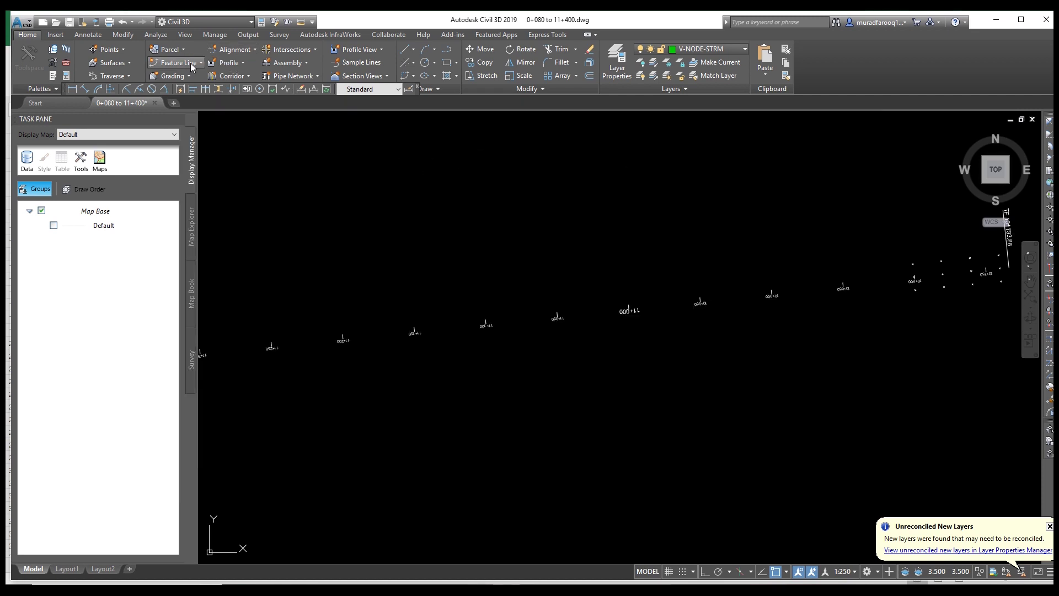
Step: Start a point import and choose 7-12-19TOS.txt from the Desktop as the source file
{"action": "left_click", "coordinate": [124, 50]}
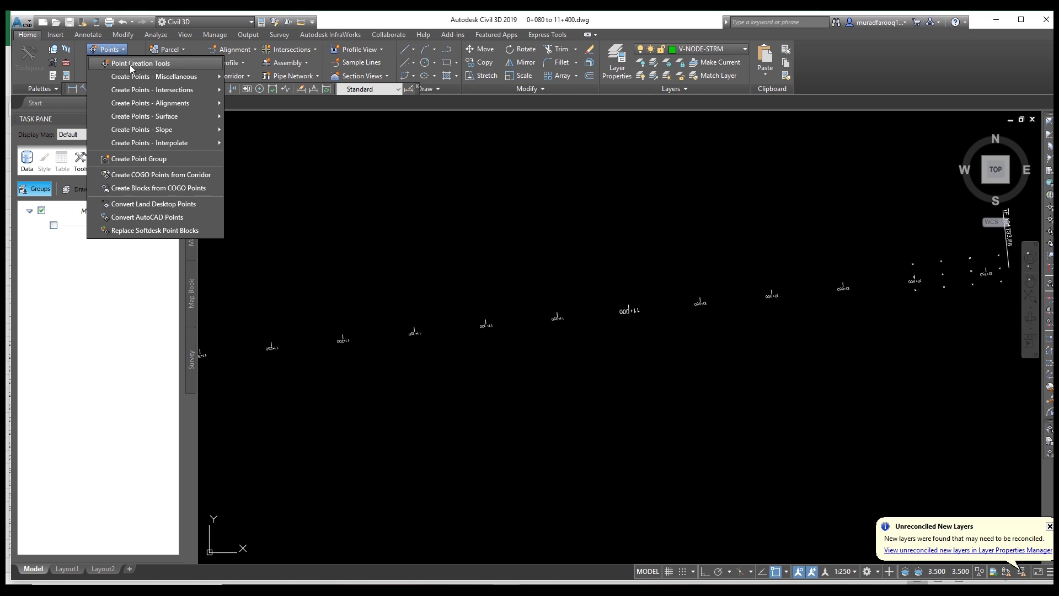
{"action": "left_click", "coordinate": [134, 63]}
{"action": "left_click", "coordinate": [587, 66]}
{"action": "left_click", "coordinate": [499, 166]}
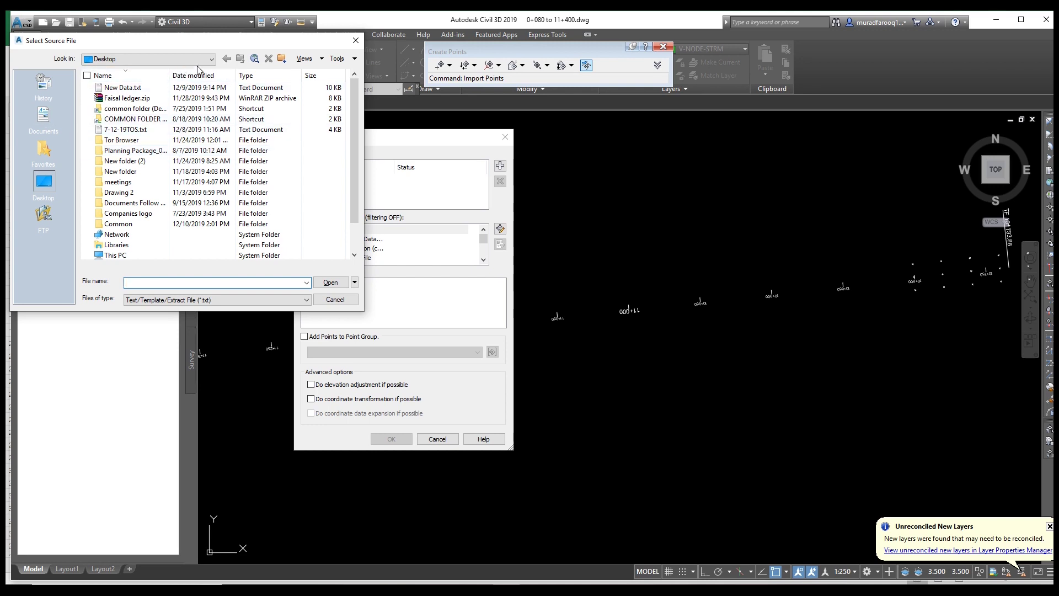
{"action": "left_click", "coordinate": [203, 59]}
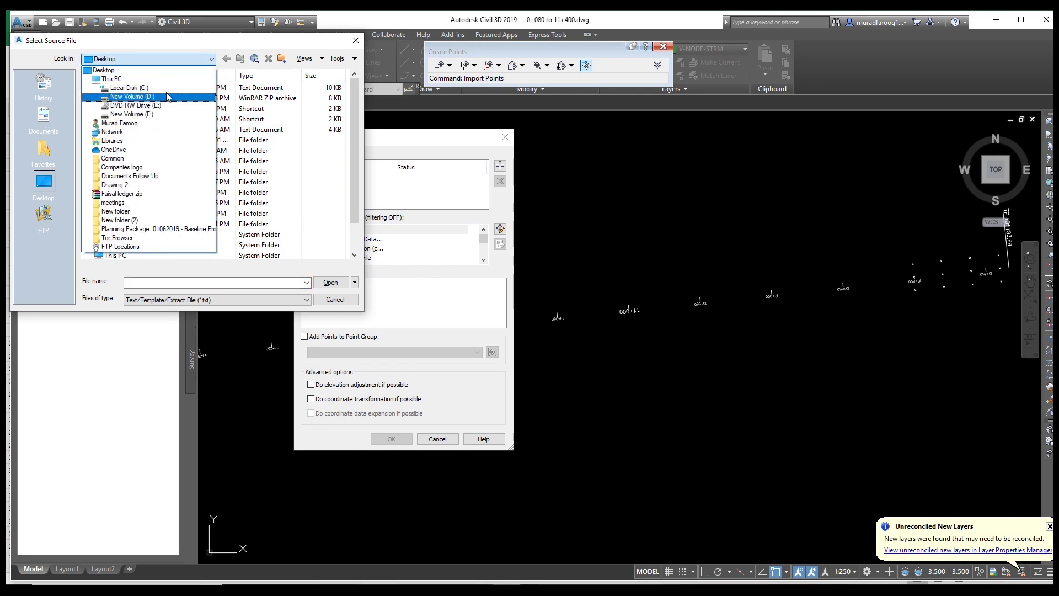
{"action": "left_click", "coordinate": [55, 191]}
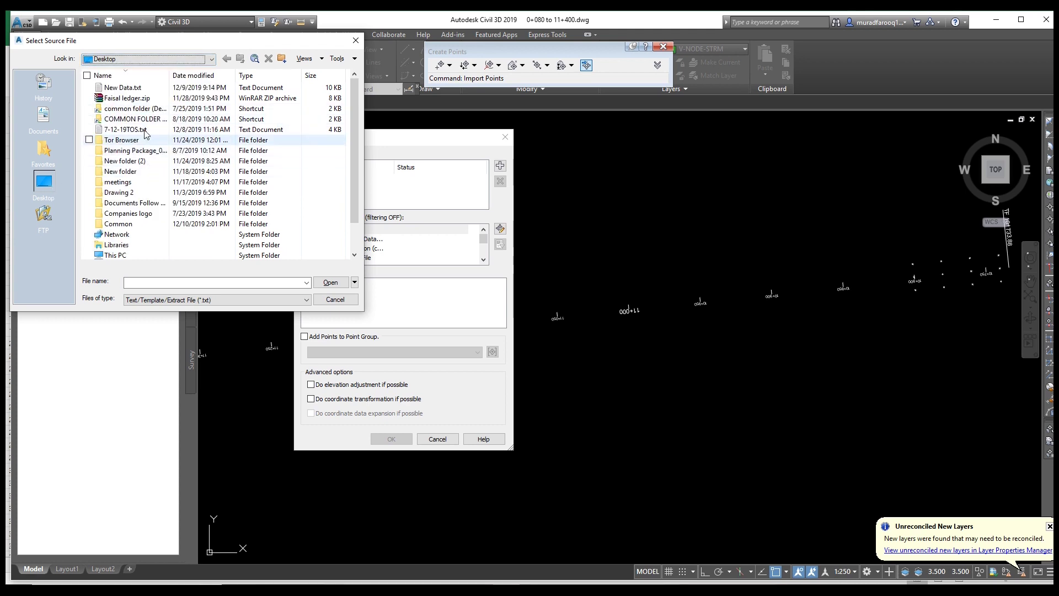
{"action": "left_click", "coordinate": [127, 130]}
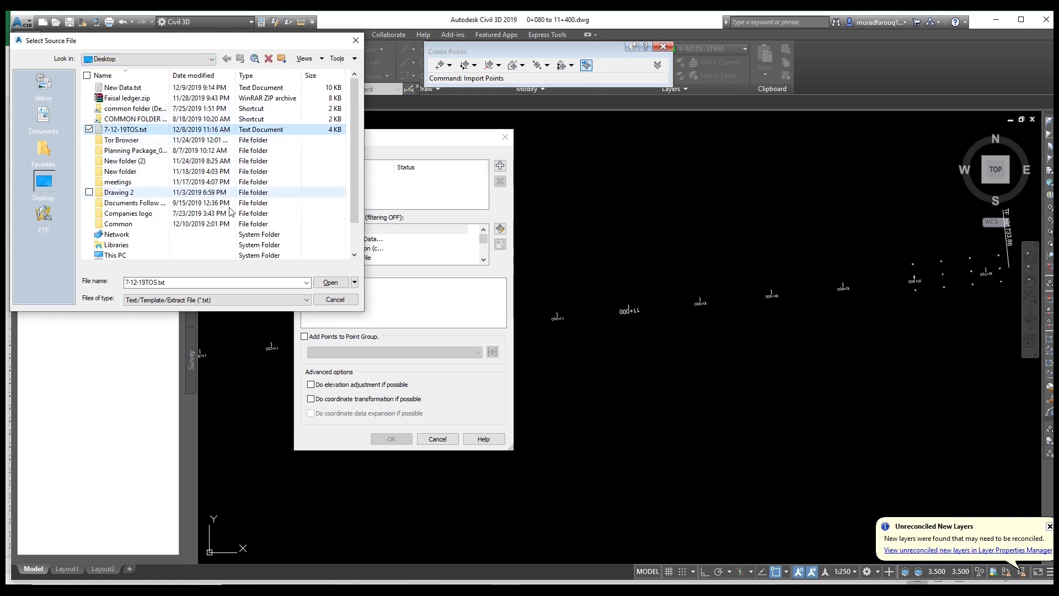
{"action": "left_click", "coordinate": [330, 282]}
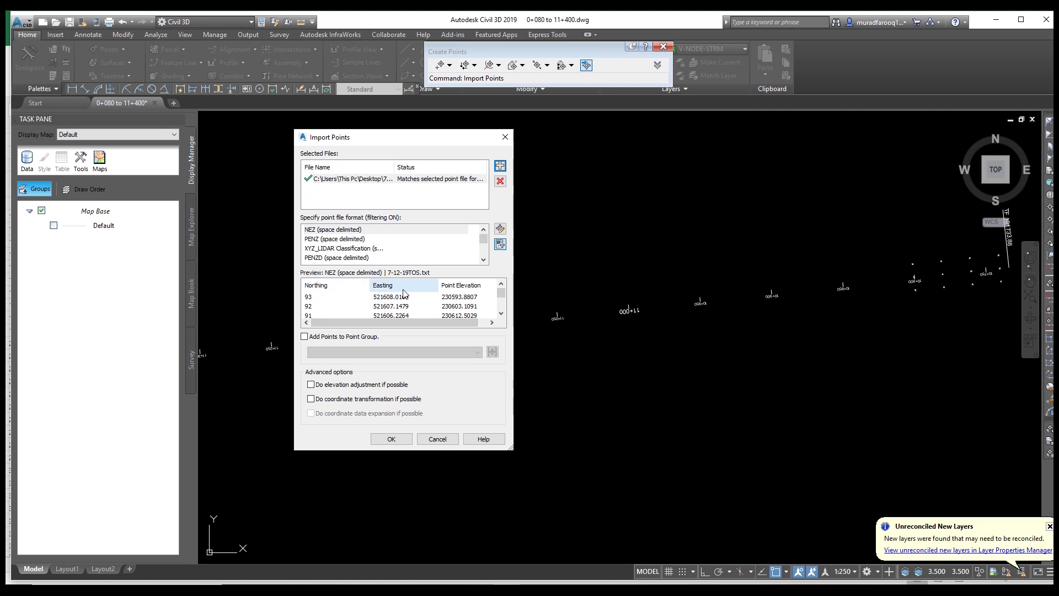
Step: Import the points as PENZ (space delimited) with adding to a point group enabled, using the next point number for all duplicates
{"action": "left_click", "coordinate": [343, 240]}
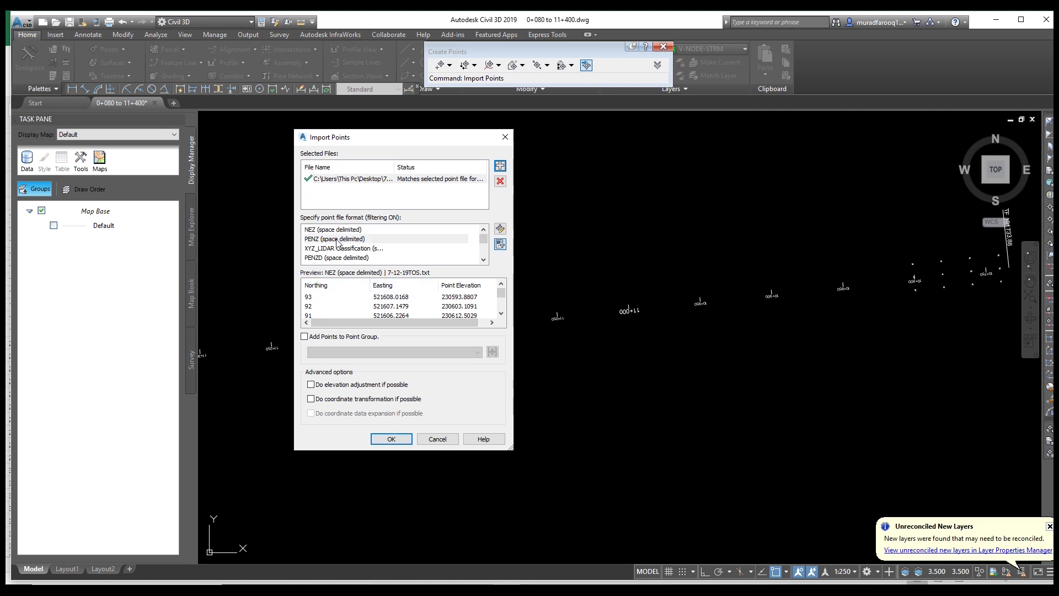
{"action": "left_click", "coordinate": [327, 337]}
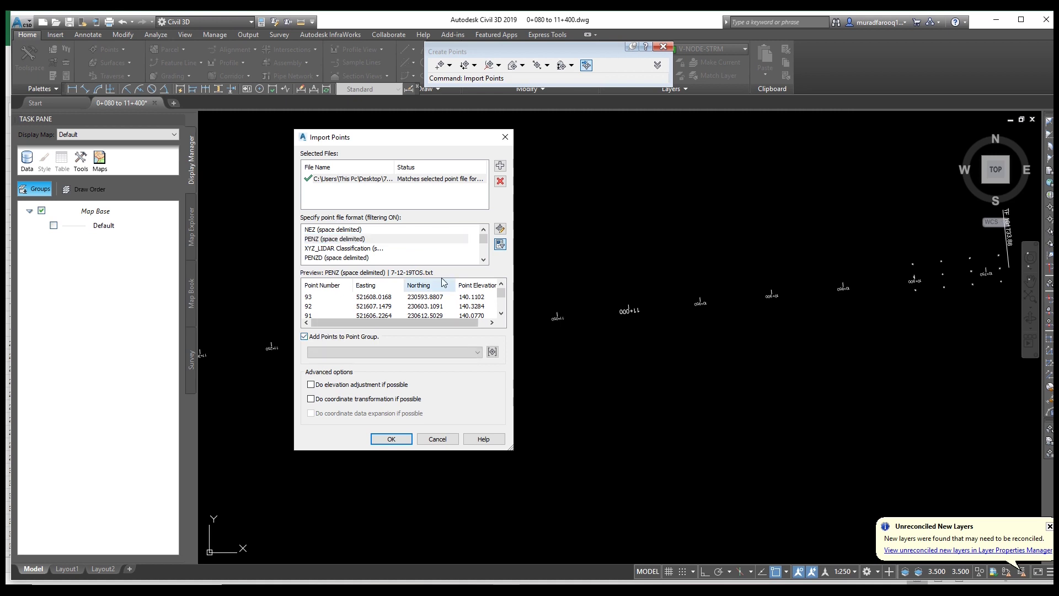
{"action": "left_click", "coordinate": [401, 441]}
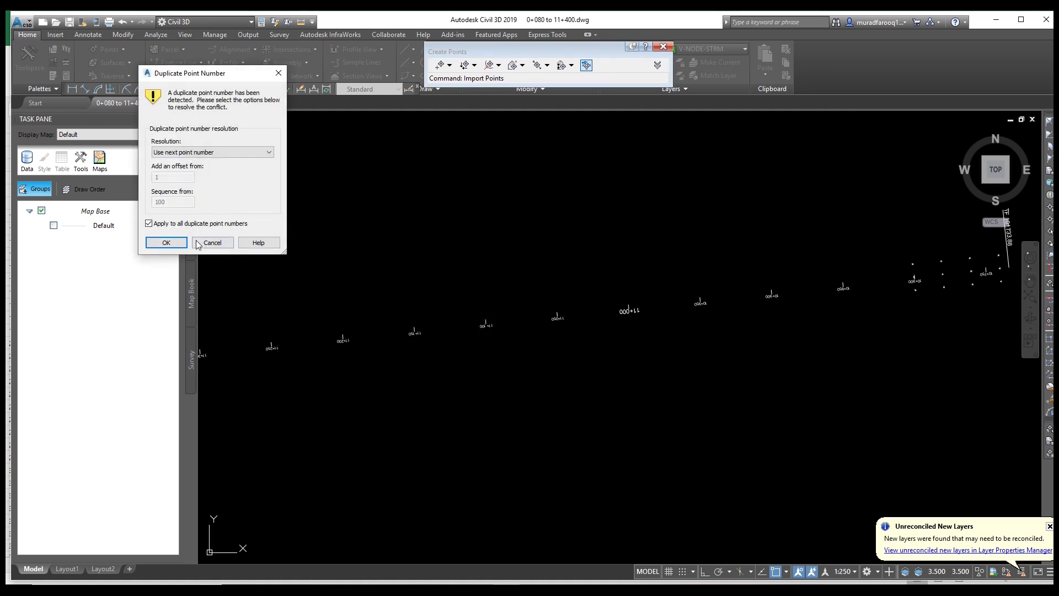
{"action": "left_click", "coordinate": [168, 244]}
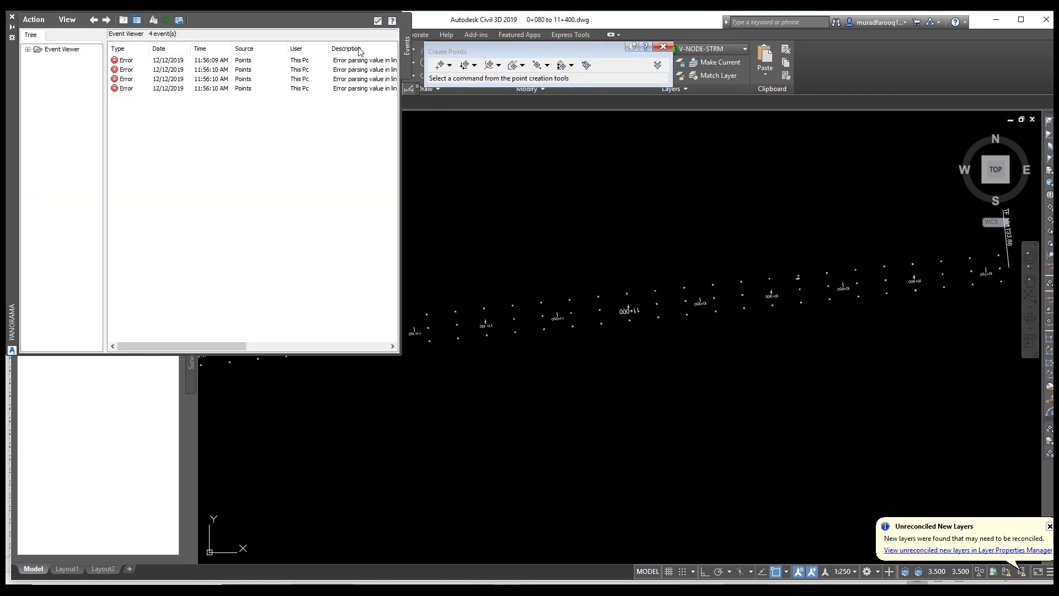
{"action": "left_click", "coordinate": [377, 21]}
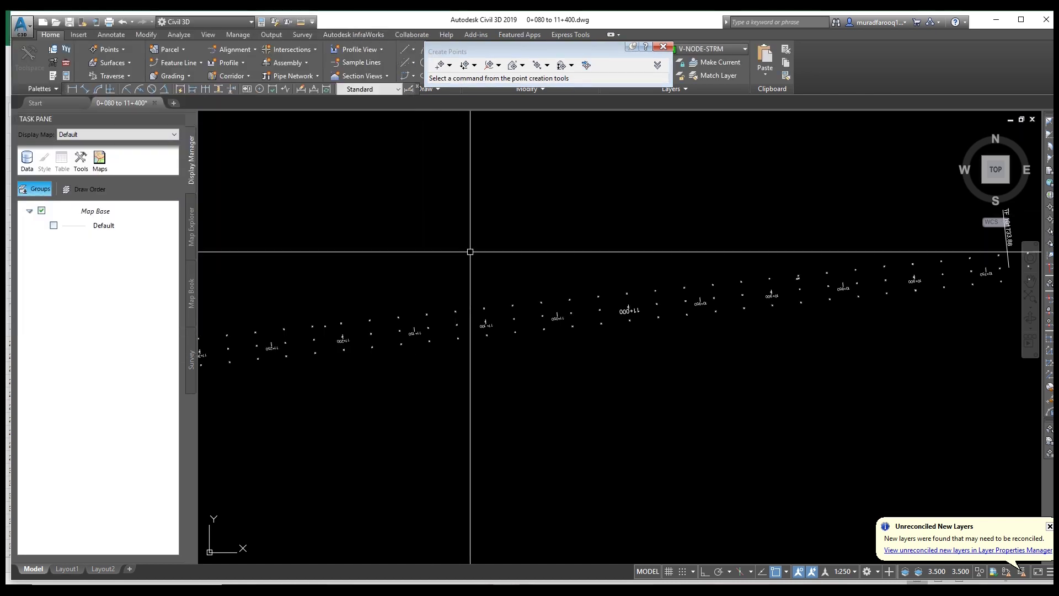
Step: Delete the points and station labels along the curve beyond station 10+800
{"action": "scroll", "coordinate": [548, 291], "scroll_direction": "up", "scroll_amount": 4}
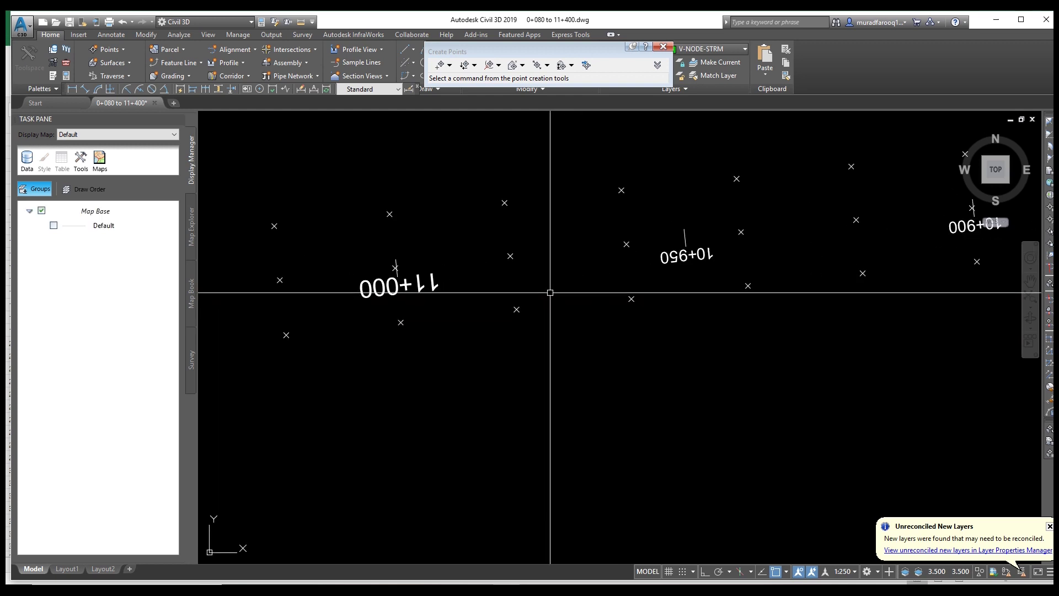
{"action": "scroll", "coordinate": [256, 284], "scroll_direction": "down", "scroll_amount": 1}
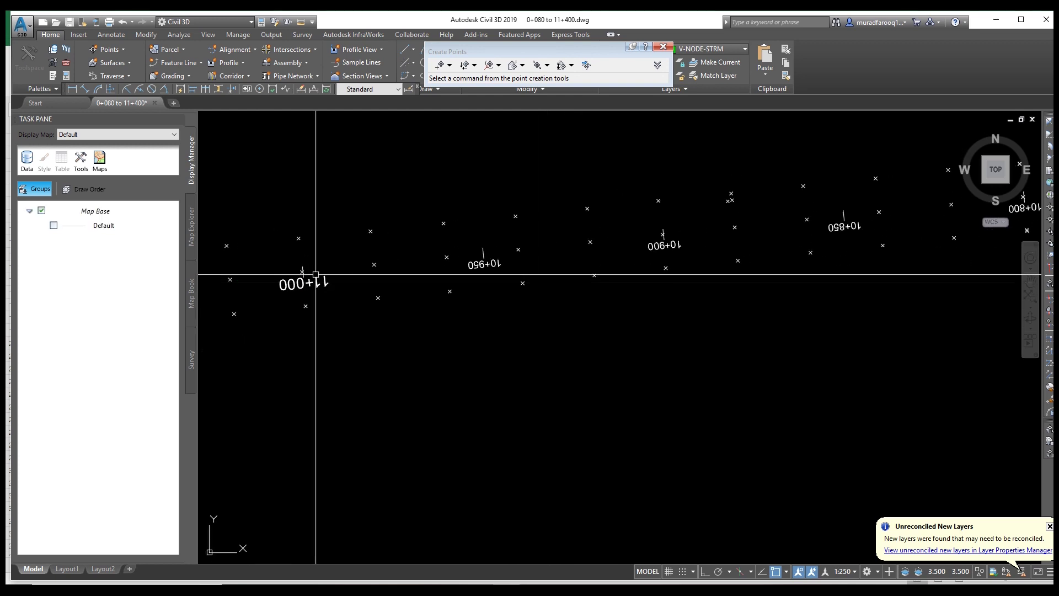
{"action": "scroll", "coordinate": [910, 316], "scroll_direction": "up", "scroll_amount": 1}
{"action": "mouse_move", "coordinate": [910, 259]}
{"action": "middle_mouse_down"}
{"action": "mouse_move", "coordinate": [827, 264]}
{"action": "mouse_move", "coordinate": [763, 240]}
{"action": "middle_mouse_up"}
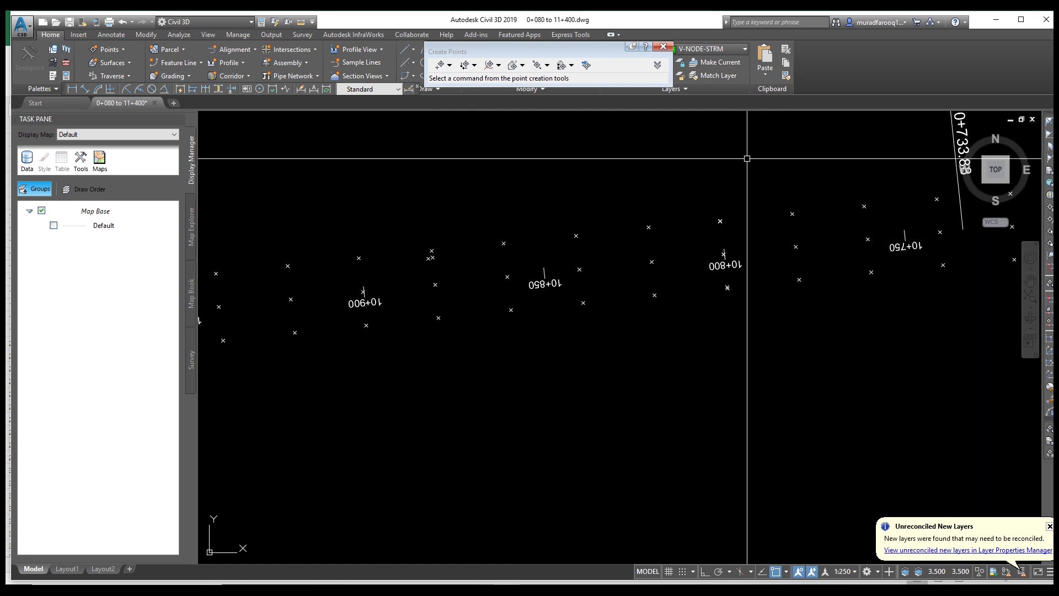
{"action": "middle_click_drag", "start_coordinate": [787, 213], "coordinate": [587, 224]}
{"action": "scroll", "coordinate": [581, 227], "scroll_direction": "down", "scroll_amount": 4}
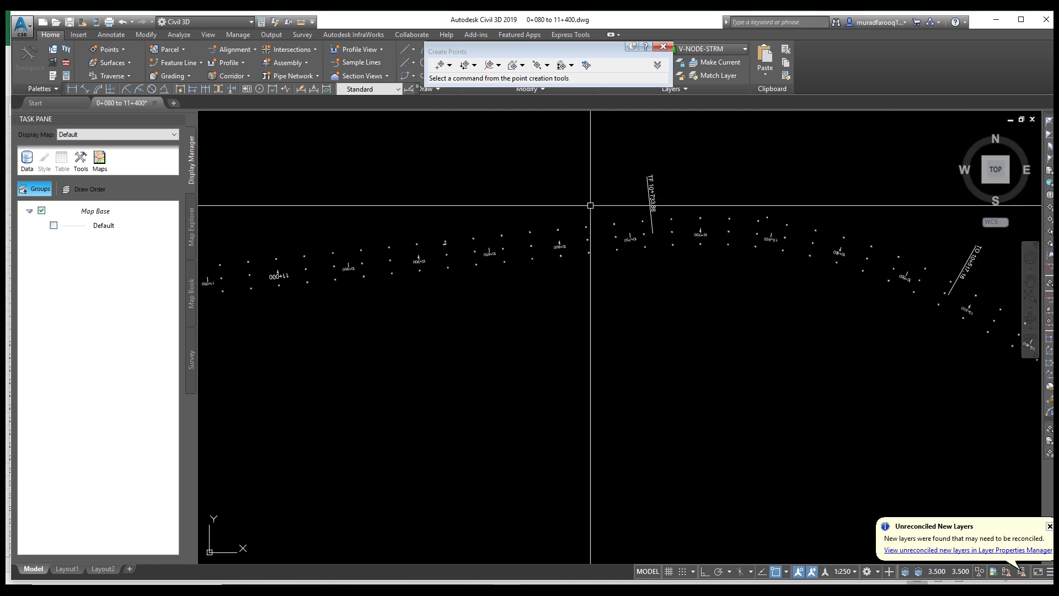
{"action": "left_click", "coordinate": [570, 194]}
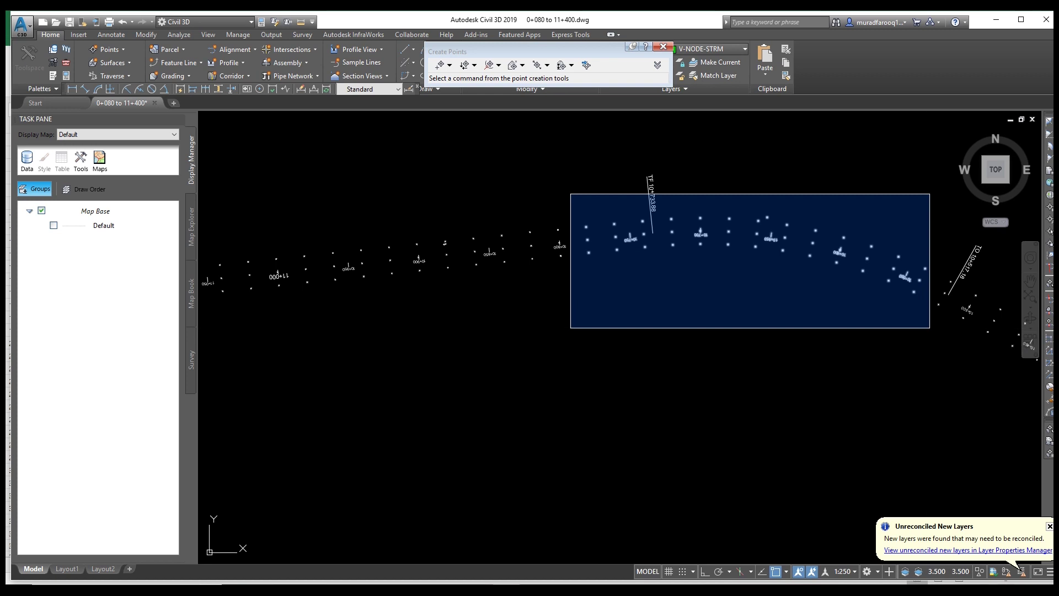
{"action": "left_click", "coordinate": [929, 327]}
{"action": "key", "text": "Escape"}
Step: Delete the points and station labels along the straight road section beyond the curve
{"action": "middle_click_drag", "start_coordinate": [941, 324], "coordinate": [494, 177]}
{"action": "left_click", "coordinate": [504, 163]}
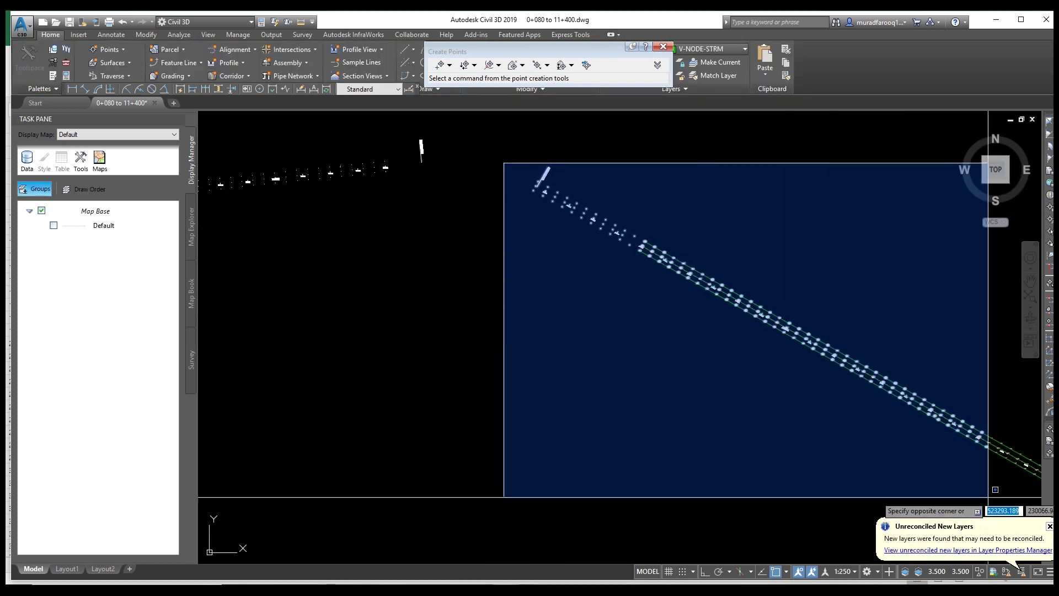
{"action": "left_click", "coordinate": [987, 488]}
{"action": "key", "text": "Delete"}
{"action": "middle_click_drag", "start_coordinate": [979, 475], "coordinate": [863, 440]}
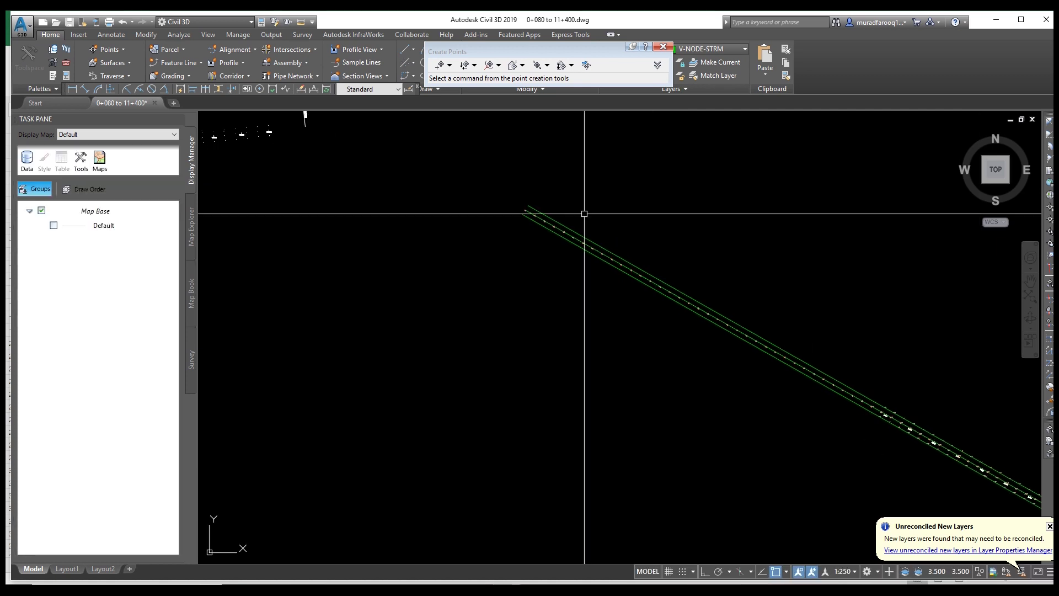
{"action": "left_click", "coordinate": [485, 147]}
{"action": "left_click", "coordinate": [999, 426]}
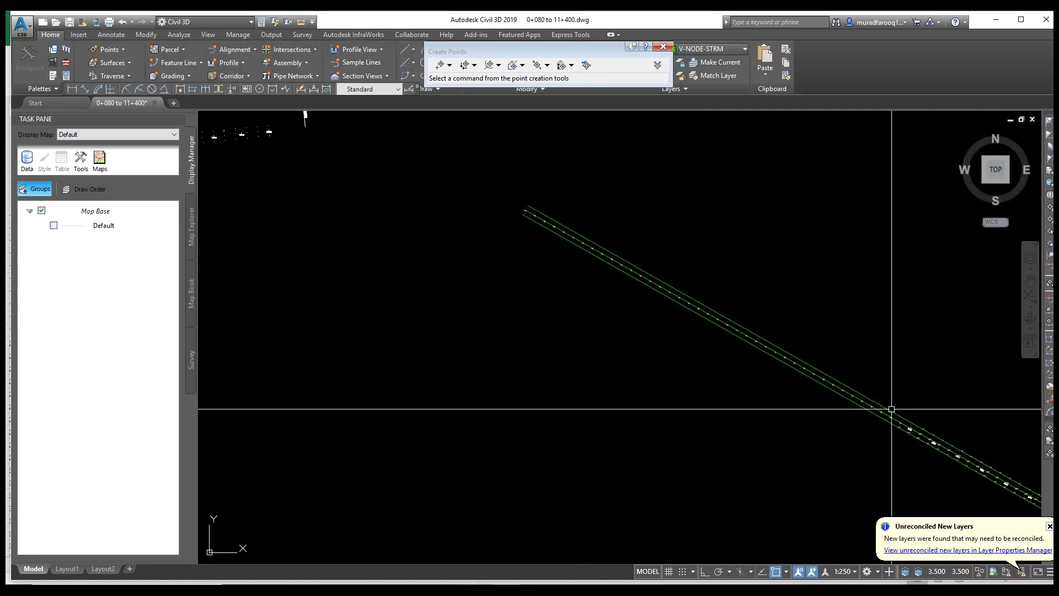
Step: Close the point creation tools and load the coorNp.LSP routine with APPLOAD
{"action": "mouse_move", "coordinate": [583, 271]}
{"action": "middle_mouse_down"}
{"action": "mouse_move", "coordinate": [685, 319]}
{"action": "mouse_move", "coordinate": [657, 296]}
{"action": "middle_mouse_up"}
{"action": "scroll", "coordinate": [686, 305], "scroll_direction": "up", "scroll_amount": 6}
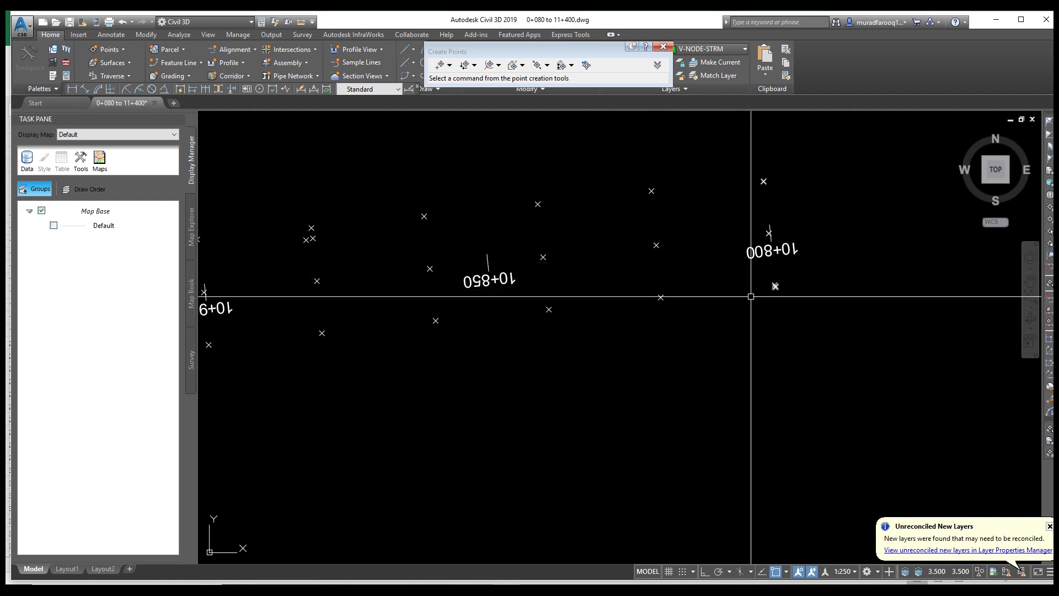
{"action": "scroll", "coordinate": [773, 293], "scroll_direction": "down", "scroll_amount": 2}
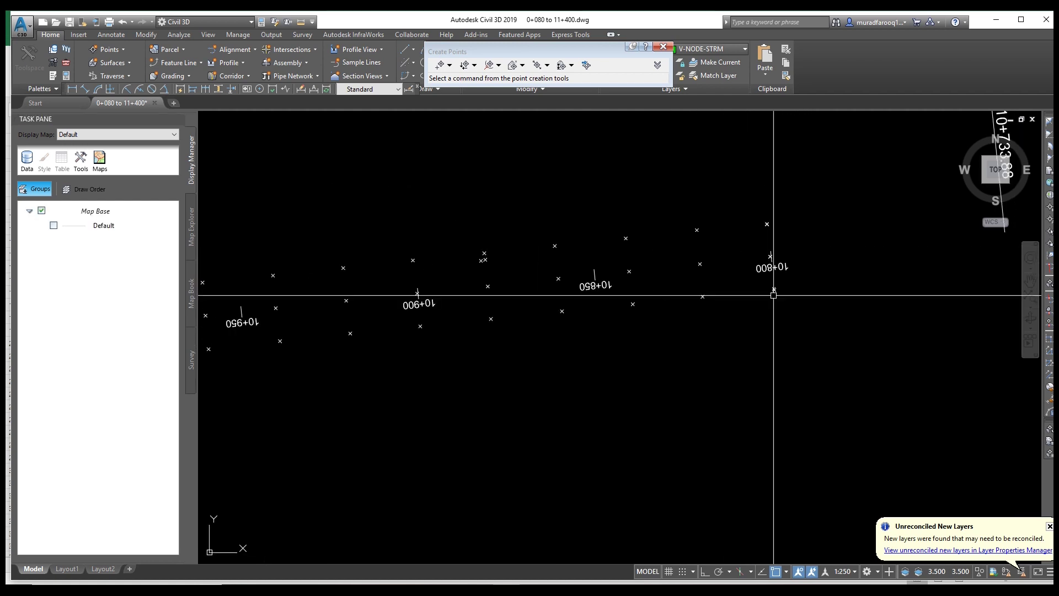
{"action": "left_click", "coordinate": [663, 47]}
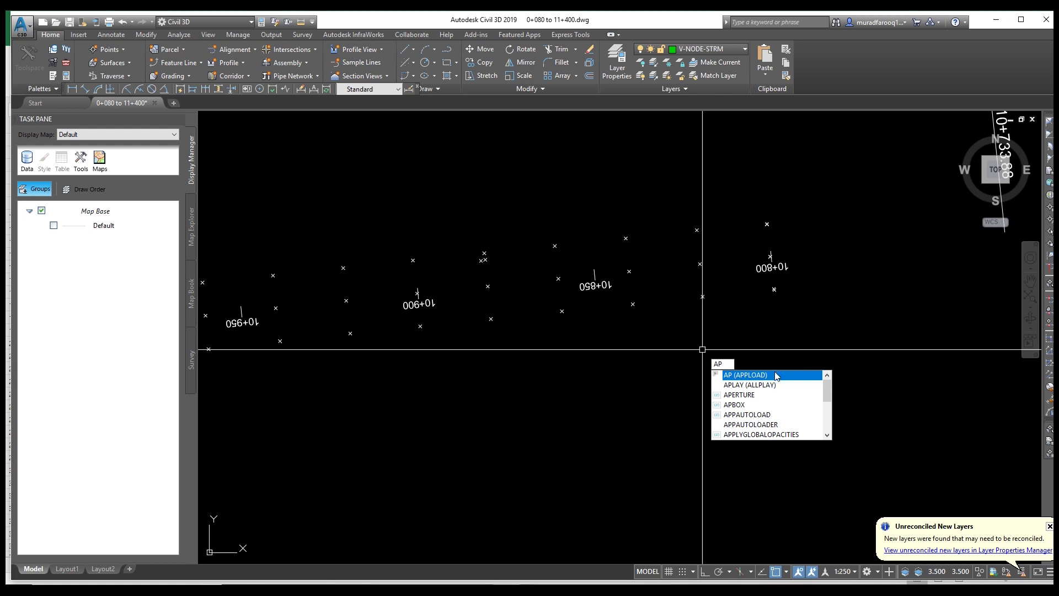
{"action": "left_click", "coordinate": [757, 375]}
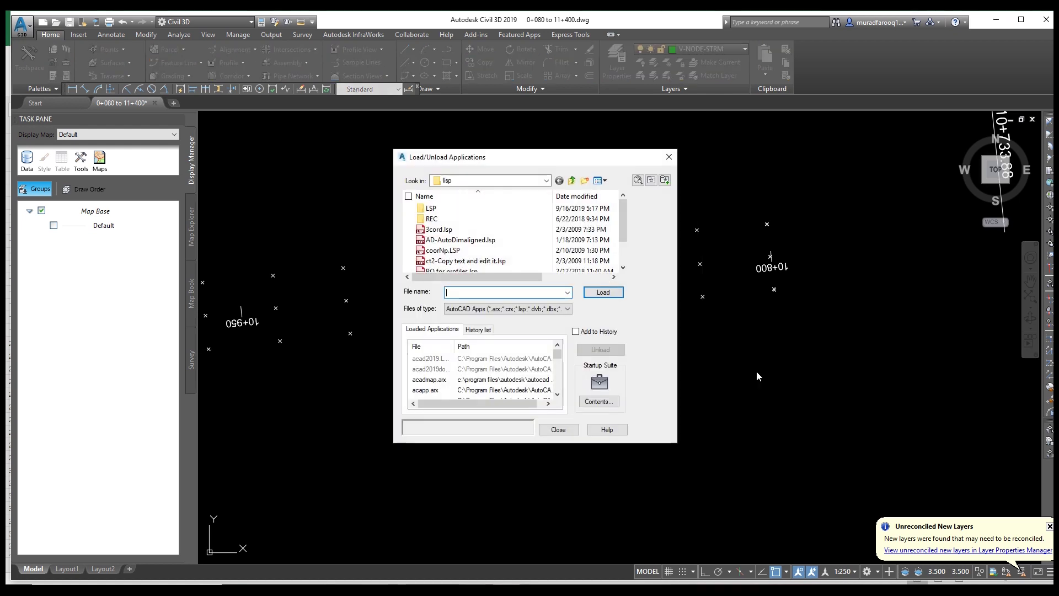
{"action": "left_click", "coordinate": [435, 251]}
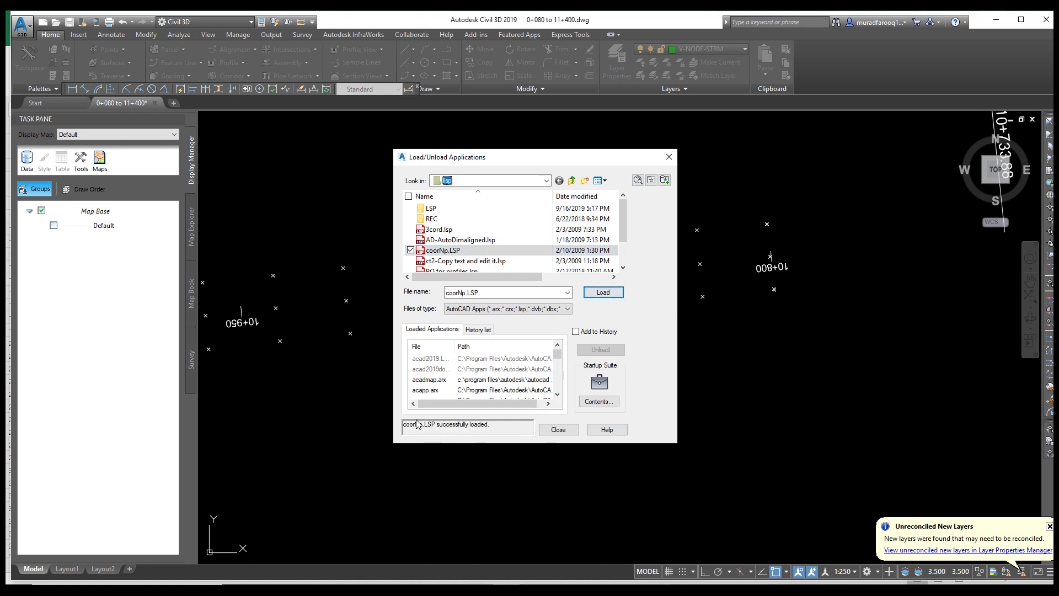
{"action": "left_click", "coordinate": [558, 430]}
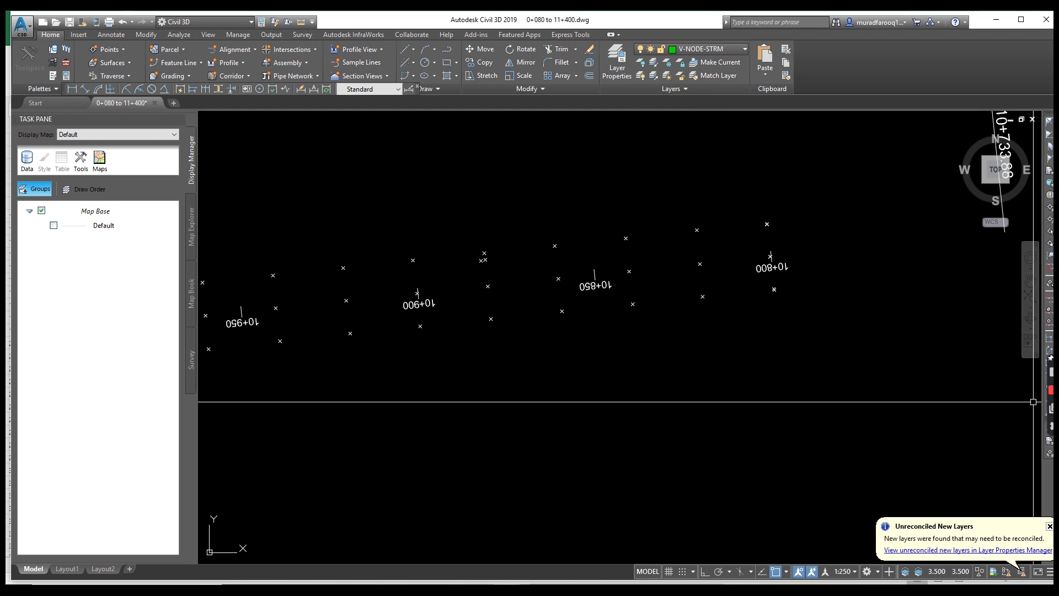
Step: Select all COGO points similar to the upper point near station 10+800
{"action": "scroll", "coordinate": [787, 395], "scroll_direction": "down", "scroll_amount": 10}
{"action": "scroll", "coordinate": [806, 462], "scroll_direction": "up", "scroll_amount": 12}
{"action": "middle_click_drag", "start_coordinate": [816, 339], "coordinate": [704, 480]}
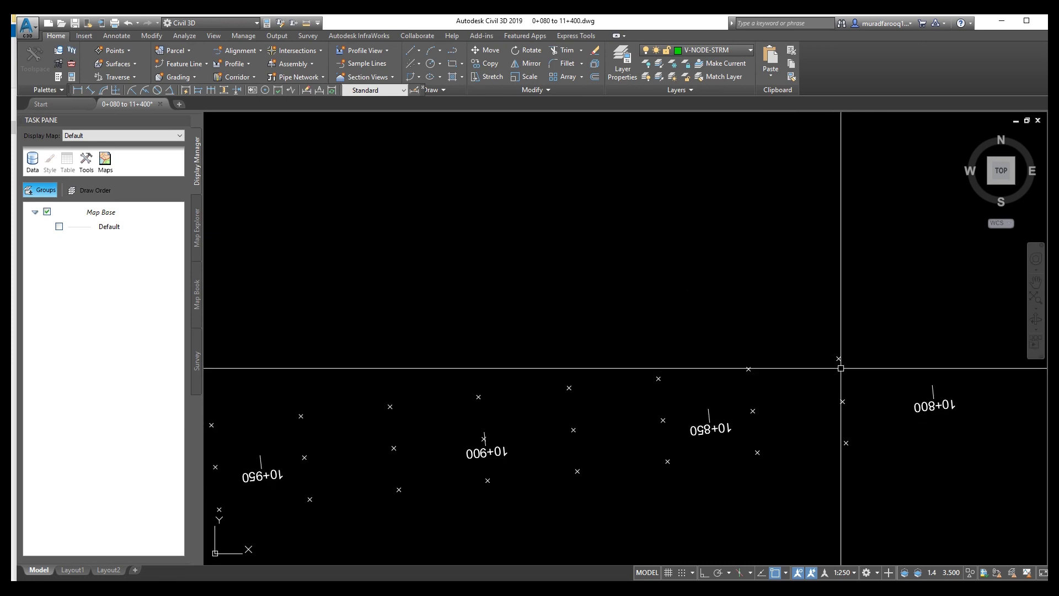
{"action": "left_click", "coordinate": [839, 358]}
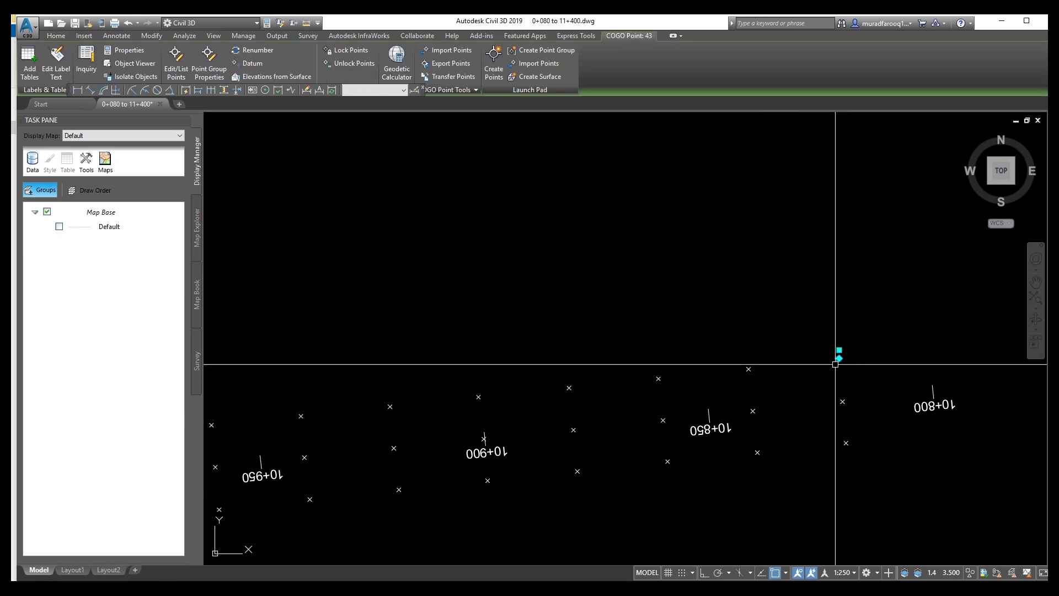
{"action": "right_click", "coordinate": [839, 358]}
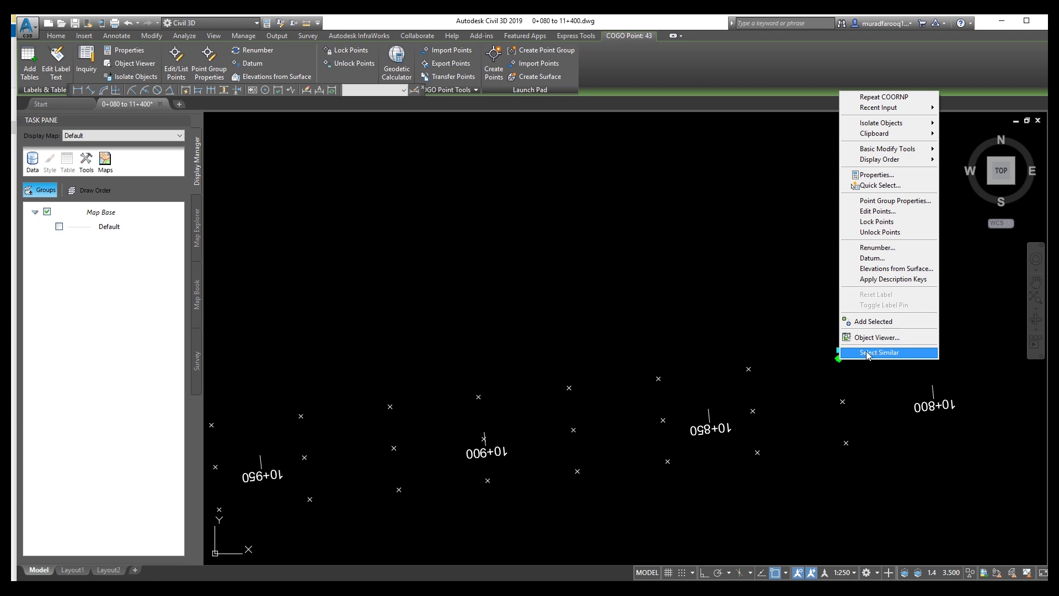
{"action": "left_click", "coordinate": [867, 353]}
Step: Change the style of all the selected COGO points to Benchmark in their properties
{"action": "right_click", "coordinate": [839, 358]}
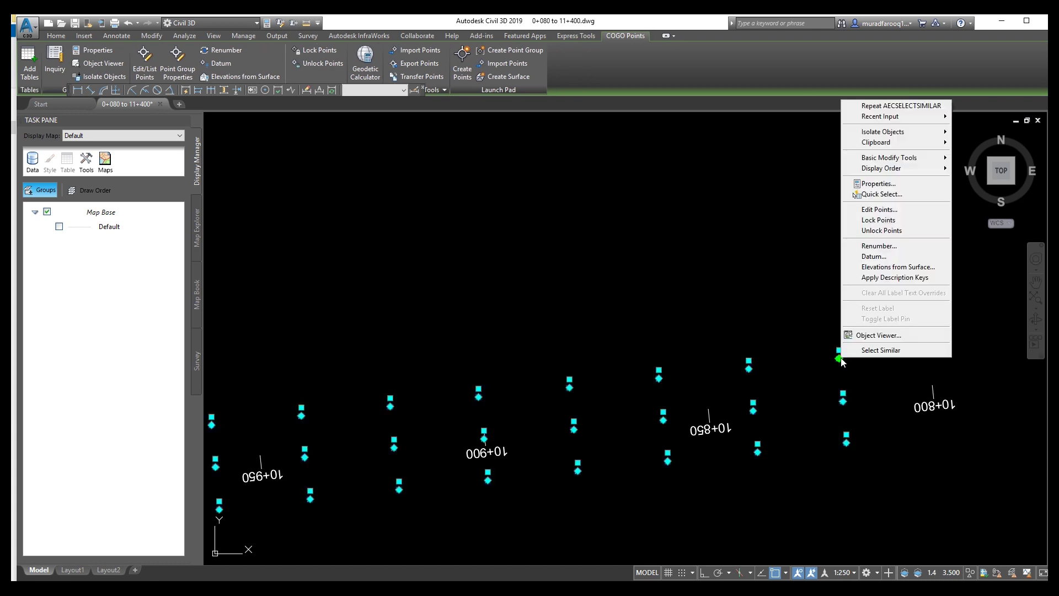
{"action": "left_click", "coordinate": [879, 186]}
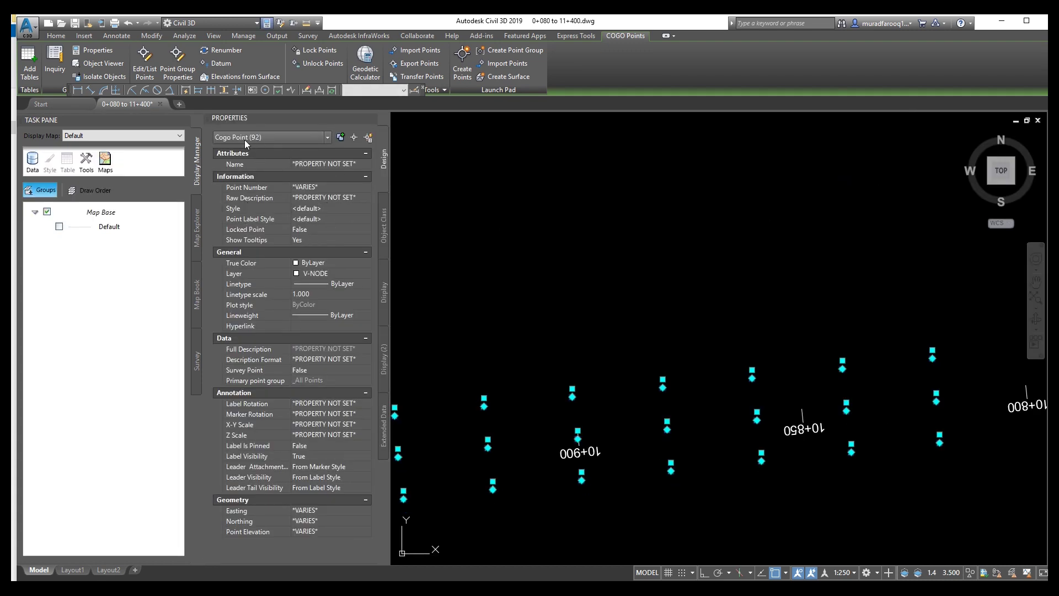
{"action": "left_click", "coordinate": [335, 208]}
{"action": "left_click", "coordinate": [335, 208]}
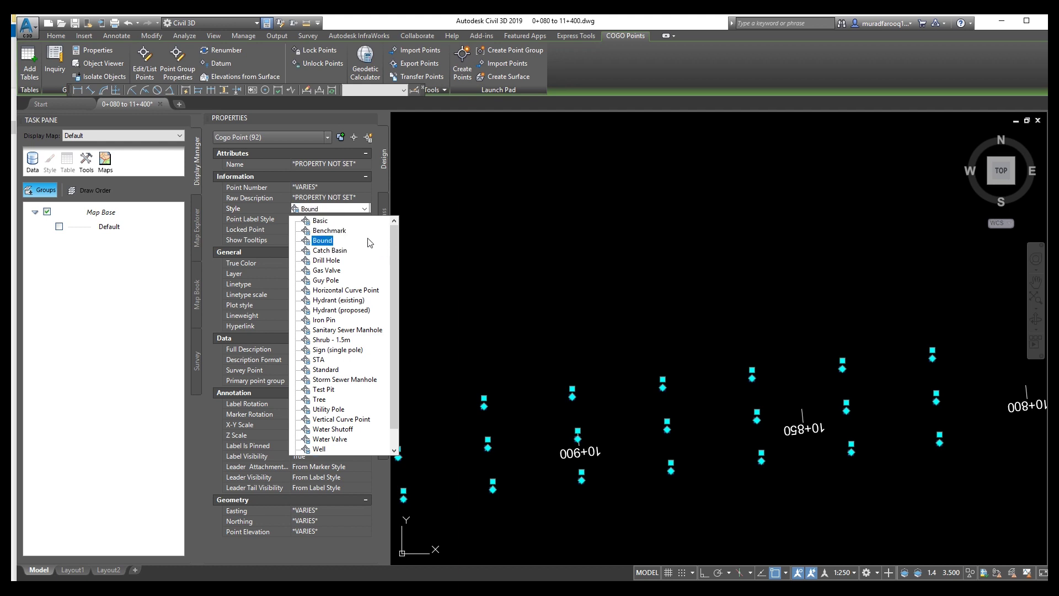
{"action": "left_click", "coordinate": [346, 231]}
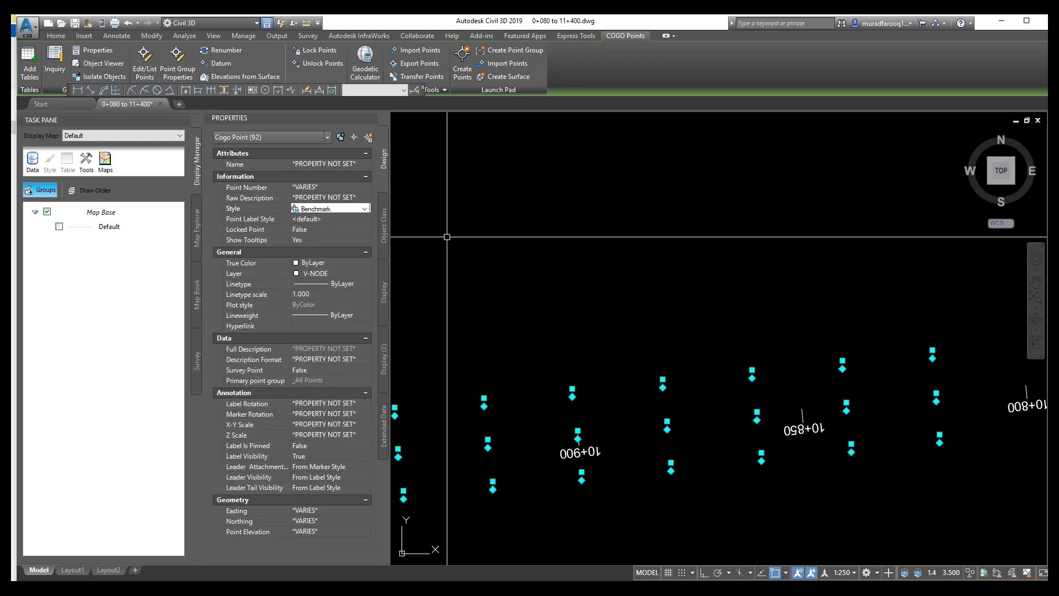
Step: Keep <default> as the selected points' label style, clear the selection and check the point markers around station 10+850
{"action": "left_click", "coordinate": [346, 220]}
{"action": "left_click", "coordinate": [346, 220]}
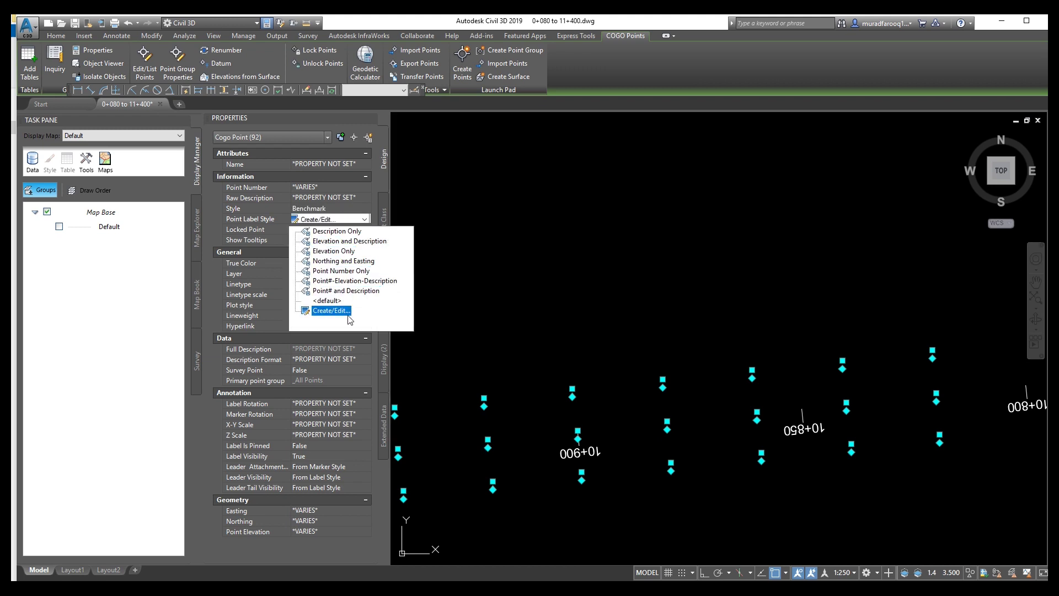
{"action": "left_click", "coordinate": [327, 300]}
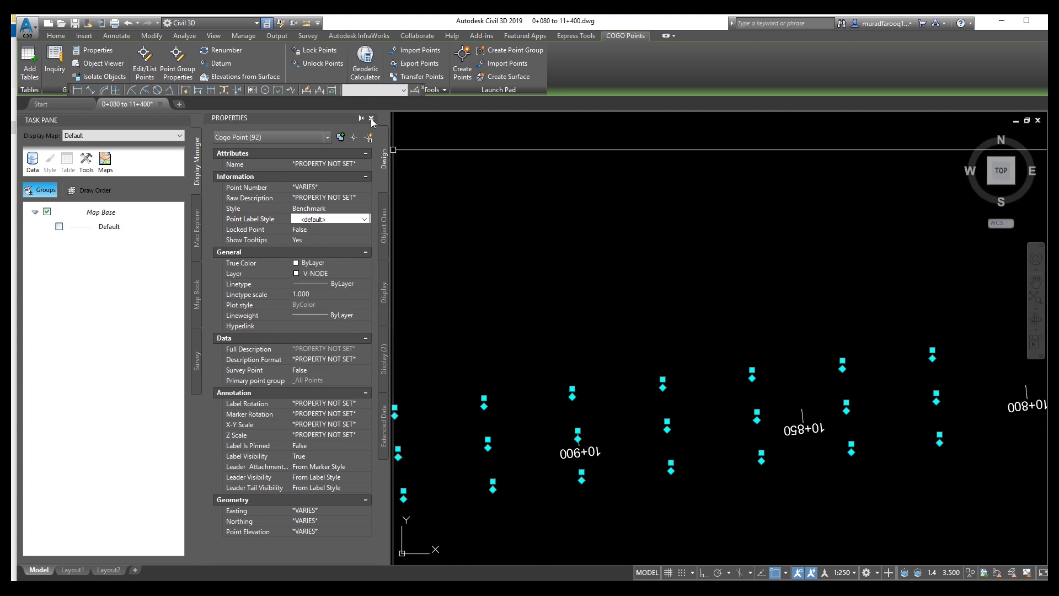
{"action": "left_click", "coordinate": [371, 119]}
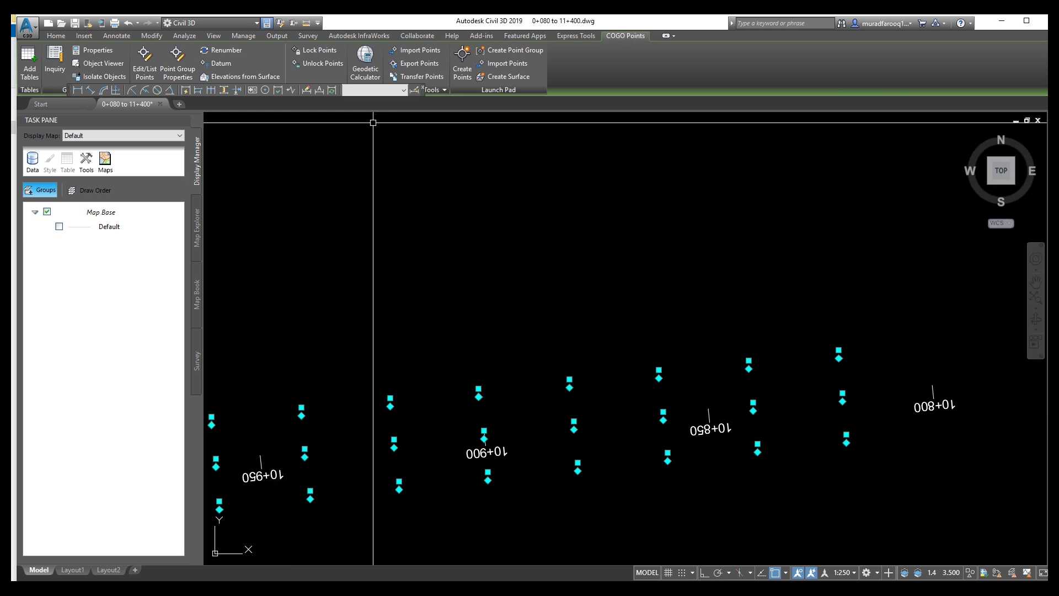
{"action": "key", "text": "Escape"}
{"action": "scroll", "coordinate": [689, 340], "scroll_direction": "up", "scroll_amount": 8}
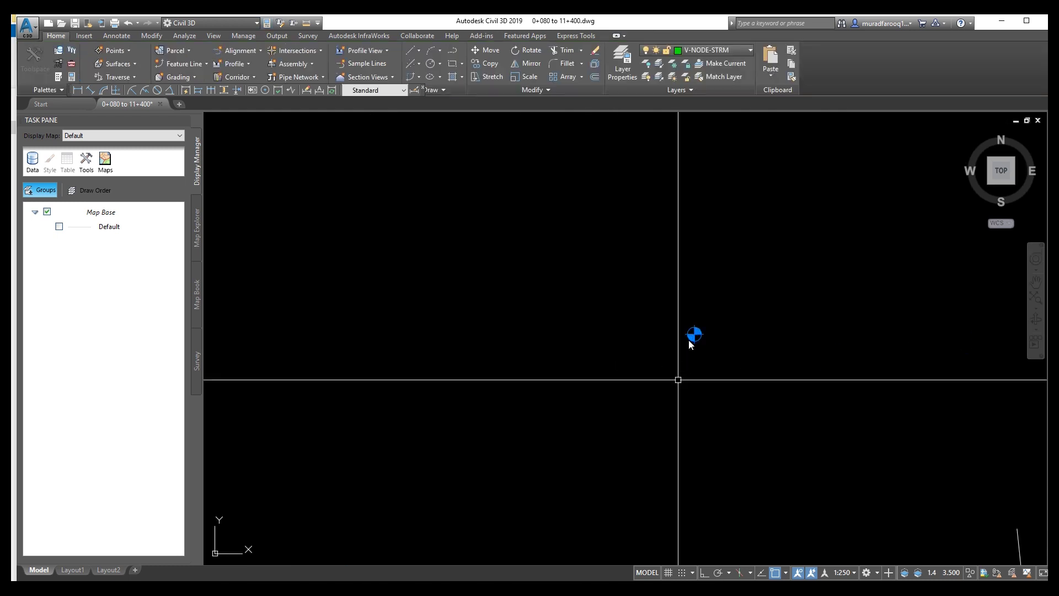
{"action": "scroll", "coordinate": [692, 337], "scroll_direction": "down", "scroll_amount": 6}
{"action": "scroll", "coordinate": [690, 348], "scroll_direction": "down", "scroll_amount": 3}
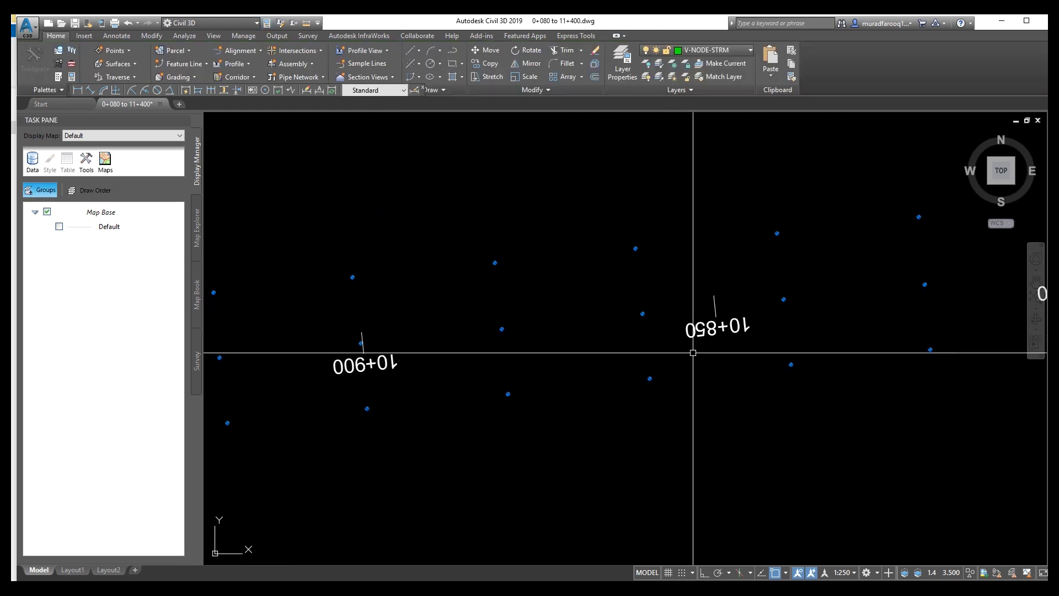
{"action": "scroll", "coordinate": [673, 360], "scroll_direction": "down", "scroll_amount": 3}
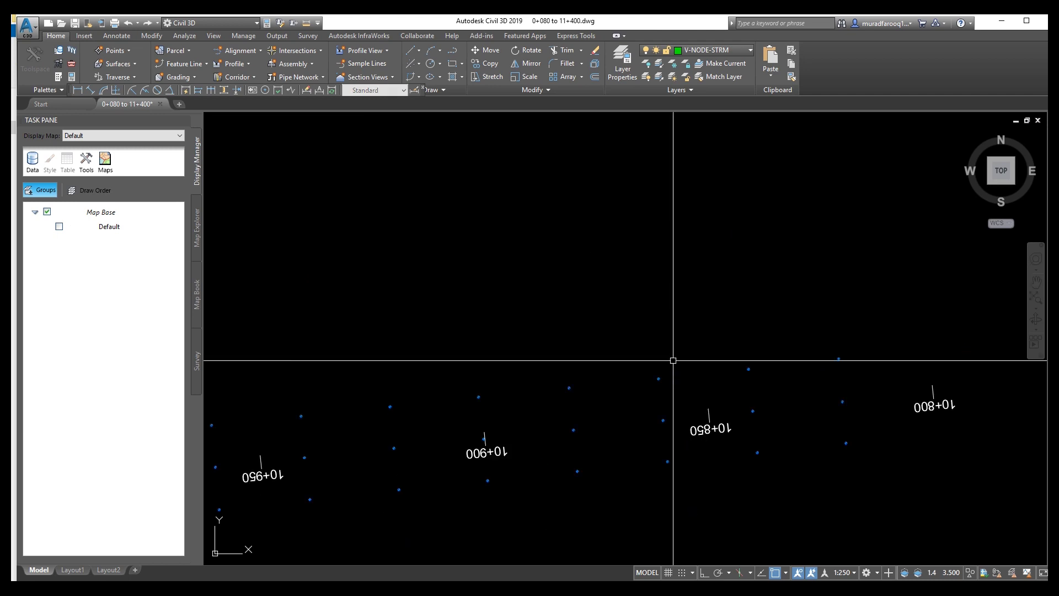
{"action": "scroll", "coordinate": [681, 363], "scroll_direction": "down", "scroll_amount": 1}
{"action": "scroll", "coordinate": [600, 331], "scroll_direction": "up", "scroll_amount": 1}
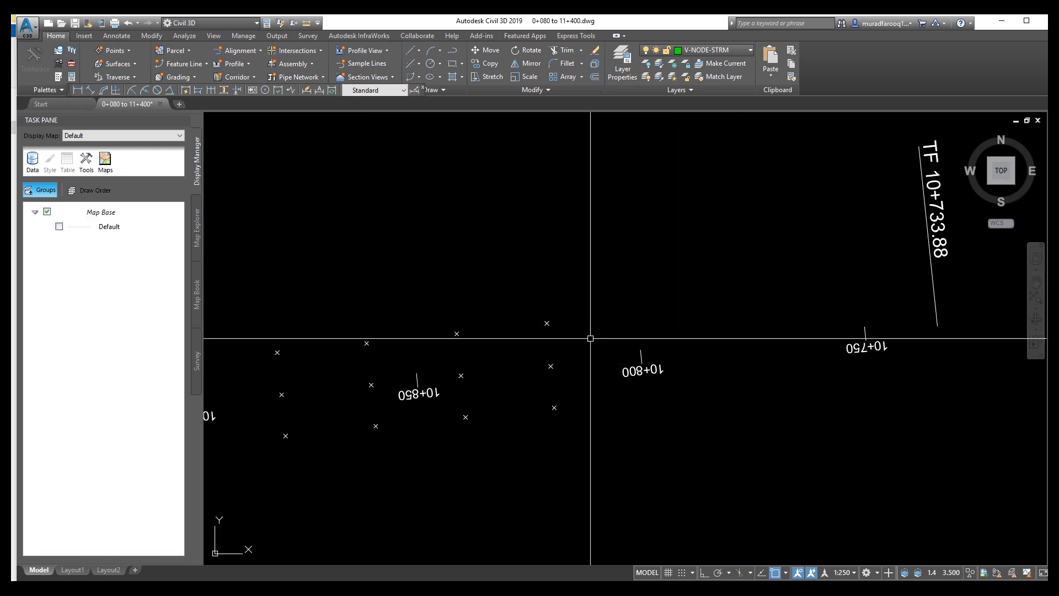
Step: Create a Centerline alignment by layout with starting station 10+820.00, using the Proposed style and the All Labels set
{"action": "mouse_move", "coordinate": [548, 324]}
{"action": "middle_mouse_down"}
{"action": "mouse_move", "coordinate": [611, 382]}
{"action": "mouse_move", "coordinate": [633, 374]}
{"action": "mouse_move", "coordinate": [655, 302]}
{"action": "middle_mouse_up"}
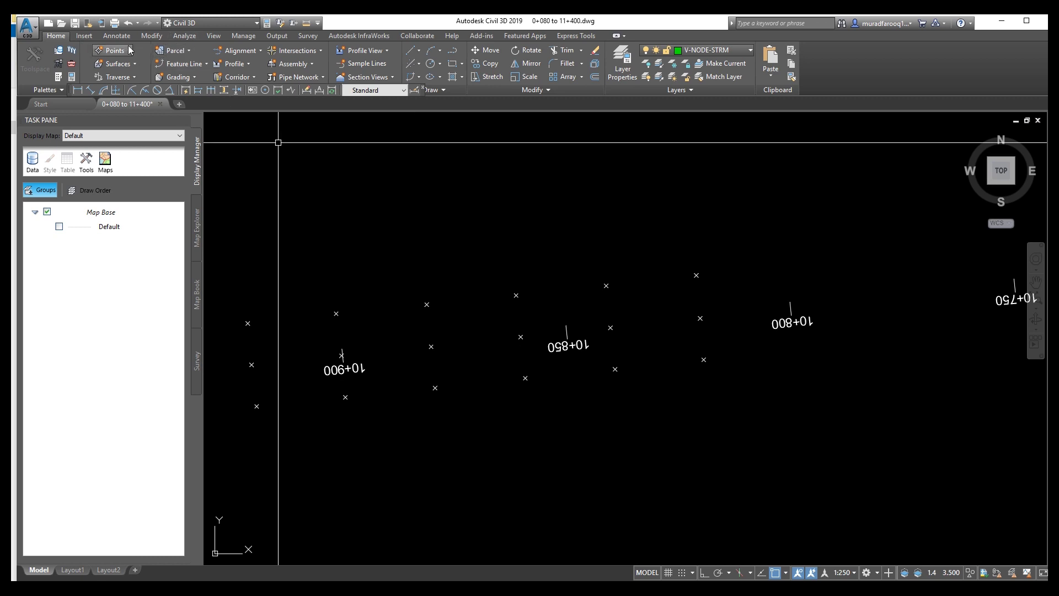
{"action": "left_click", "coordinate": [261, 51]}
{"action": "left_click", "coordinate": [261, 69]}
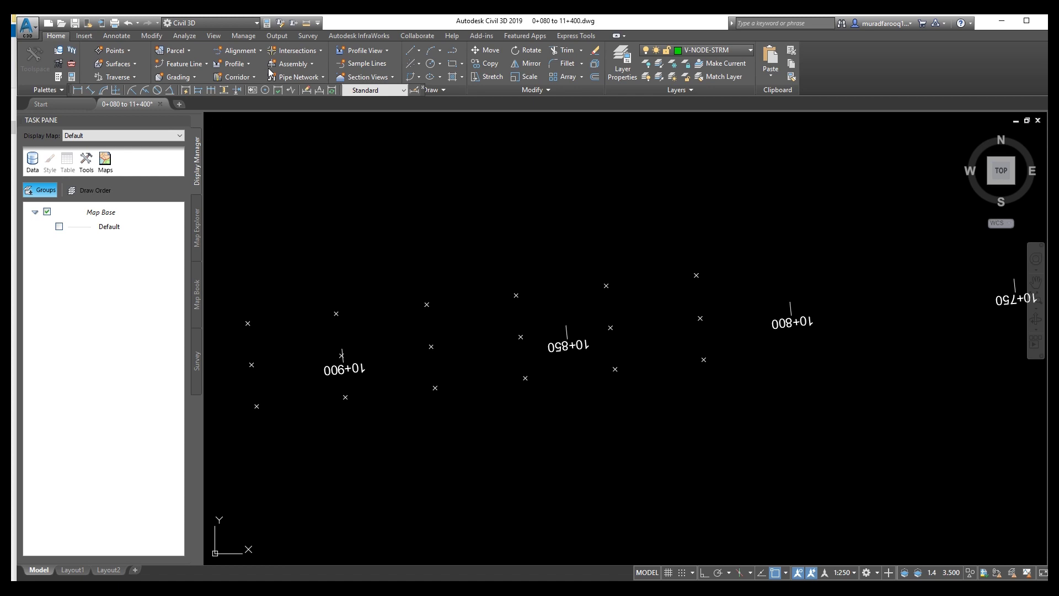
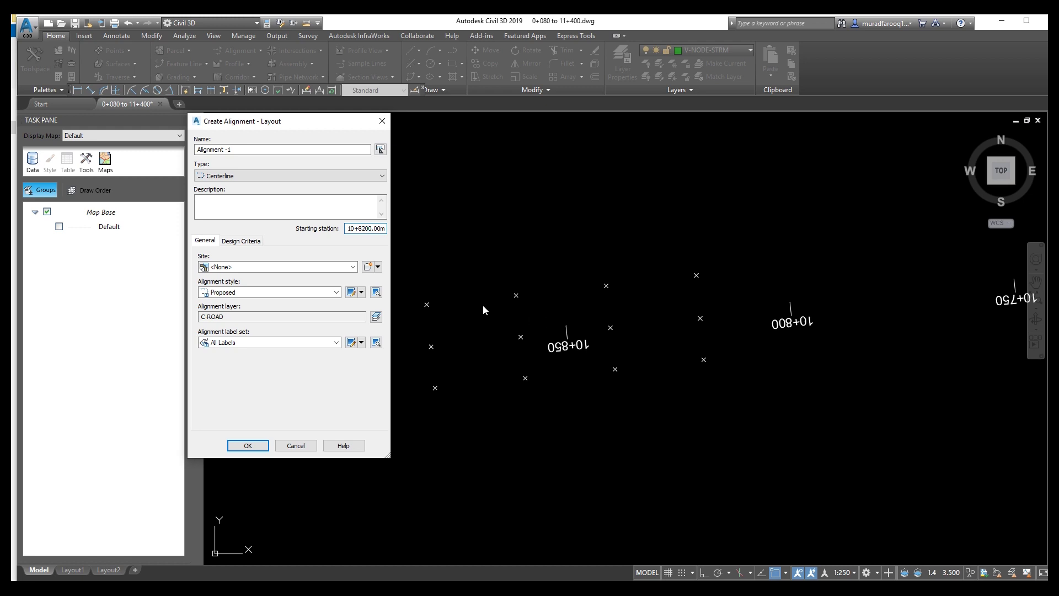
{"action": "key", "text": "BackSpace"}
{"action": "left_click", "coordinate": [259, 446]}
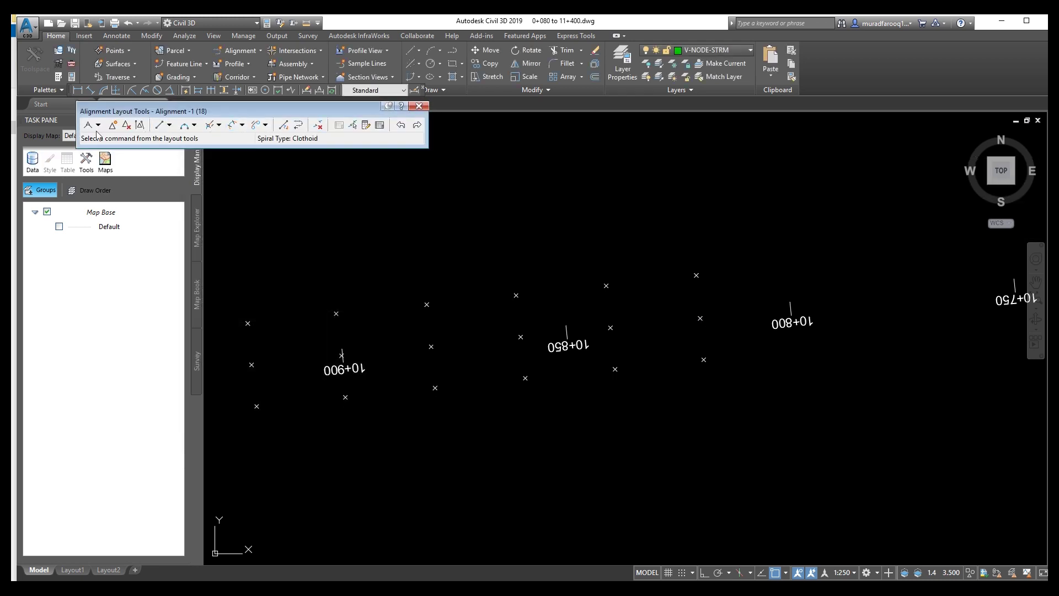
Step: Lay out tangents with curves through the middle row of points, from the one nearest 10+800 to the last before 11+000
{"action": "left_click", "coordinate": [98, 125]}
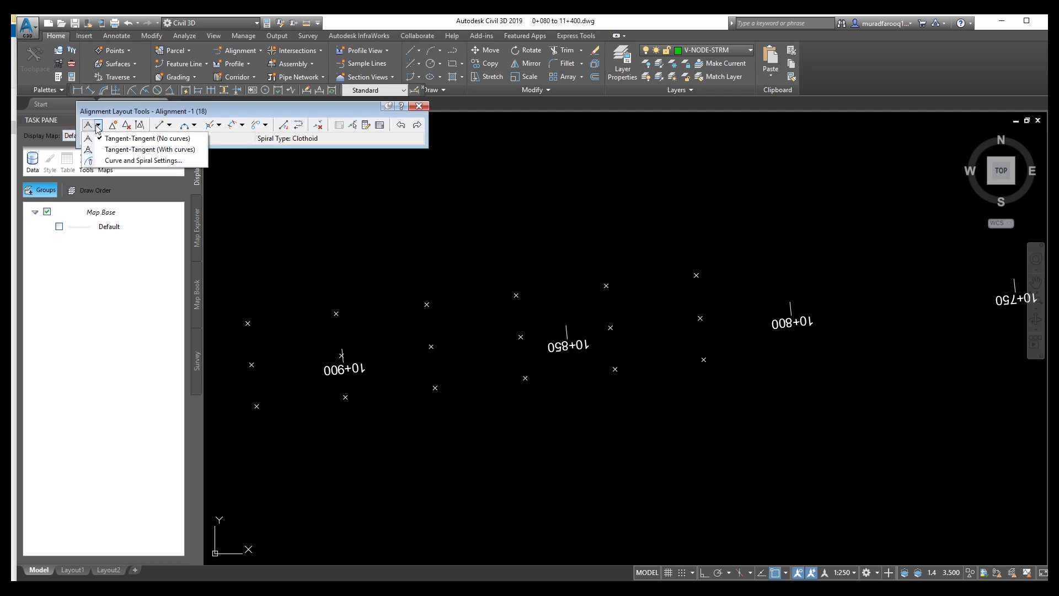
{"action": "left_click", "coordinate": [146, 150]}
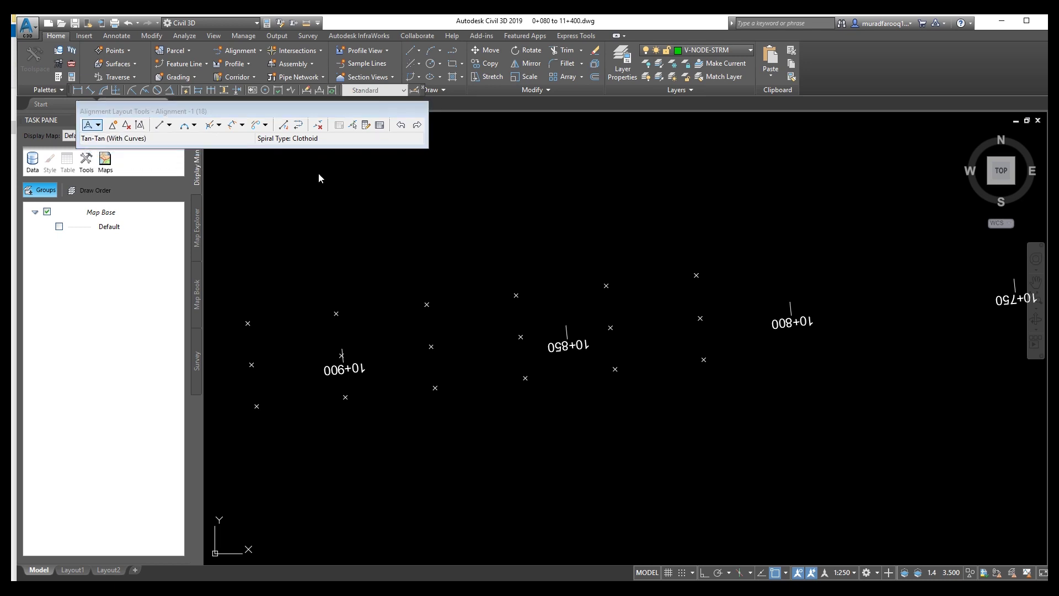
{"action": "left_click", "coordinate": [700, 318]}
{"action": "left_click", "coordinate": [610, 328]}
{"action": "left_click", "coordinate": [523, 337]}
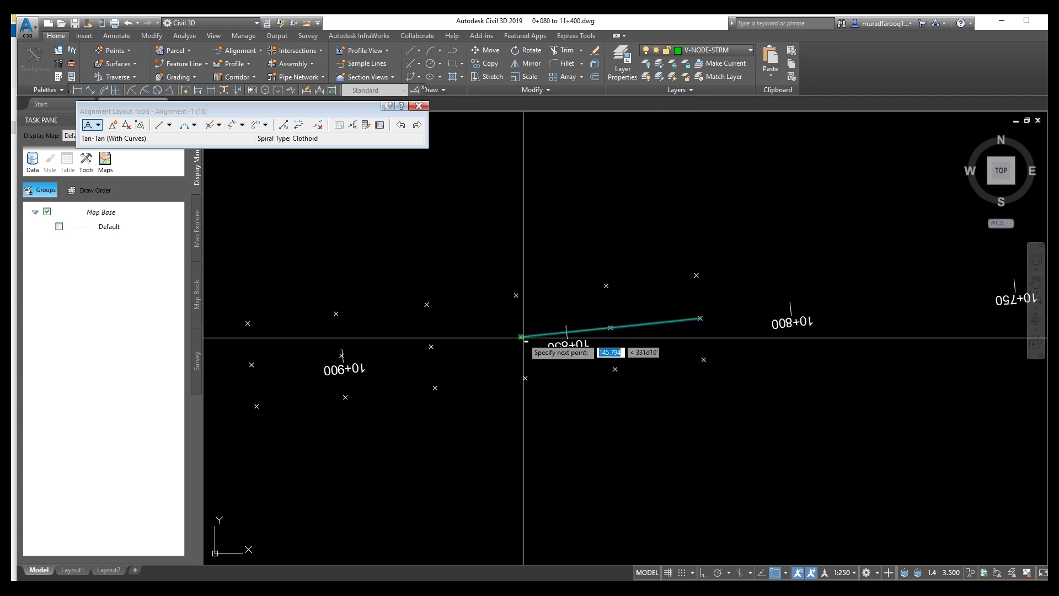
{"action": "middle_click_drag", "start_coordinate": [385, 379], "coordinate": [809, 334]}
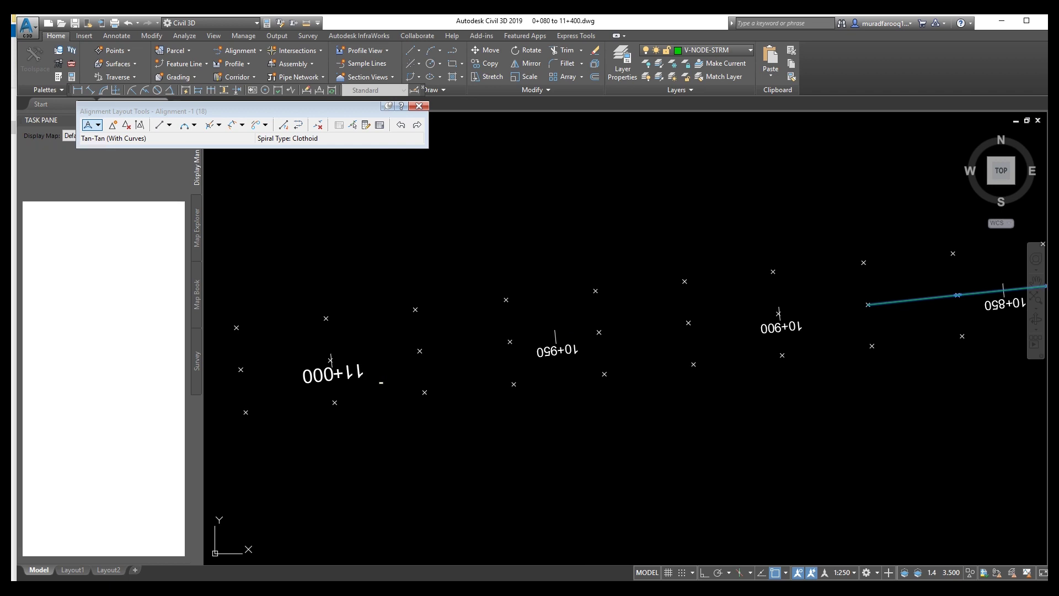
{"action": "left_click", "coordinate": [688, 323]}
{"action": "left_click", "coordinate": [599, 332]}
{"action": "left_click", "coordinate": [509, 341]}
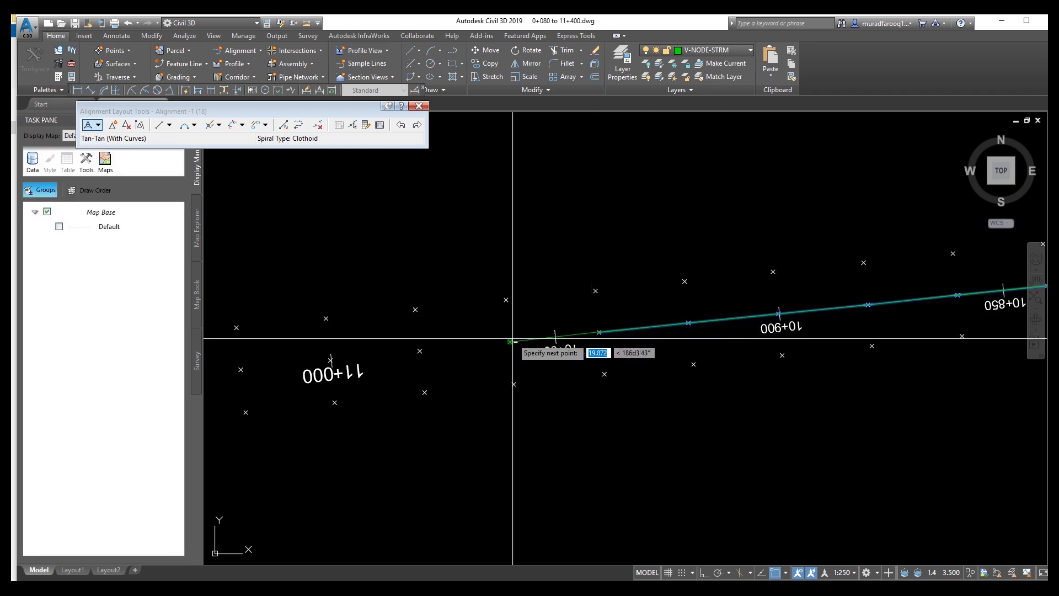
{"action": "left_click", "coordinate": [420, 351]}
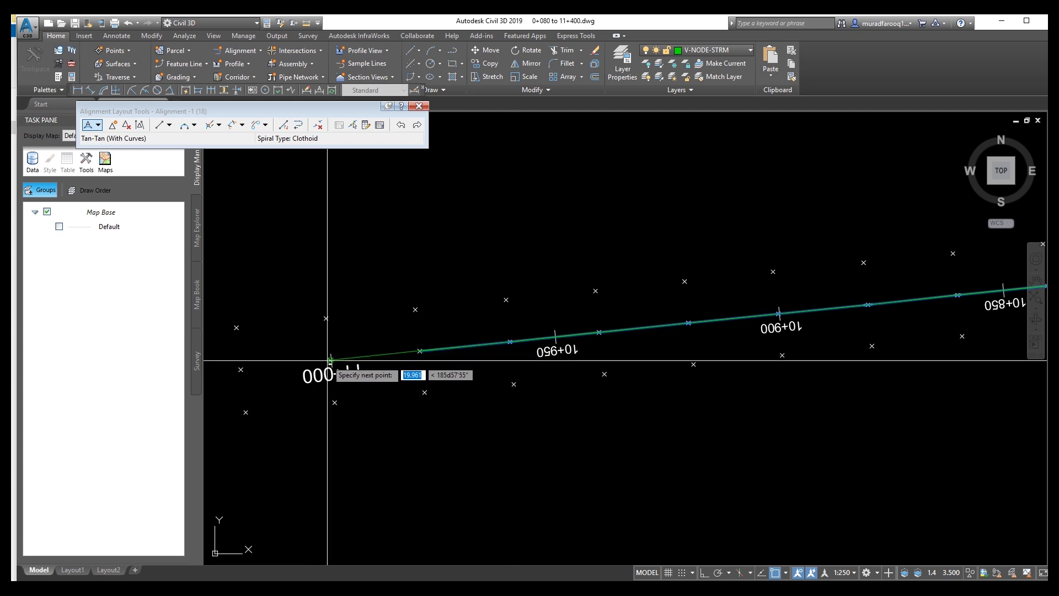
Step: Continue the alignment through the middle points from station 11+000 to the first point past 11+100
{"action": "middle_click_drag", "start_coordinate": [255, 368], "coordinate": [541, 362]}
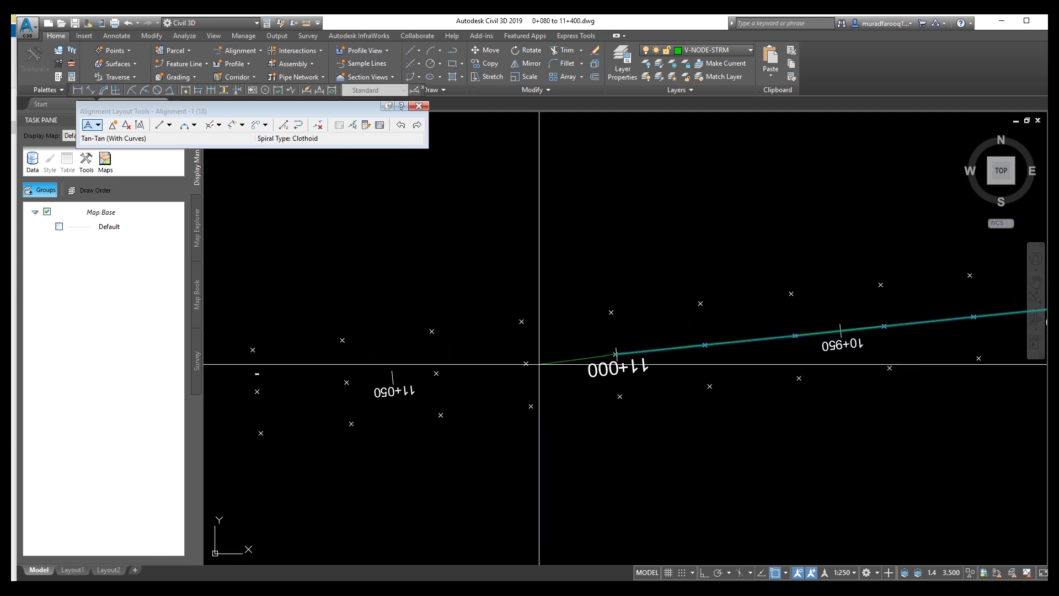
{"action": "left_click", "coordinate": [526, 363]}
{"action": "left_click", "coordinate": [436, 373]}
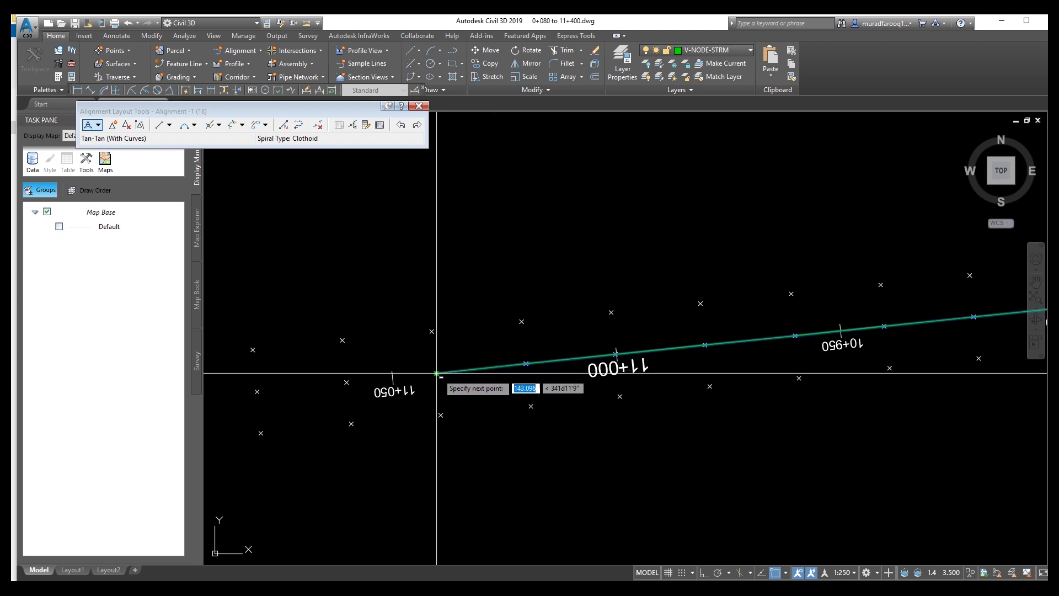
{"action": "left_click", "coordinate": [346, 381]}
{"action": "middle_click_drag", "start_coordinate": [258, 390], "coordinate": [603, 367]}
{"action": "left_click", "coordinate": [603, 368]}
{"action": "scroll", "coordinate": [498, 377], "scroll_direction": "up", "scroll_amount": 2}
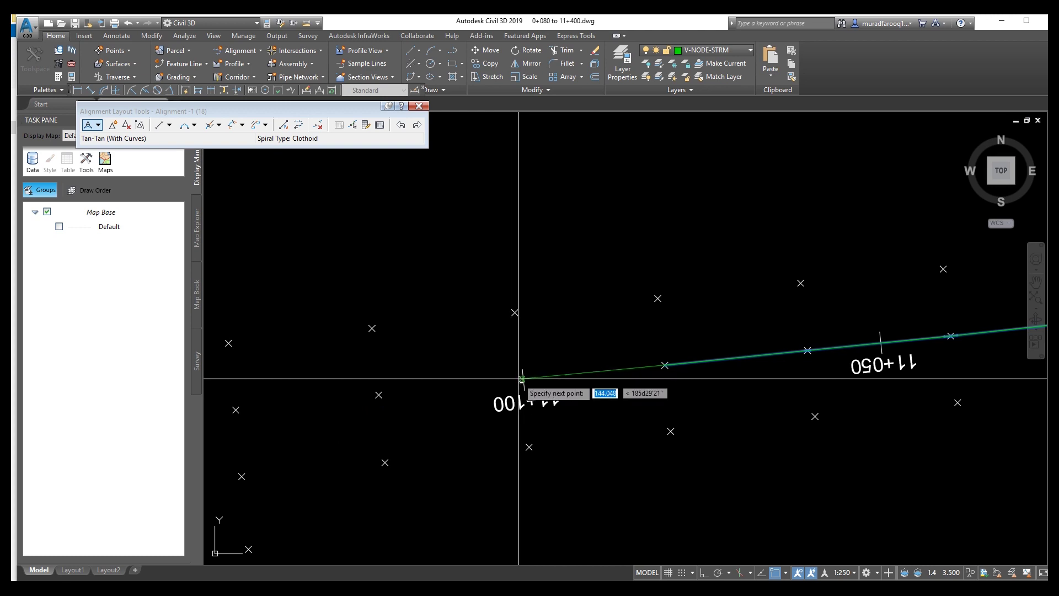
{"action": "left_click", "coordinate": [520, 379]}
{"action": "left_click", "coordinate": [379, 395]}
Step: Extend the alignment through the middle points past 11+150 up to station 11+200
{"action": "middle_click_drag", "start_coordinate": [369, 397], "coordinate": [765, 352]}
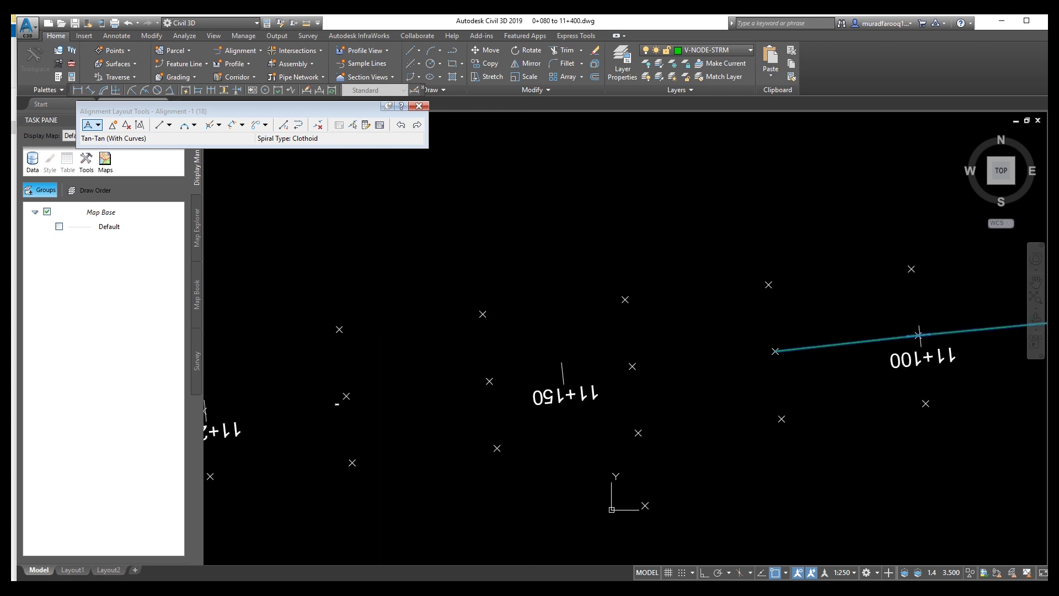
{"action": "left_click", "coordinate": [632, 365]}
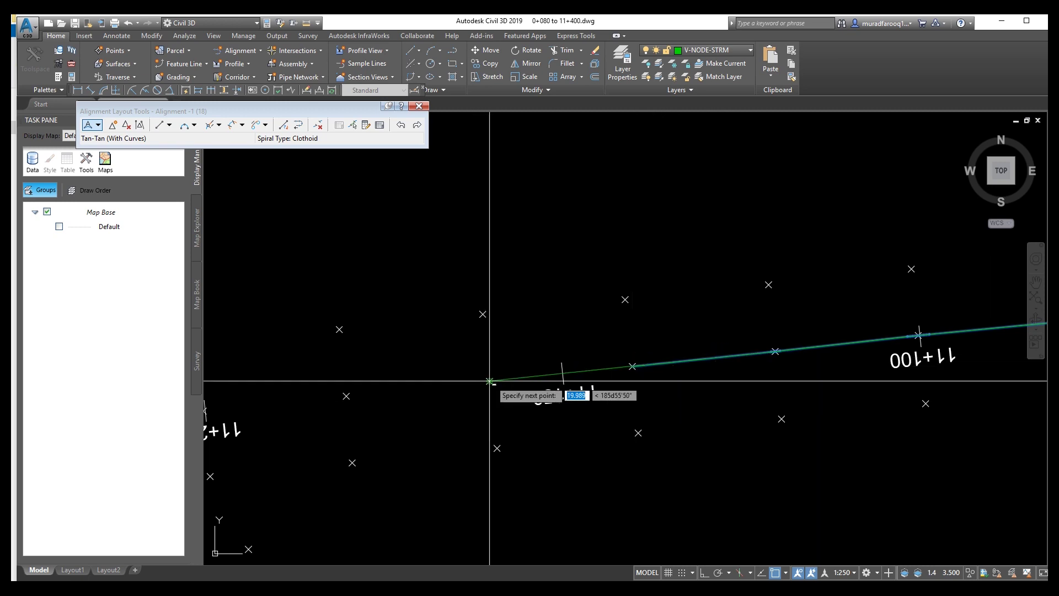
{"action": "middle_click_drag", "start_coordinate": [343, 392], "coordinate": [487, 370]}
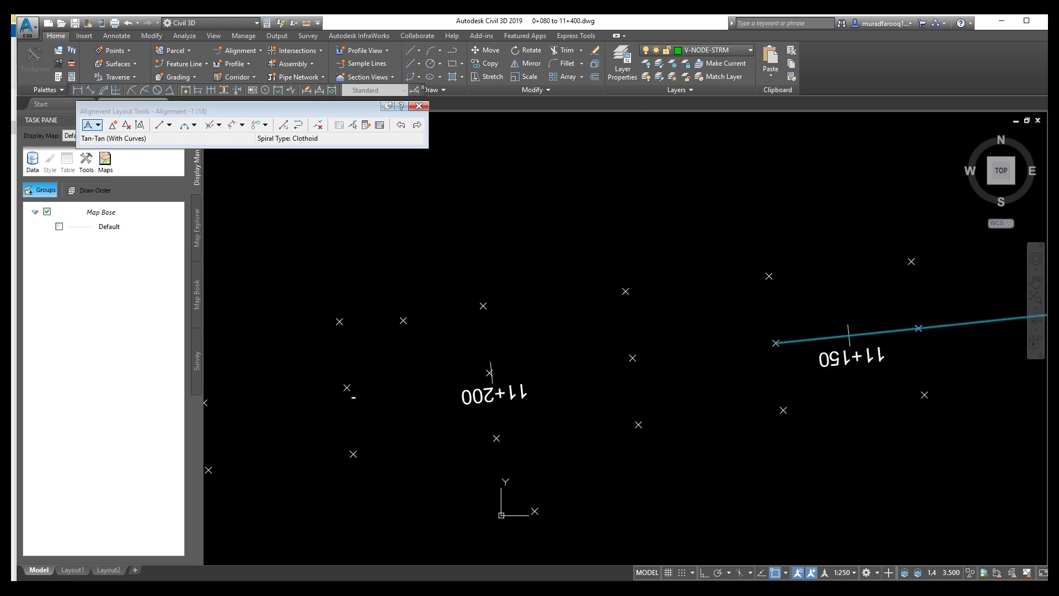
{"action": "left_click", "coordinate": [633, 357]}
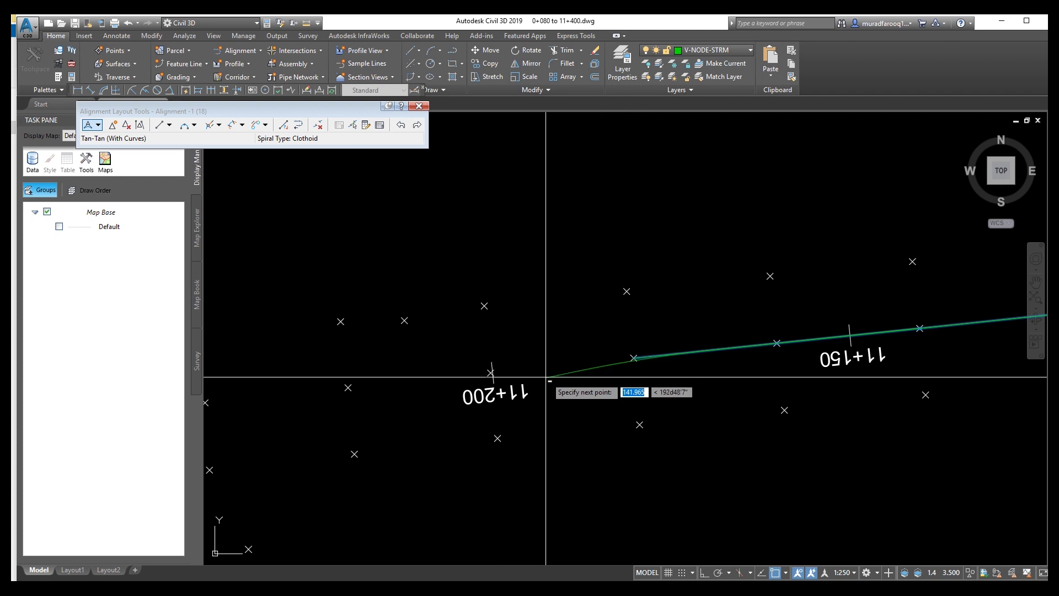
{"action": "left_click", "coordinate": [489, 374]}
Step: Extend the alignment through the next three middle points beyond station 11+200, ending just past 11+250
{"action": "middle_click_drag", "start_coordinate": [354, 402], "coordinate": [763, 386]}
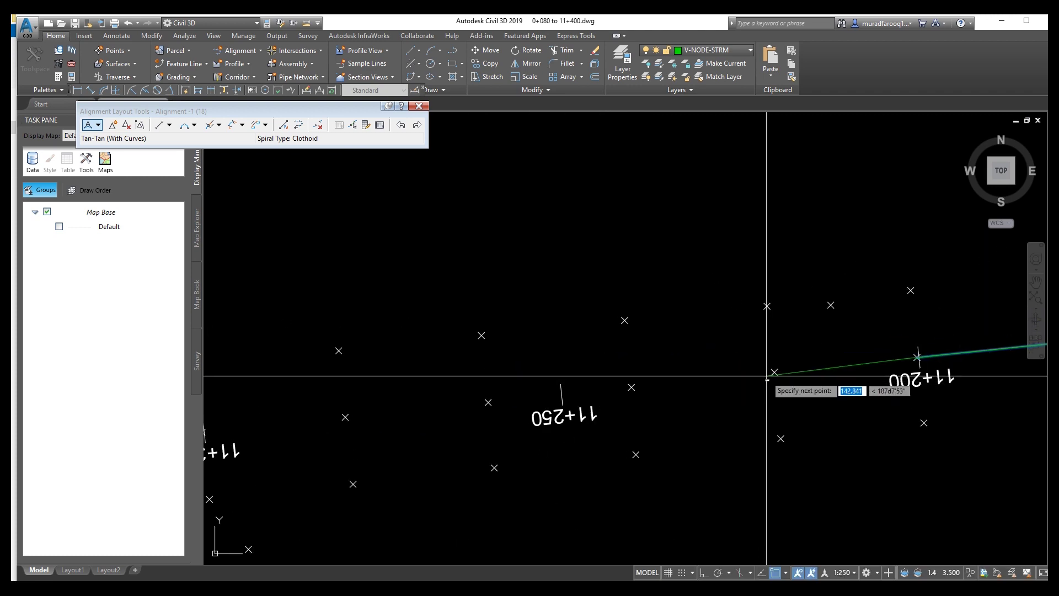
{"action": "left_click", "coordinate": [774, 373]}
{"action": "left_click", "coordinate": [632, 386]}
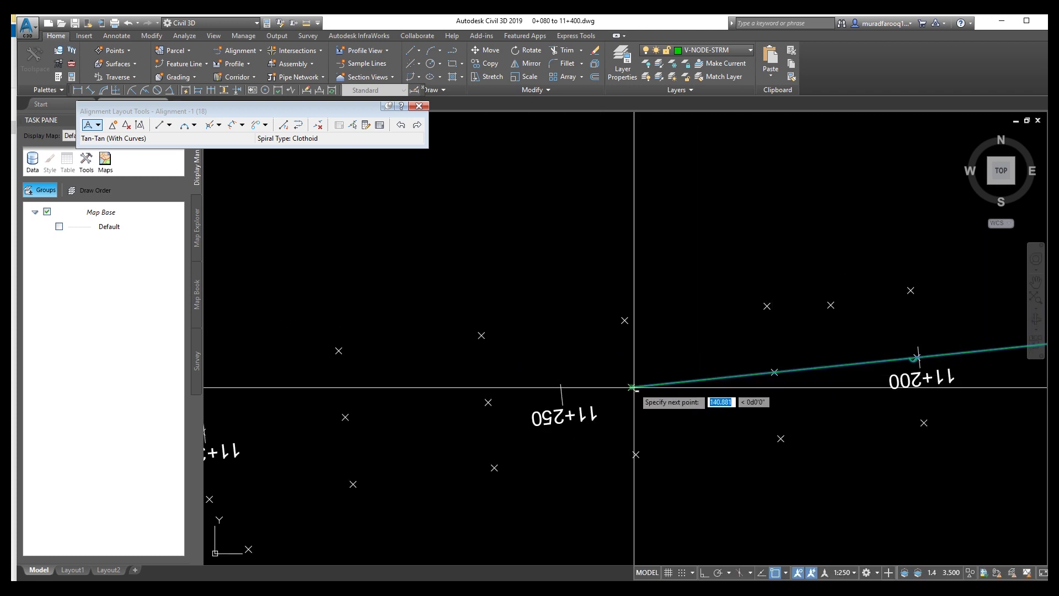
{"action": "left_click", "coordinate": [488, 402]}
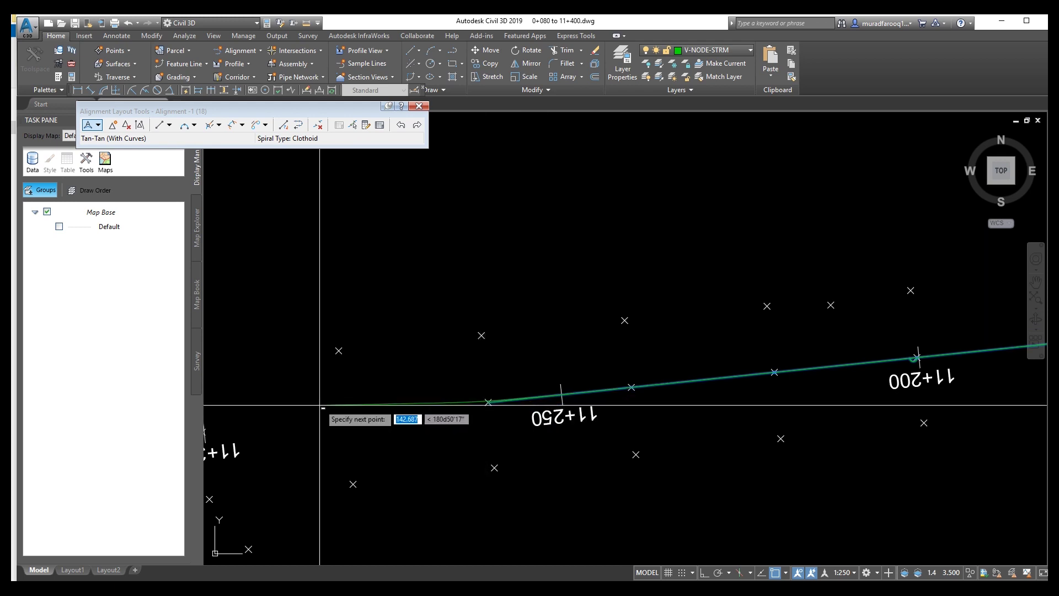
Step: Continue the alignment through the middle points past 11+300 to the last one before 11+350
{"action": "middle_click_drag", "start_coordinate": [307, 438], "coordinate": [648, 442]}
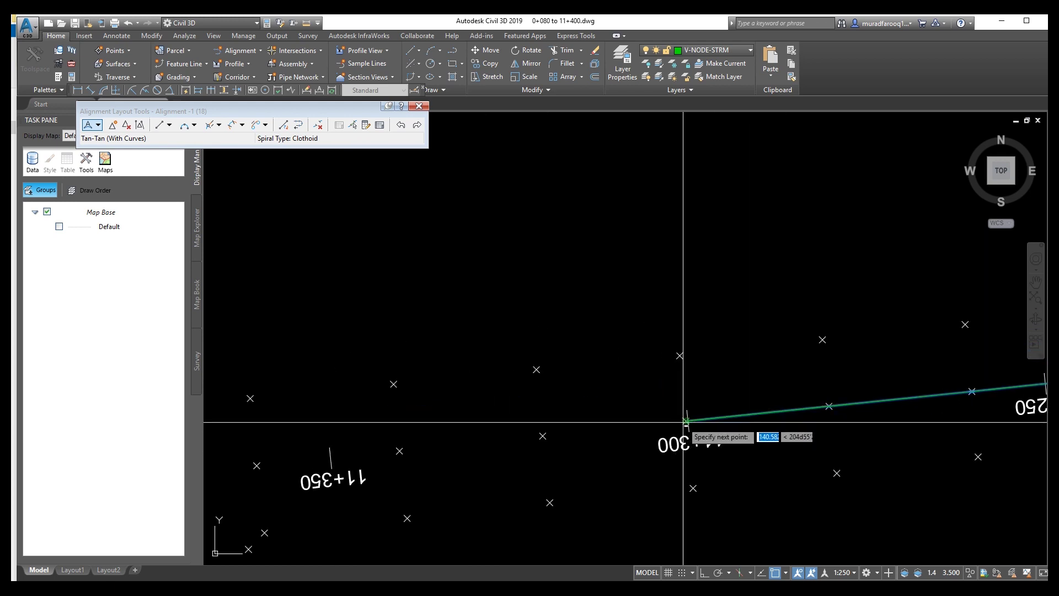
{"action": "left_click", "coordinate": [542, 436]}
{"action": "middle_click_drag", "start_coordinate": [462, 444], "coordinate": [724, 390]}
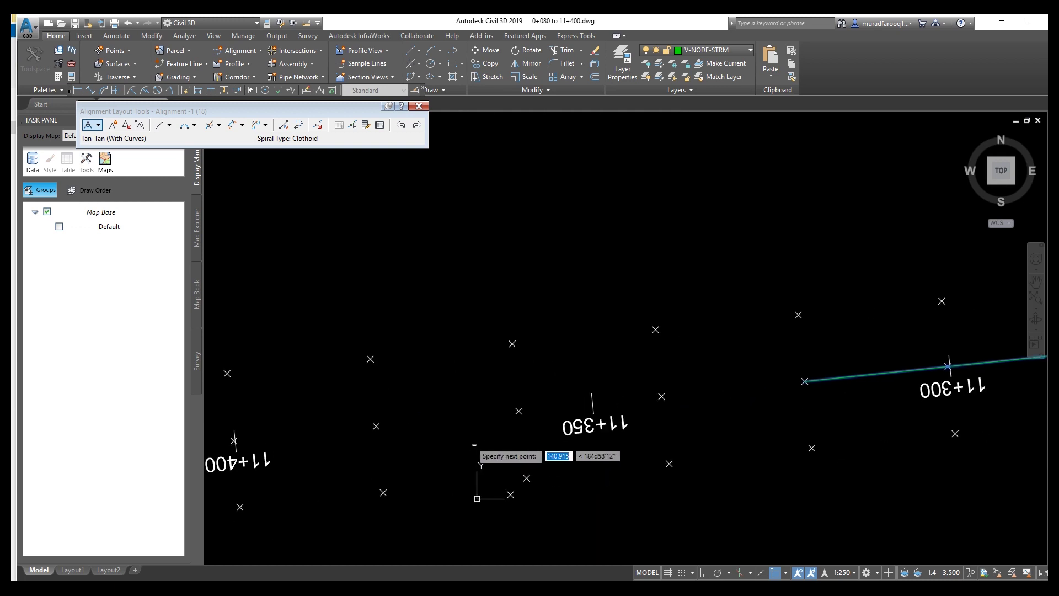
{"action": "left_click", "coordinate": [661, 396]}
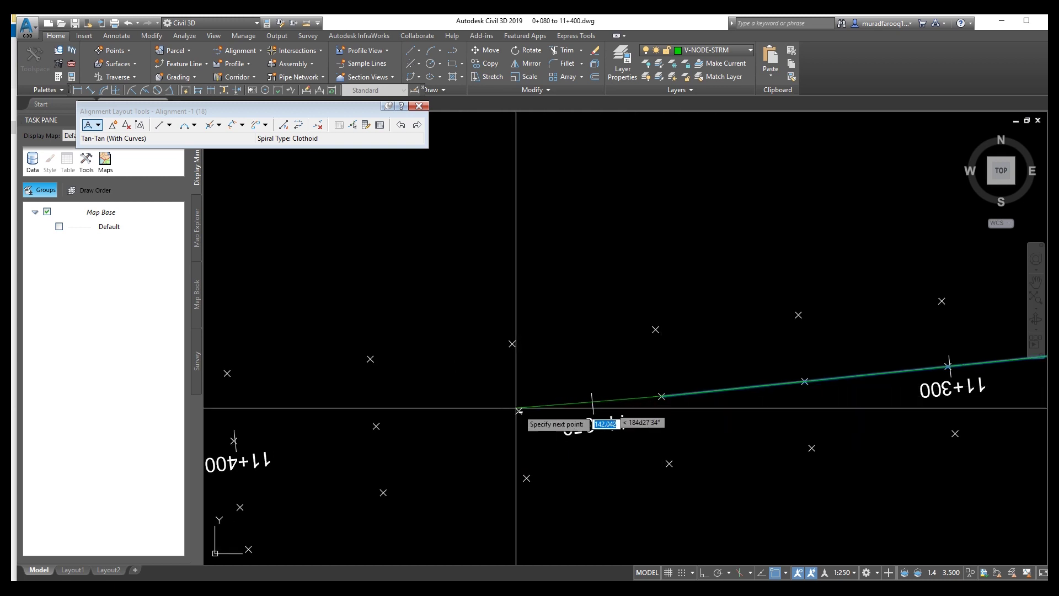
Step: Lay out the remaining tangents through the middle points past 11+350 and finish the alignment at station 11+400
{"action": "middle_click_drag", "start_coordinate": [520, 411], "coordinate": [640, 419]}
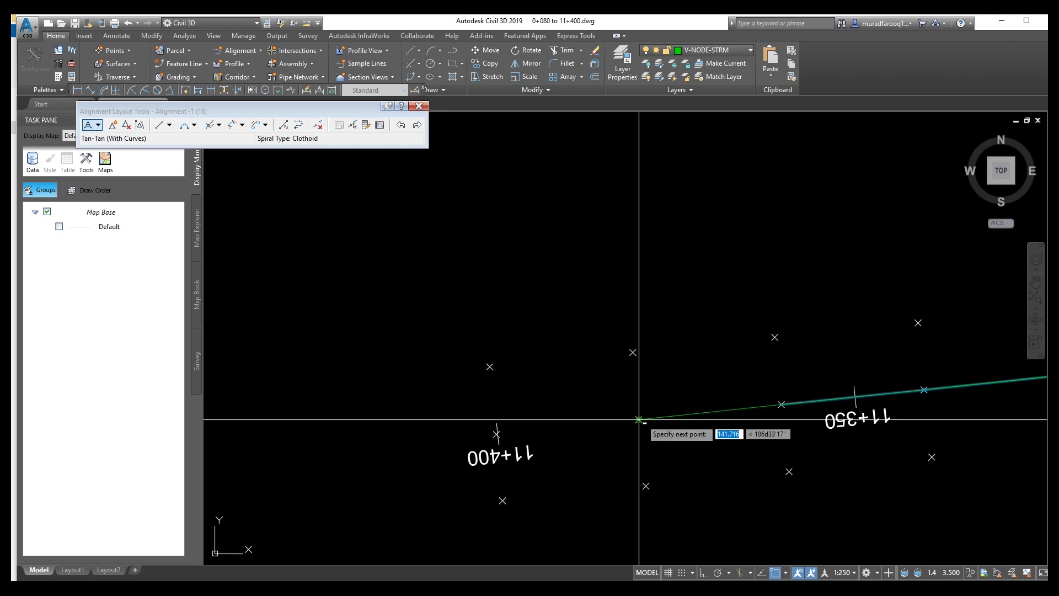
{"action": "left_click", "coordinate": [640, 420]}
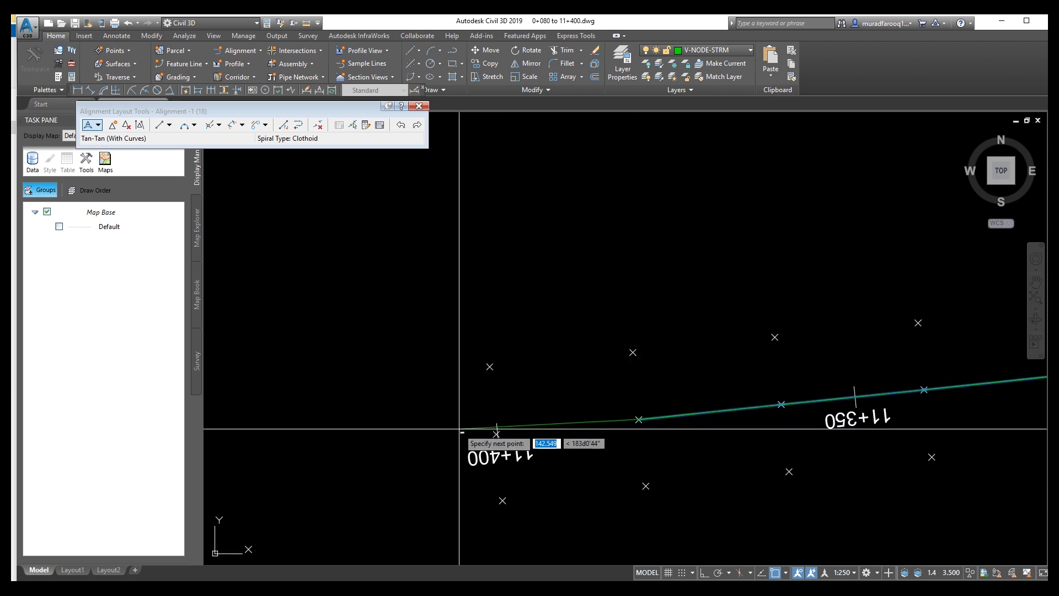
{"action": "left_click", "coordinate": [497, 434]}
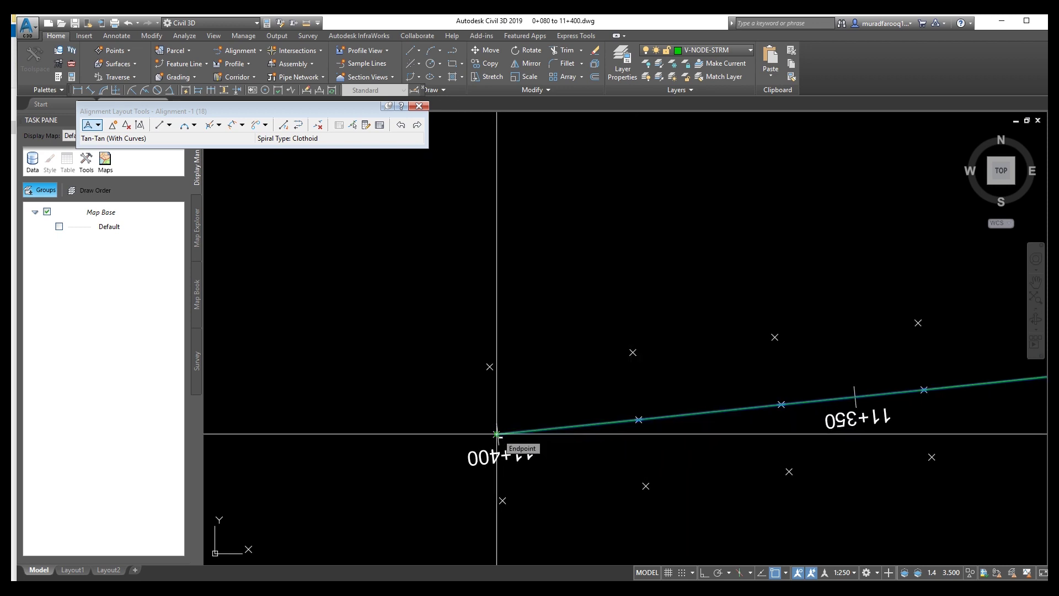
{"action": "key", "text": "Return"}
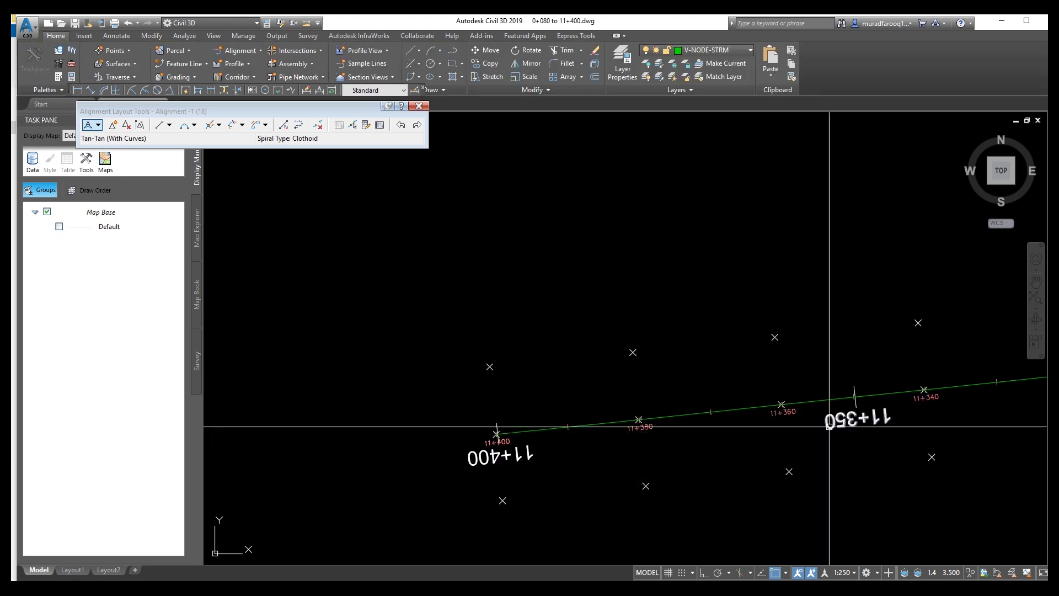
Step: Delete the design speed label at the alignment's start station 10+820 and close the Alignment Layout Tools
{"action": "middle_click_drag", "start_coordinate": [811, 432], "coordinate": [177, 421]}
{"action": "scroll", "coordinate": [772, 417], "scroll_direction": "down", "scroll_amount": 2}
{"action": "middle_click_drag", "start_coordinate": [863, 414], "coordinate": [414, 437]}
{"action": "middle_click_drag", "start_coordinate": [938, 402], "coordinate": [386, 413]}
{"action": "middle_click_drag", "start_coordinate": [851, 398], "coordinate": [353, 408]}
{"action": "middle_click_drag", "start_coordinate": [924, 411], "coordinate": [593, 412]}
{"action": "middle_click_drag", "start_coordinate": [893, 395], "coordinate": [388, 386]}
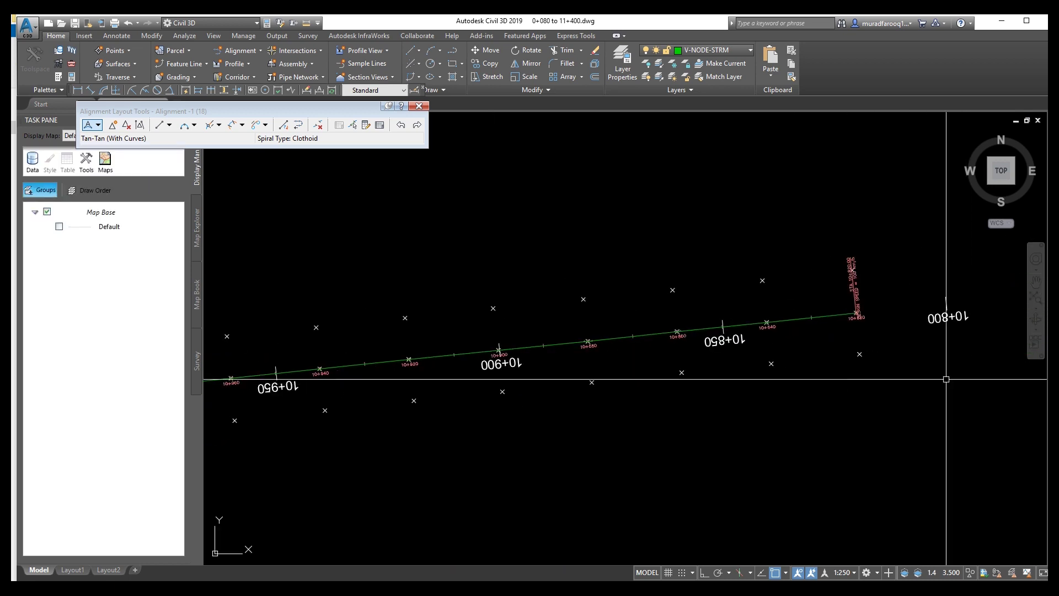
{"action": "scroll", "coordinate": [806, 315], "scroll_direction": "up", "scroll_amount": 4}
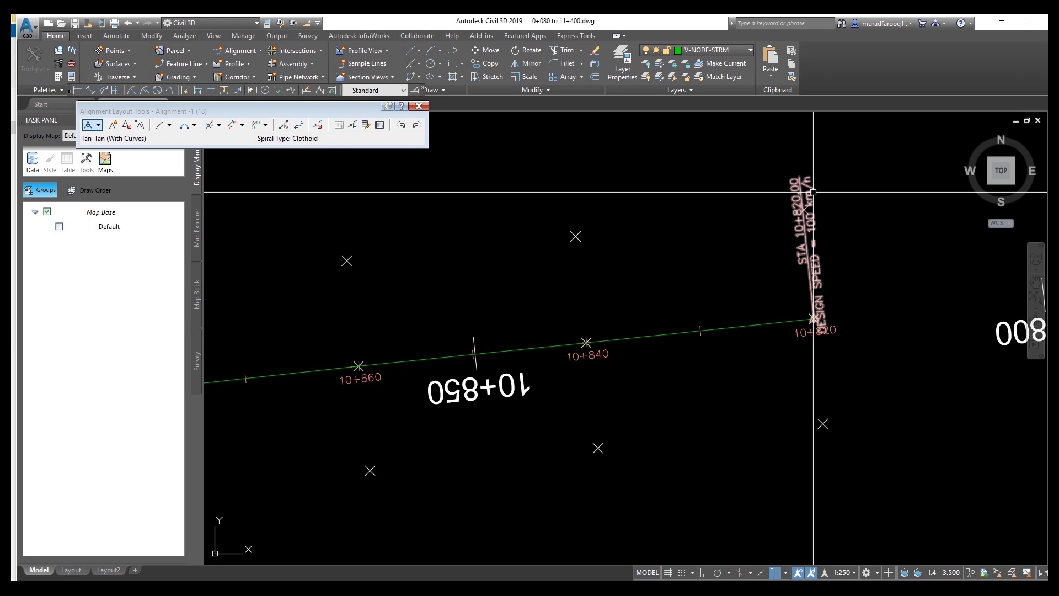
{"action": "left_click", "coordinate": [815, 303]}
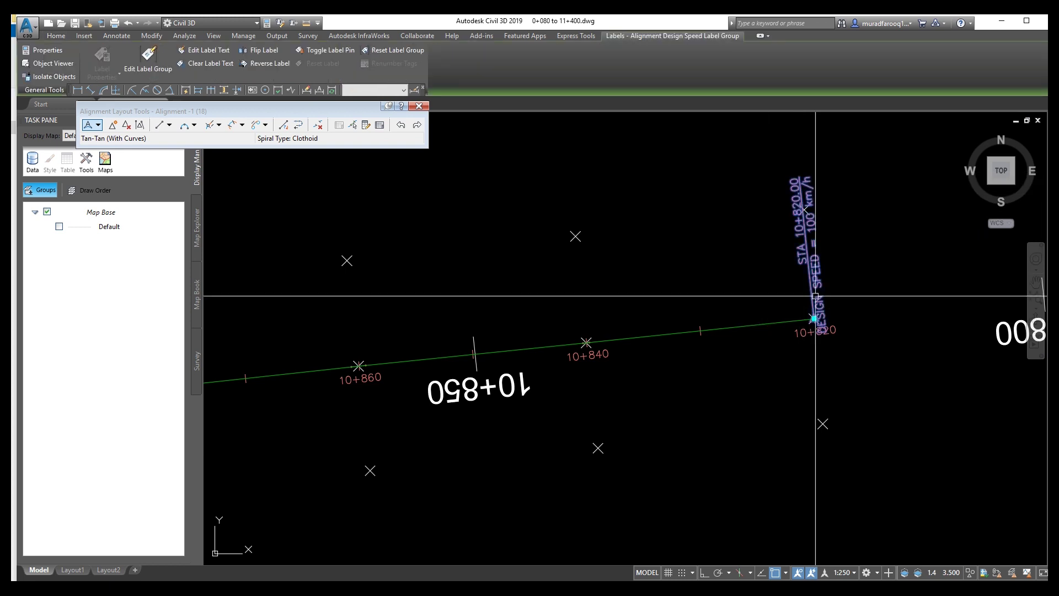
{"action": "key", "text": "Delete"}
{"action": "middle_click_drag", "start_coordinate": [814, 348], "coordinate": [528, 382]}
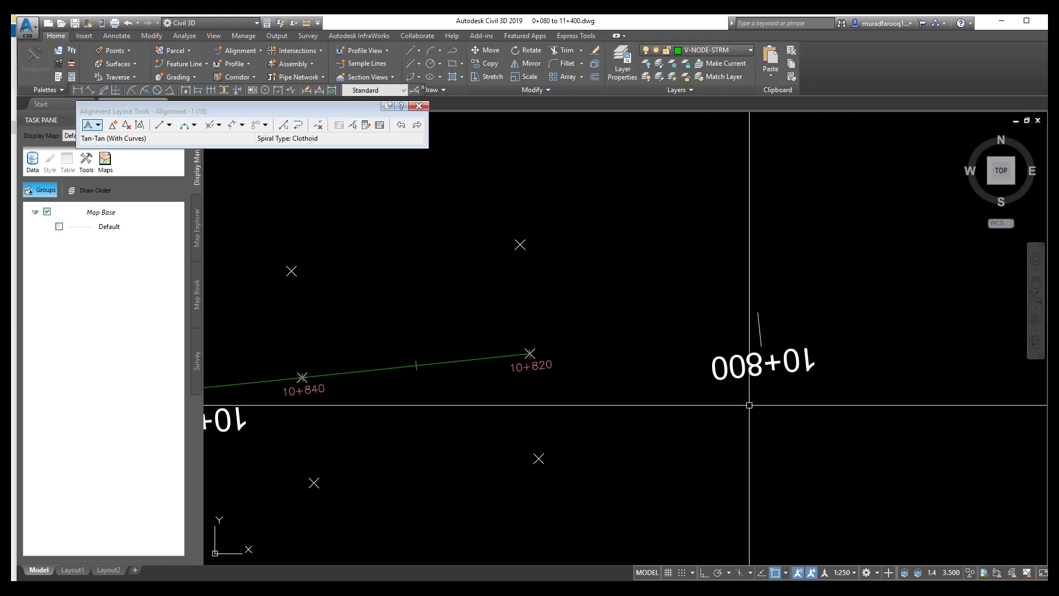
{"action": "middle_click_drag", "start_coordinate": [541, 367], "coordinate": [789, 365]}
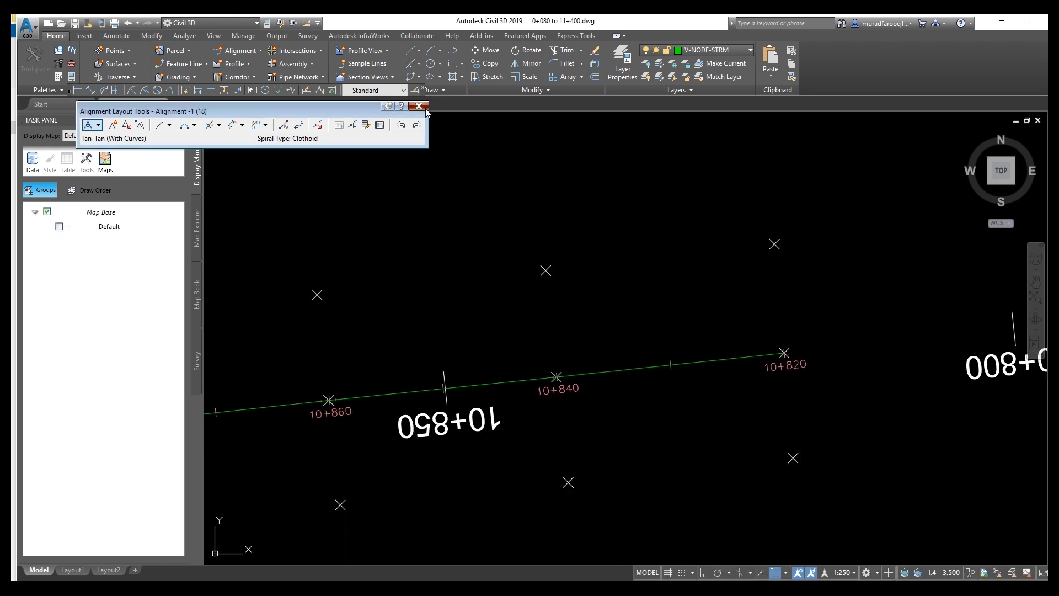
{"action": "left_click", "coordinate": [419, 105]}
Step: Load the coorNp.LSP routine through the APPLOAD command
{"action": "scroll", "coordinate": [789, 370], "scroll_direction": "down", "scroll_amount": 3}
{"action": "type", "text": "c"}
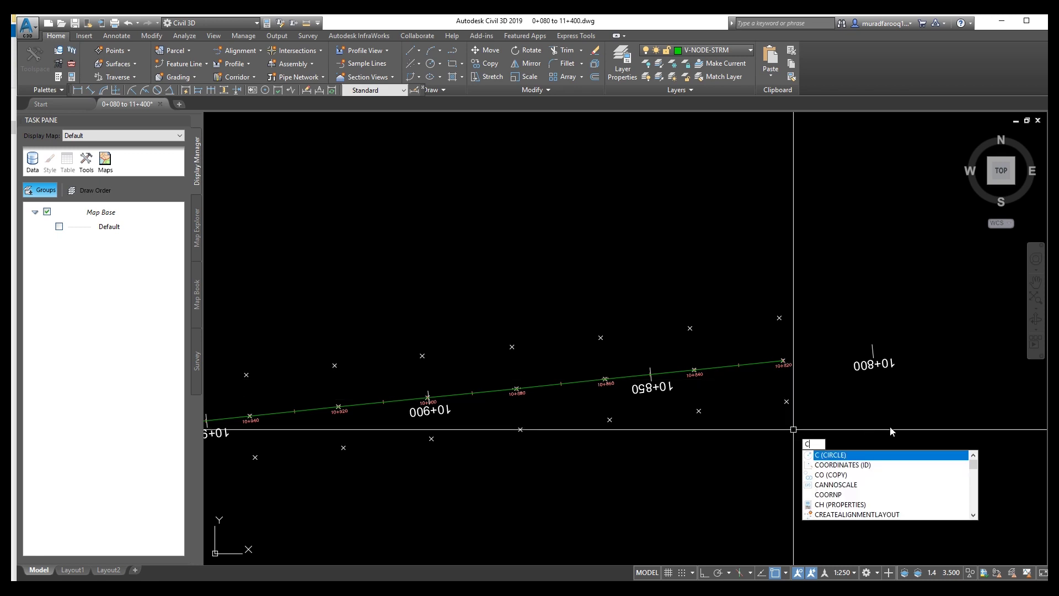
{"action": "key", "text": "BackSpace"}
{"action": "type", "text": "a"}
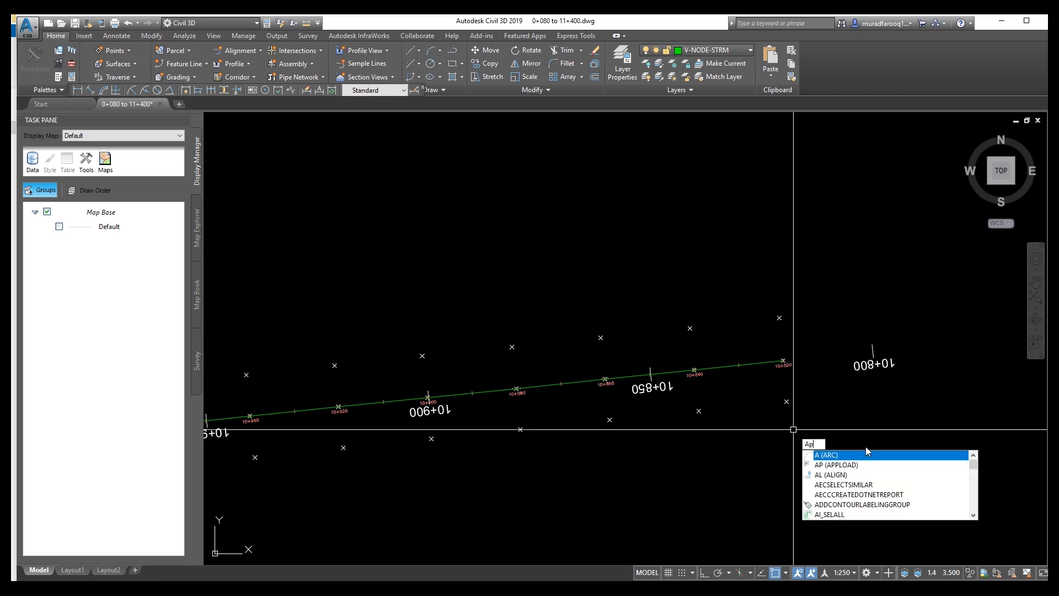
{"action": "key", "text": "Escape"}
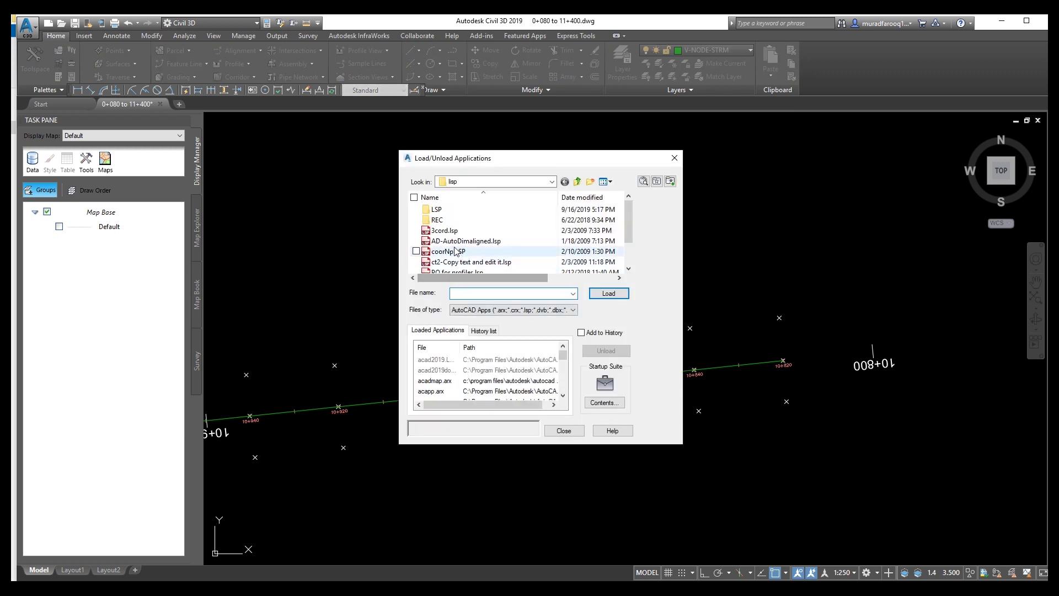
{"action": "left_click", "coordinate": [453, 252]}
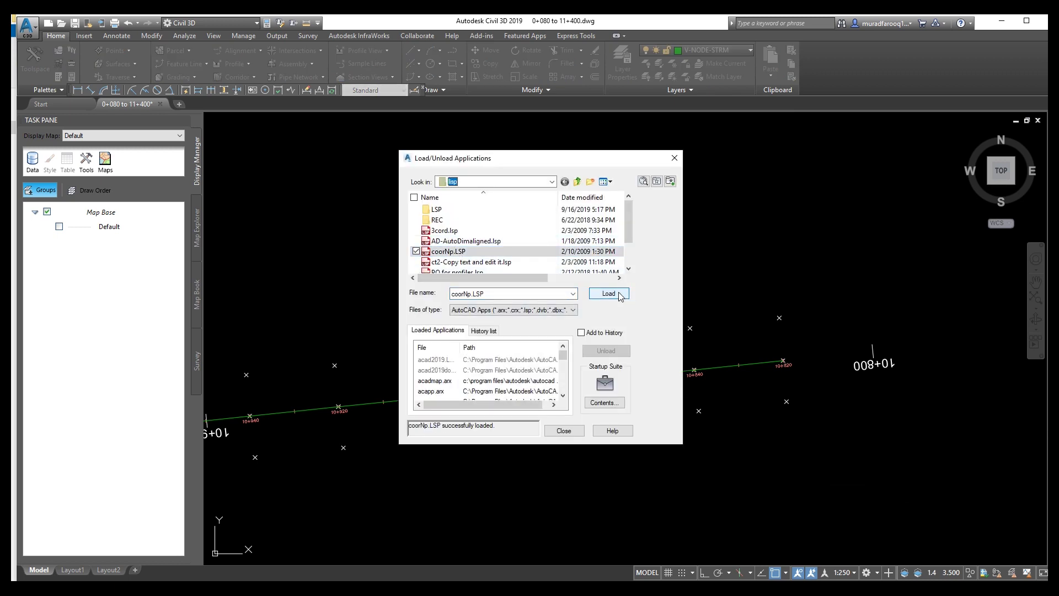
{"action": "left_click", "coordinate": [563, 433]}
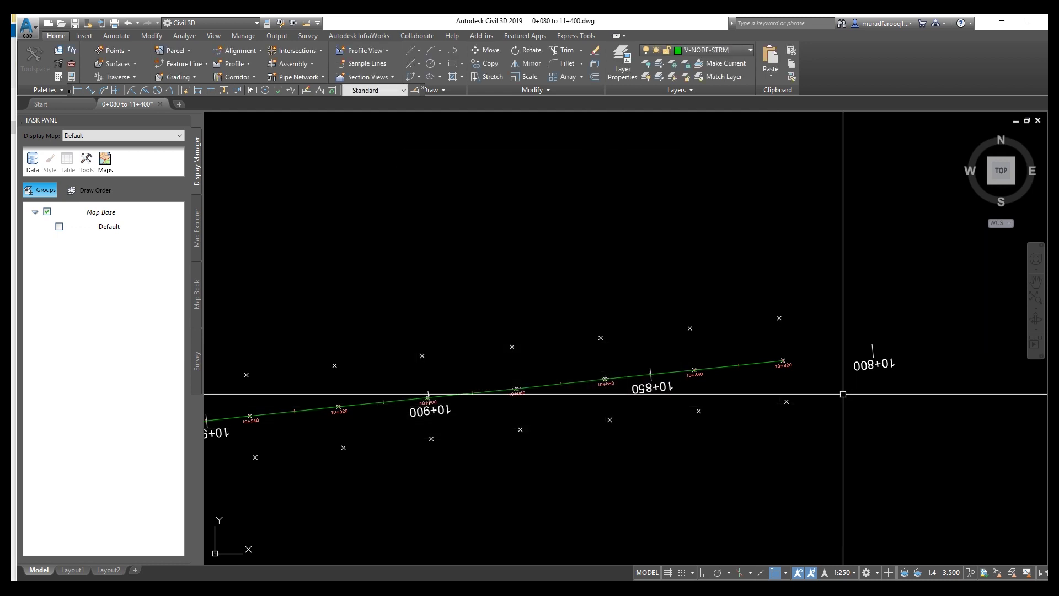
Step: Run COORNP in Pick mode and pick every point in the row below the alignment, from 10+820 to 11+400
{"action": "middle_click_drag", "start_coordinate": [783, 348], "coordinate": [839, 329]}
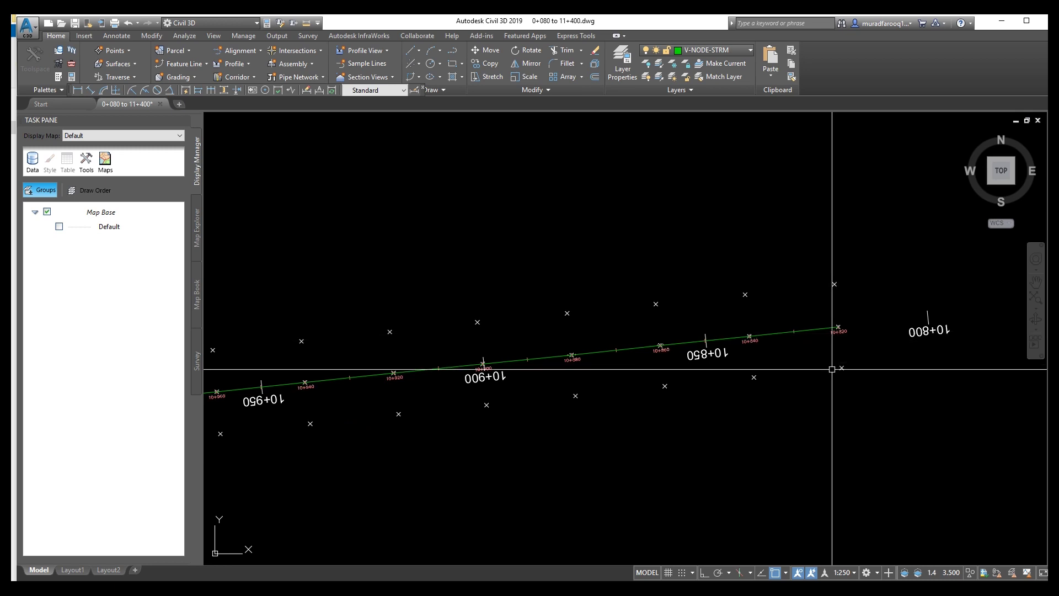
{"action": "type", "text": "COORDINATES"}
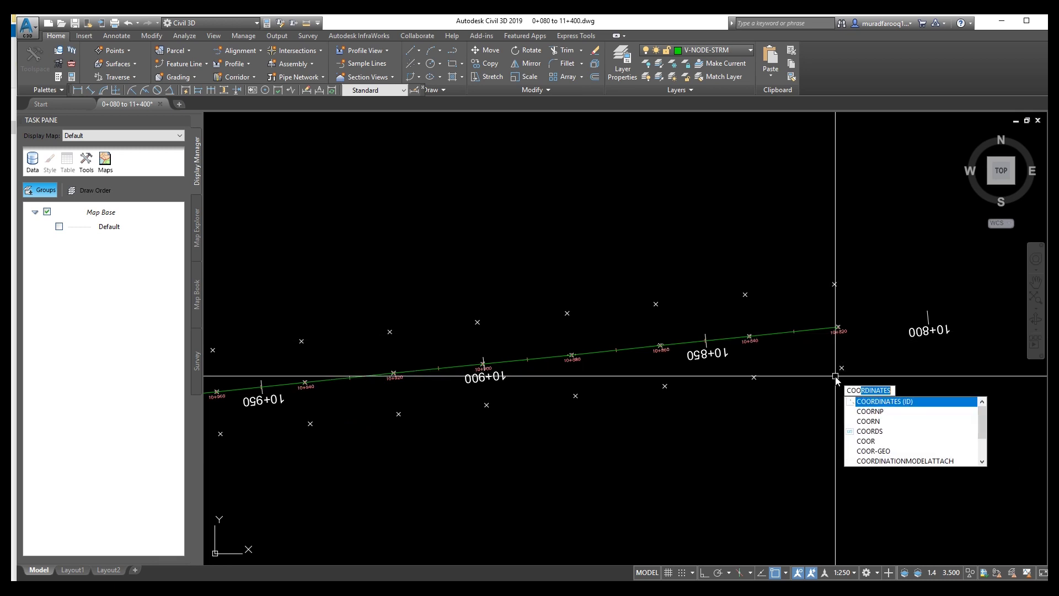
{"action": "left_click", "coordinate": [874, 414]}
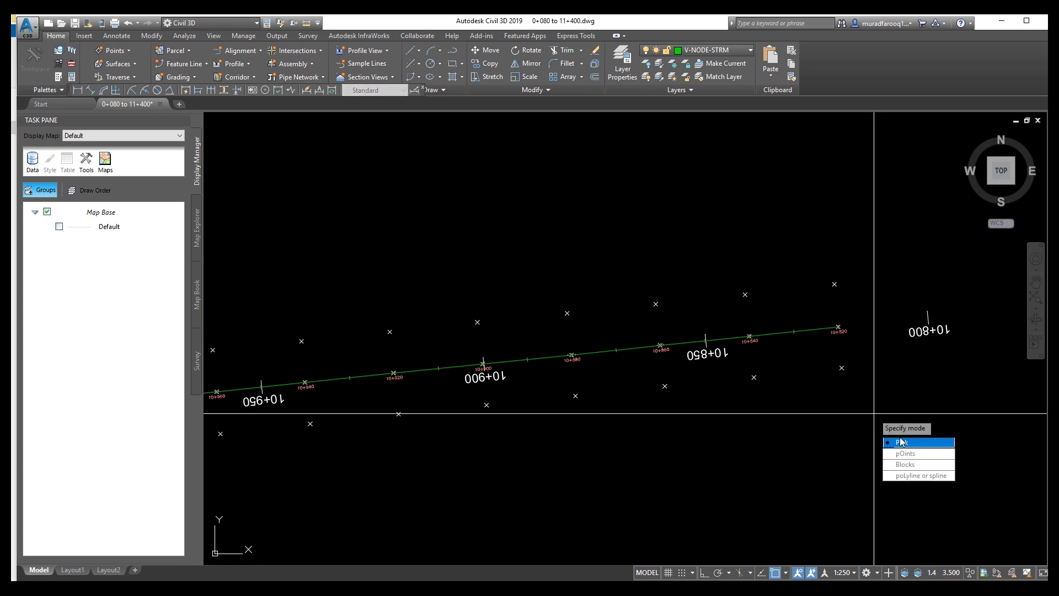
{"action": "key", "text": "Return"}
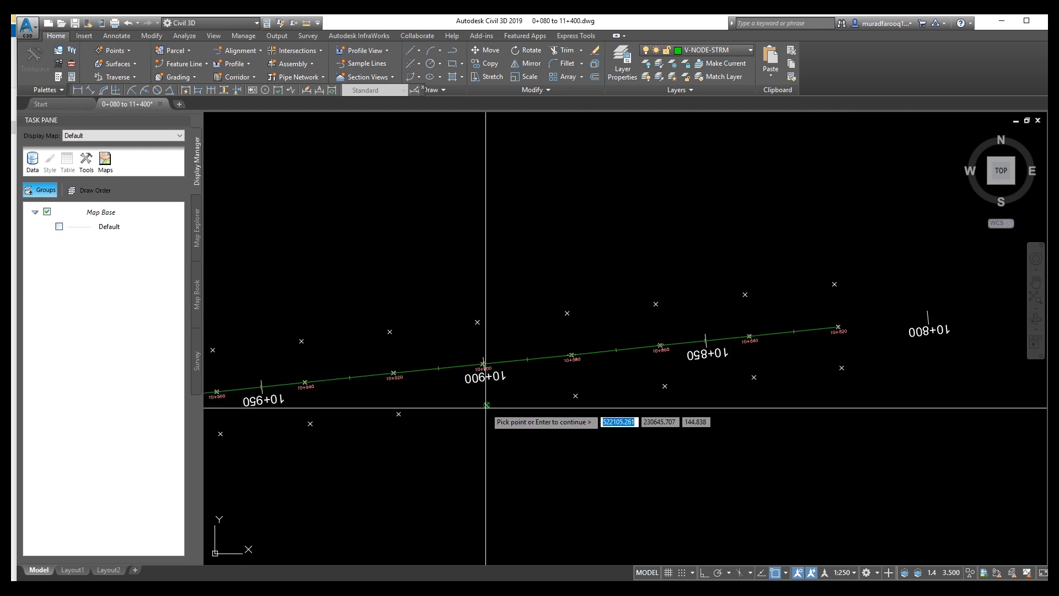
{"action": "middle_click_drag", "start_coordinate": [343, 433], "coordinate": [635, 371]}
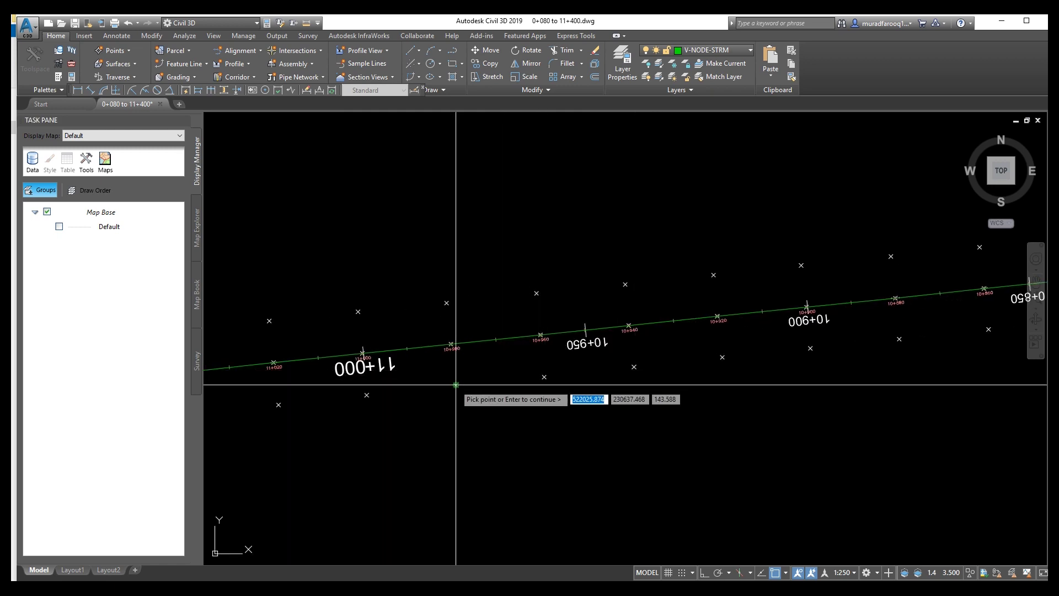
{"action": "mouse_move", "coordinate": [315, 415]}
{"action": "middle_mouse_down"}
{"action": "mouse_move", "coordinate": [657, 396]}
{"action": "mouse_move", "coordinate": [629, 388]}
{"action": "middle_mouse_up"}
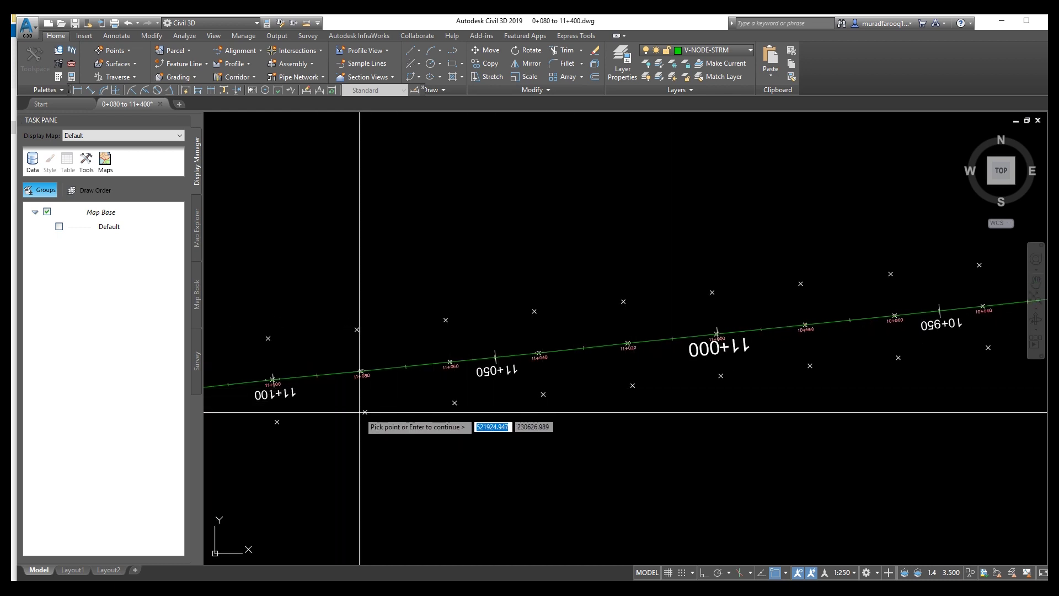
{"action": "middle_click_drag", "start_coordinate": [303, 437], "coordinate": [755, 414]}
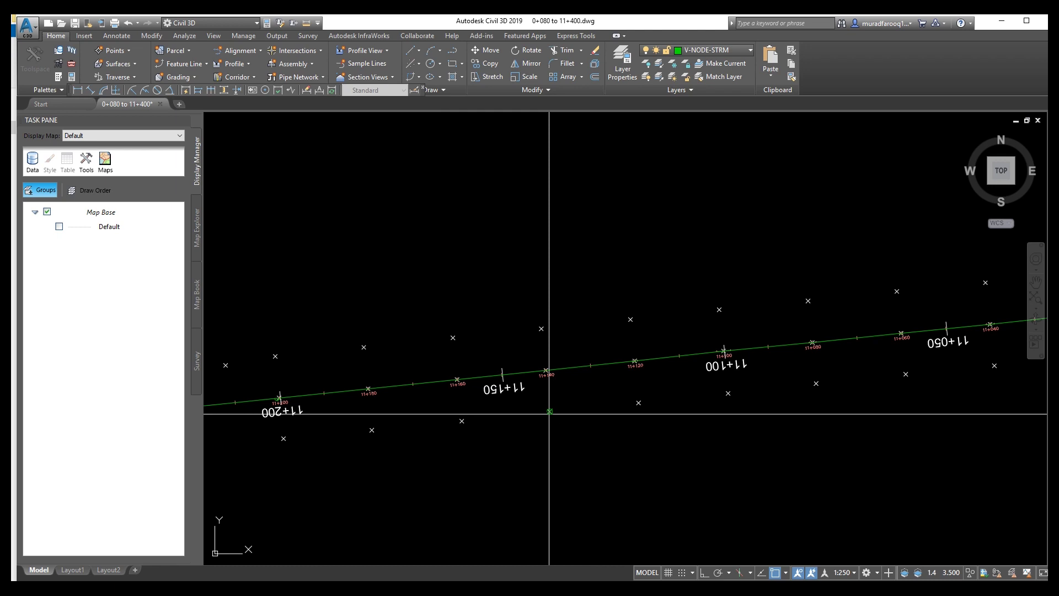
{"action": "middle_click_drag", "start_coordinate": [418, 431], "coordinate": [673, 396]}
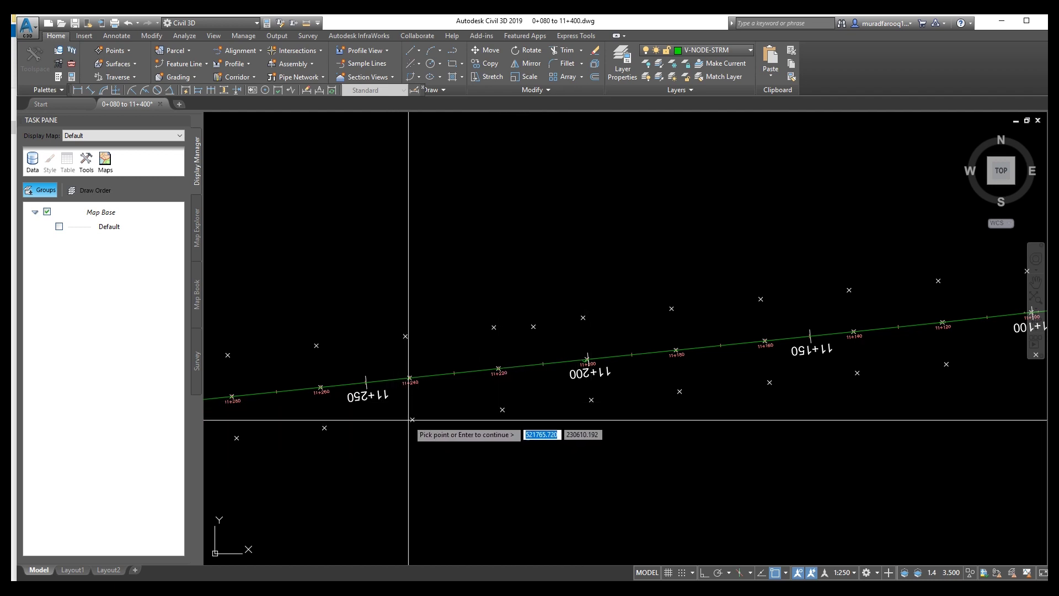
{"action": "middle_click_drag", "start_coordinate": [284, 435], "coordinate": [864, 392]}
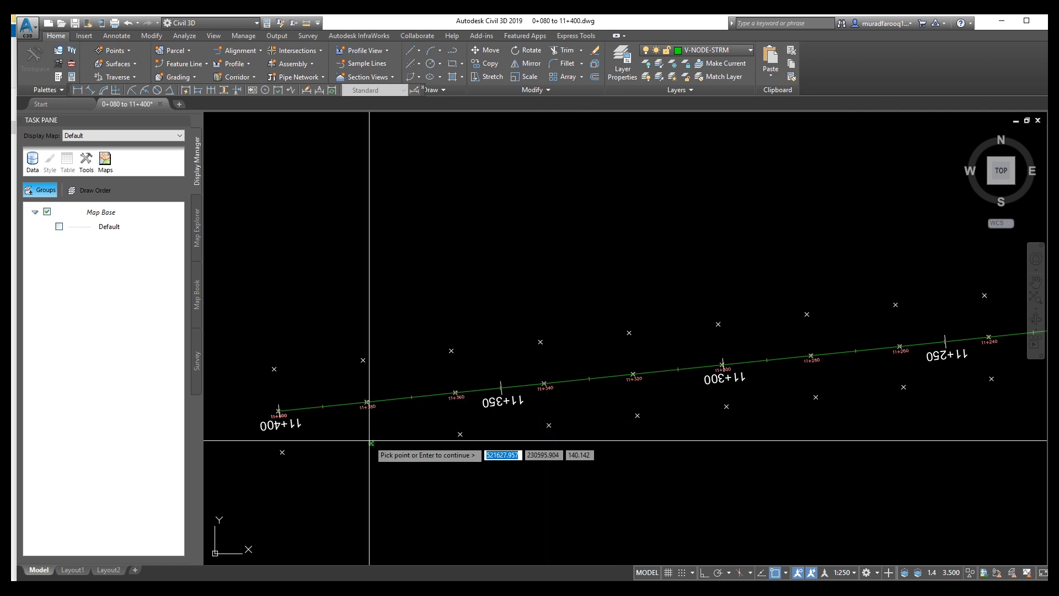
{"action": "left_click", "coordinate": [281, 452]}
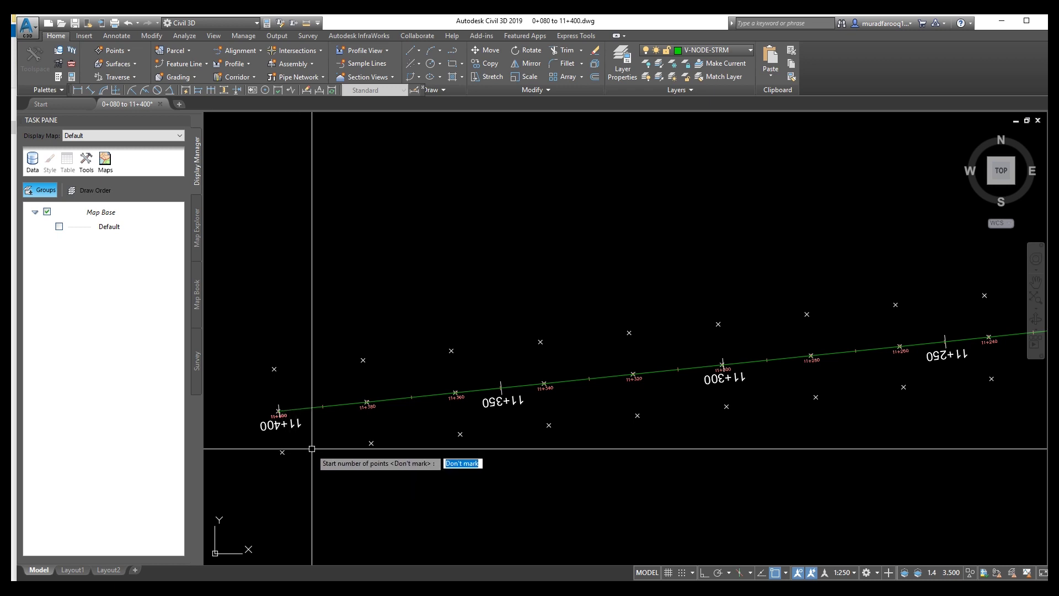
Step: Number the picked points from 1 in increments of 1 and save their coordinates to Excel
{"action": "type", "text": "1"}
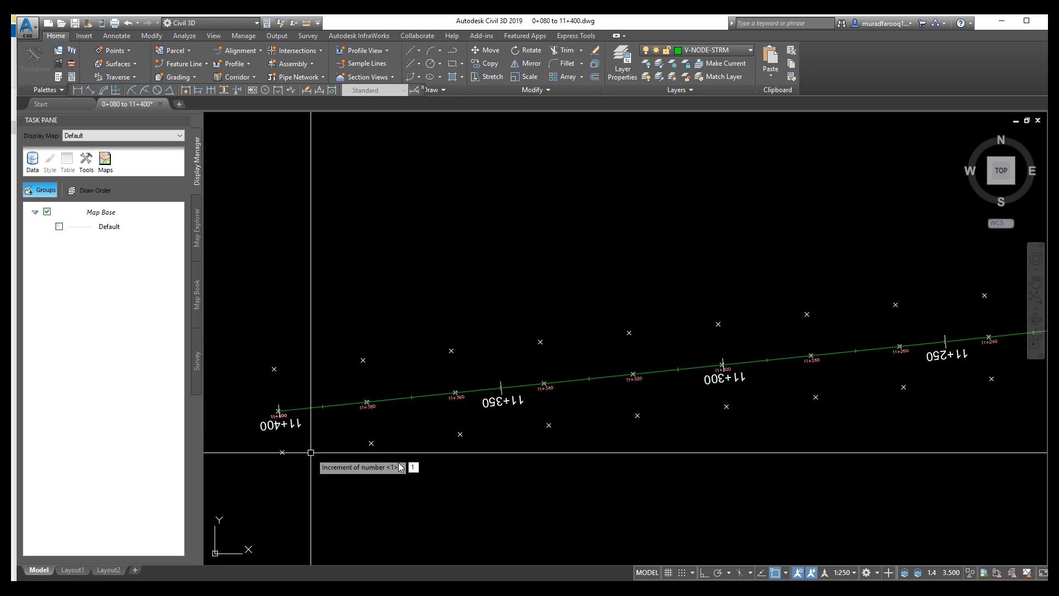
{"action": "type", "text": "1"}
{"action": "key", "text": "Return"}
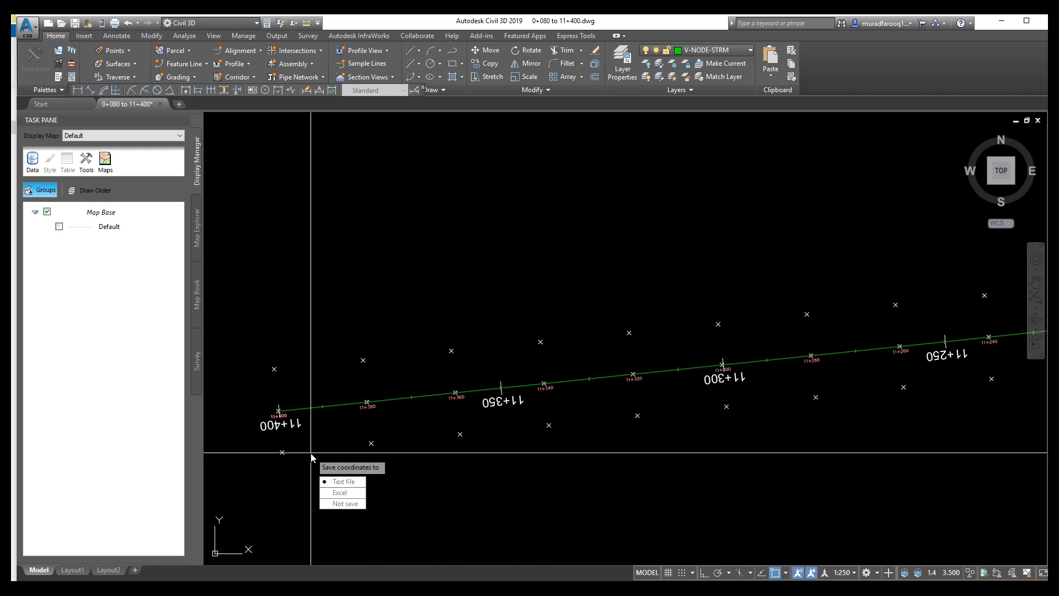
{"action": "left_click", "coordinate": [346, 493]}
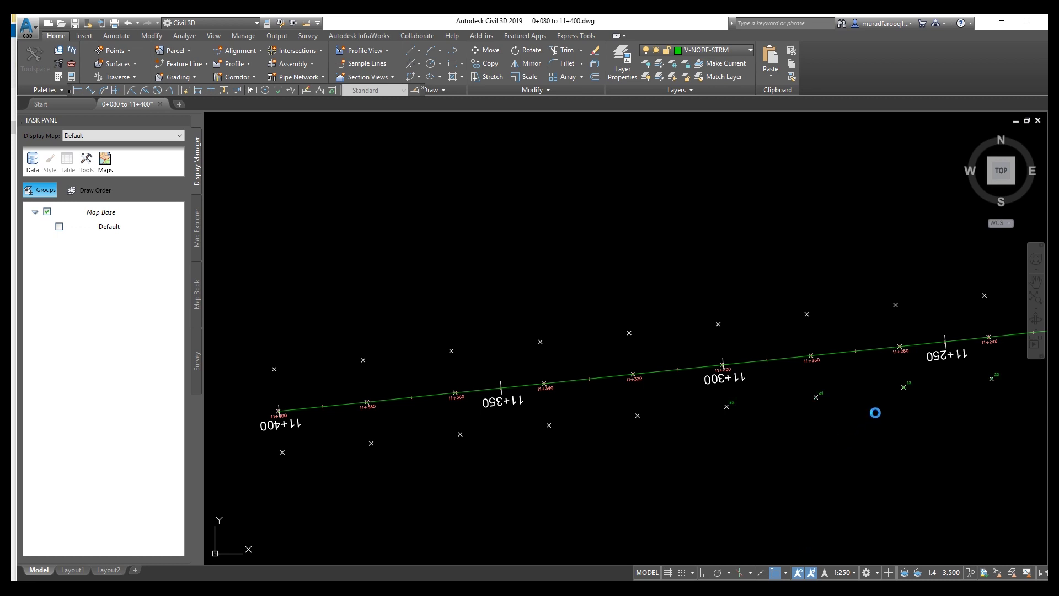
Step: Examine the number labels on the row of points below the alignment, back towards its start at 10+820
{"action": "scroll", "coordinate": [874, 397], "scroll_direction": "down", "scroll_amount": 2}
{"action": "mouse_move", "coordinate": [874, 397]}
{"action": "middle_mouse_down"}
{"action": "mouse_move", "coordinate": [669, 362]}
{"action": "mouse_move", "coordinate": [697, 390]}
{"action": "mouse_move", "coordinate": [793, 356]}
{"action": "middle_mouse_up"}
{"action": "scroll", "coordinate": [839, 322], "scroll_direction": "up", "scroll_amount": 2}
{"action": "mouse_move", "coordinate": [839, 321]}
{"action": "middle_mouse_down"}
{"action": "mouse_move", "coordinate": [520, 360]}
{"action": "mouse_move", "coordinate": [307, 363]}
{"action": "middle_mouse_up"}
{"action": "middle_click_drag", "start_coordinate": [721, 336], "coordinate": [458, 419]}
{"action": "scroll", "coordinate": [868, 378], "scroll_direction": "up", "scroll_amount": 1}
{"action": "middle_click_drag", "start_coordinate": [867, 378], "coordinate": [595, 355]}
{"action": "scroll", "coordinate": [596, 355], "scroll_direction": "up", "scroll_amount": 3}
{"action": "scroll", "coordinate": [419, 366], "scroll_direction": "down", "scroll_amount": 1}
{"action": "middle_click_drag", "start_coordinate": [418, 366], "coordinate": [614, 372]}
{"action": "scroll", "coordinate": [538, 372], "scroll_direction": "up", "scroll_amount": 1}
{"action": "middle_click_drag", "start_coordinate": [348, 392], "coordinate": [705, 390]}
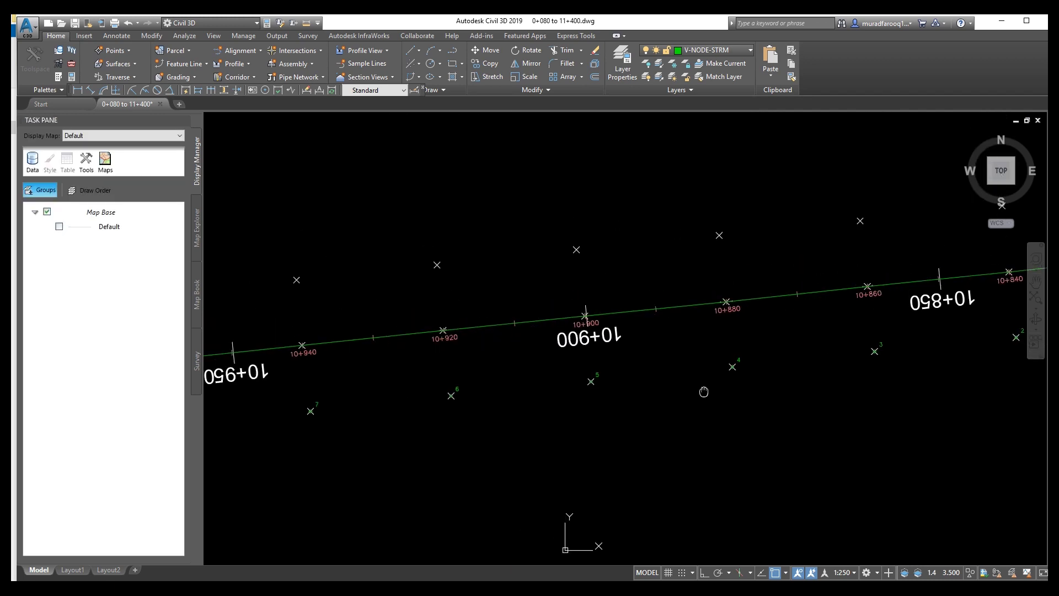
{"action": "scroll", "coordinate": [508, 349], "scroll_direction": "up", "scroll_amount": 2}
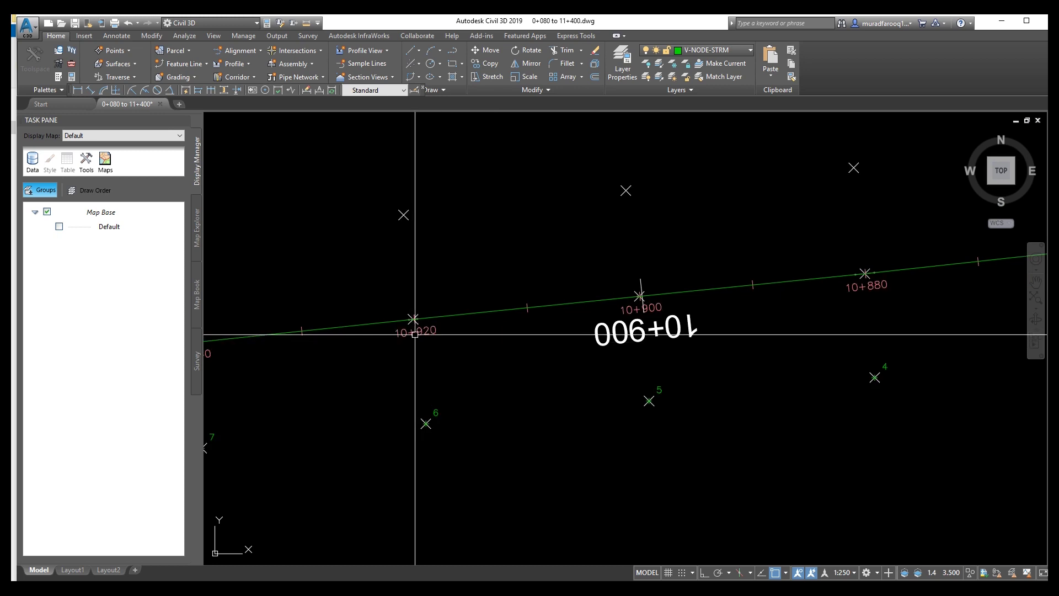
Step: Compare the exported coordinate table in Excel with the numbered points below the alignment in Civil 3D, through to station 11+400
{"action": "left_click", "coordinate": [381, 543]}
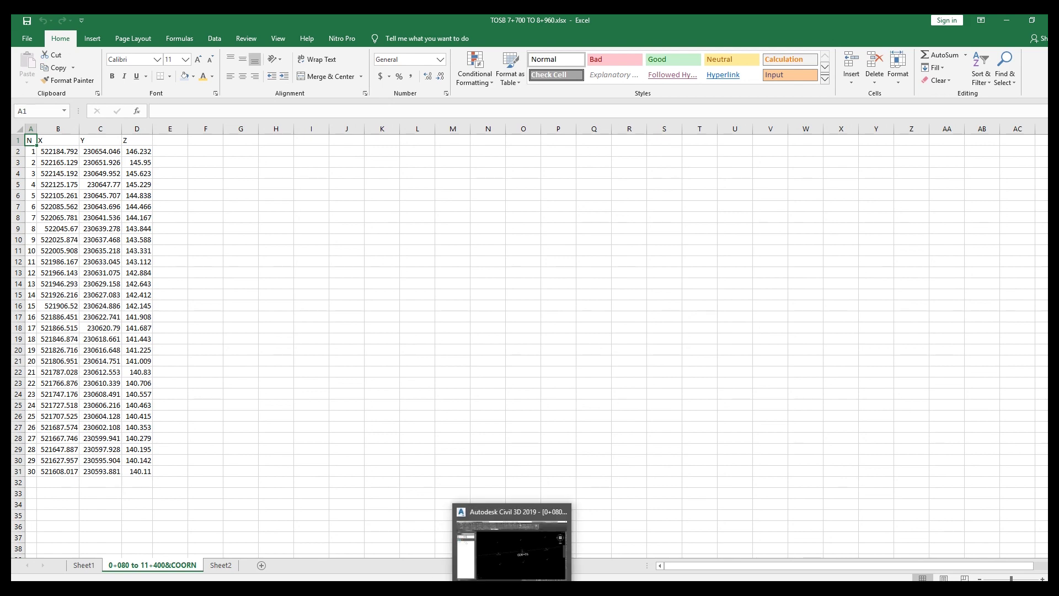
{"action": "left_click", "coordinate": [515, 543]}
{"action": "scroll", "coordinate": [626, 319], "scroll_direction": "down", "scroll_amount": 3}
{"action": "middle_click_drag", "start_coordinate": [910, 458], "coordinate": [914, 346]}
{"action": "middle_click_drag", "start_coordinate": [378, 354], "coordinate": [1004, 336]}
{"action": "middle_click_drag", "start_coordinate": [413, 406], "coordinate": [872, 393]}
{"action": "middle_click_drag", "start_coordinate": [522, 394], "coordinate": [465, 402]}
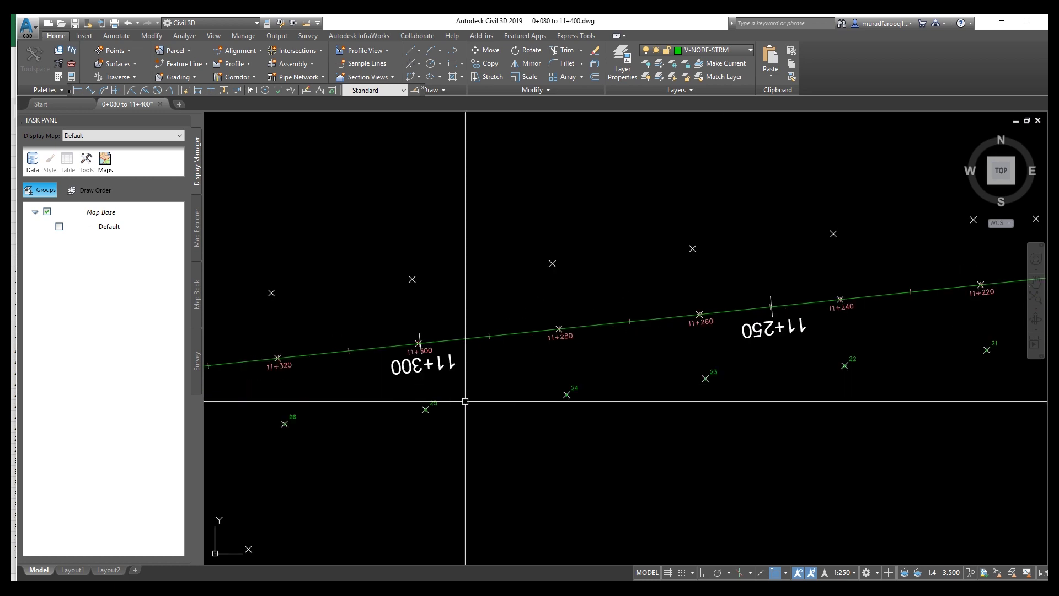
{"action": "middle_click_drag", "start_coordinate": [362, 432], "coordinate": [635, 462]}
{"action": "scroll", "coordinate": [631, 463], "scroll_direction": "up", "scroll_amount": 5}
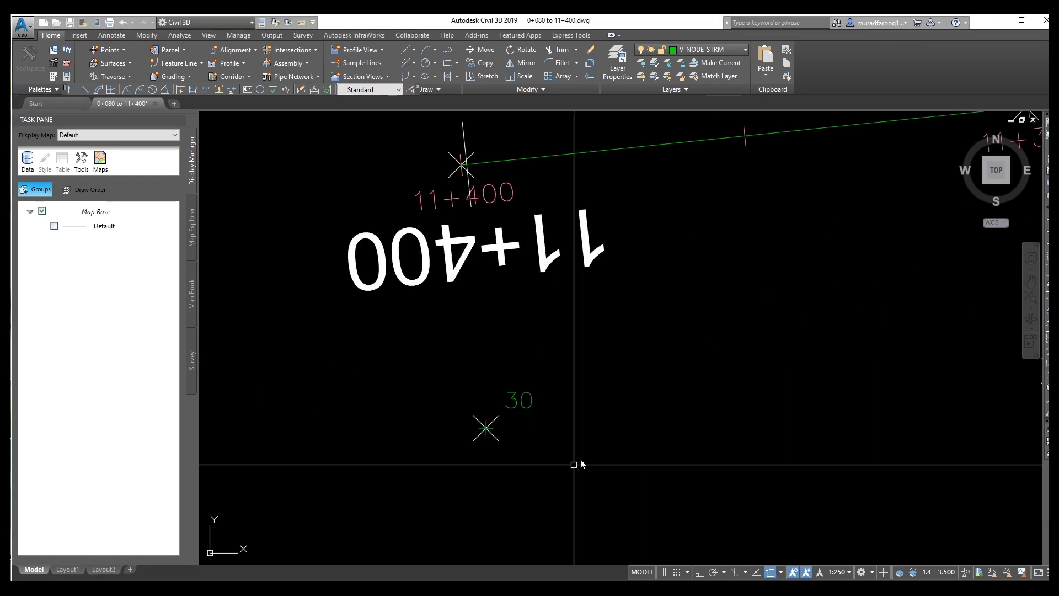
{"action": "scroll", "coordinate": [574, 461], "scroll_direction": "down", "scroll_amount": 2}
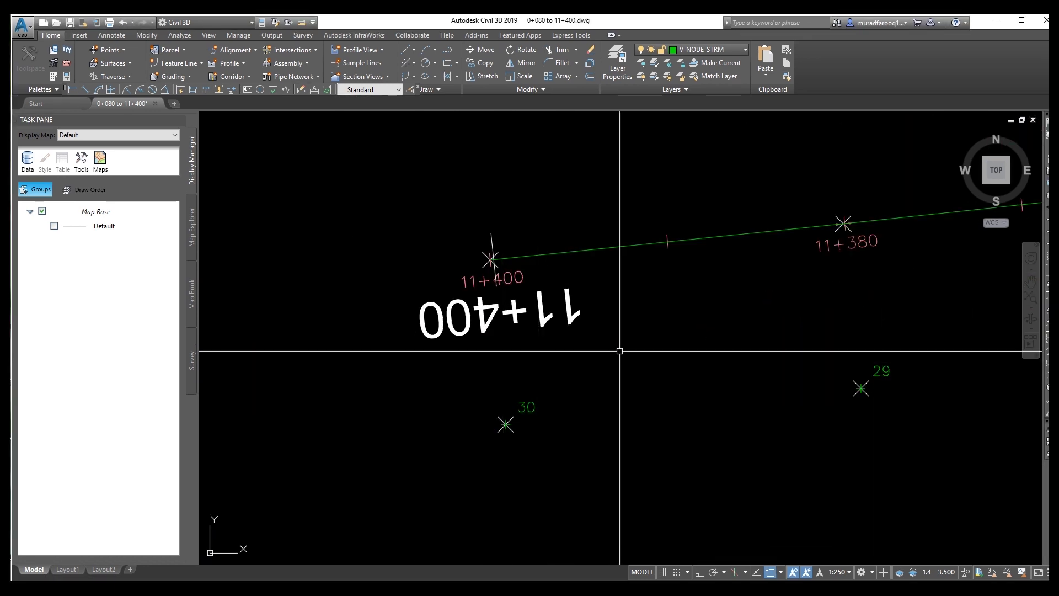
{"action": "middle_click_drag", "start_coordinate": [563, 362], "coordinate": [62, 369]}
{"action": "scroll", "coordinate": [440, 398], "scroll_direction": "down", "scroll_amount": 4}
{"action": "middle_click_drag", "start_coordinate": [498, 368], "coordinate": [524, 406]}
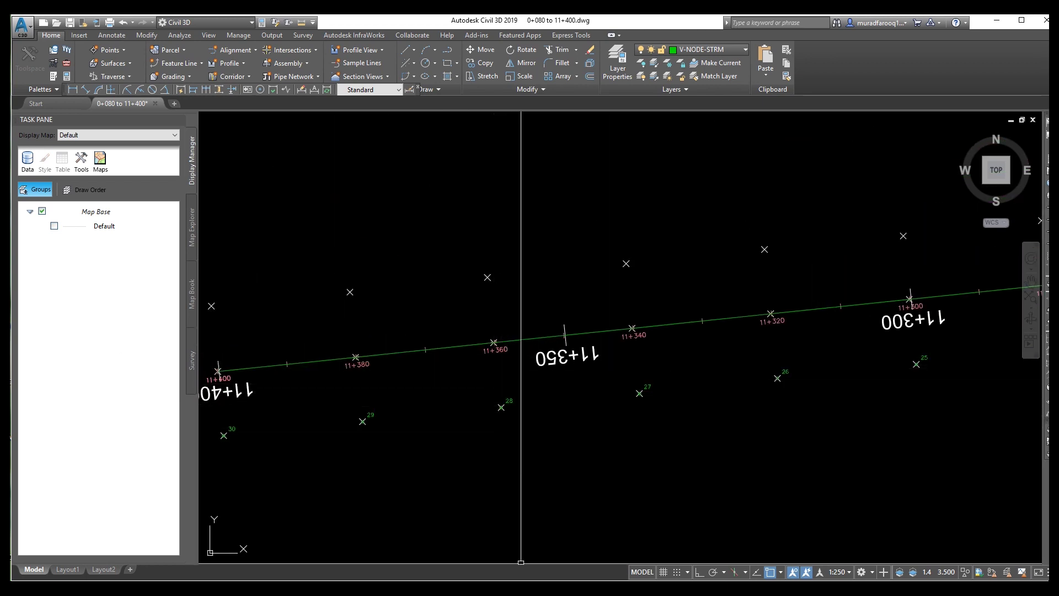
Step: In Excel, copy the Z values D2:D31 from the COORN sheet and paste them as values into Sheet2's LS OBS column from C3
{"action": "mouse_move", "coordinate": [372, 588]}
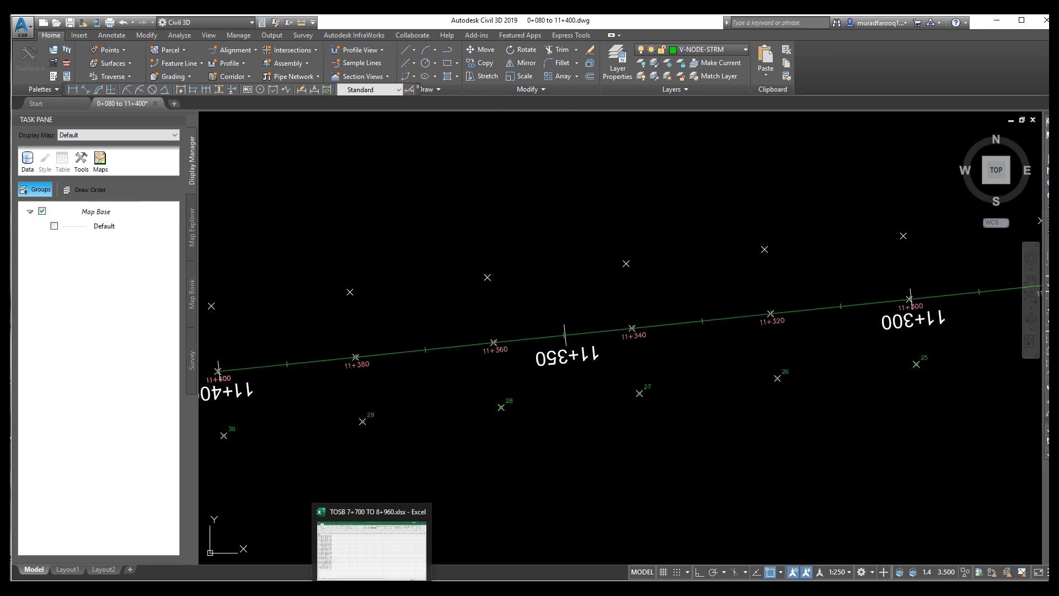
{"action": "left_click", "coordinate": [373, 543]}
{"action": "left_click_drag", "start_coordinate": [136, 149], "coordinate": [138, 458]}
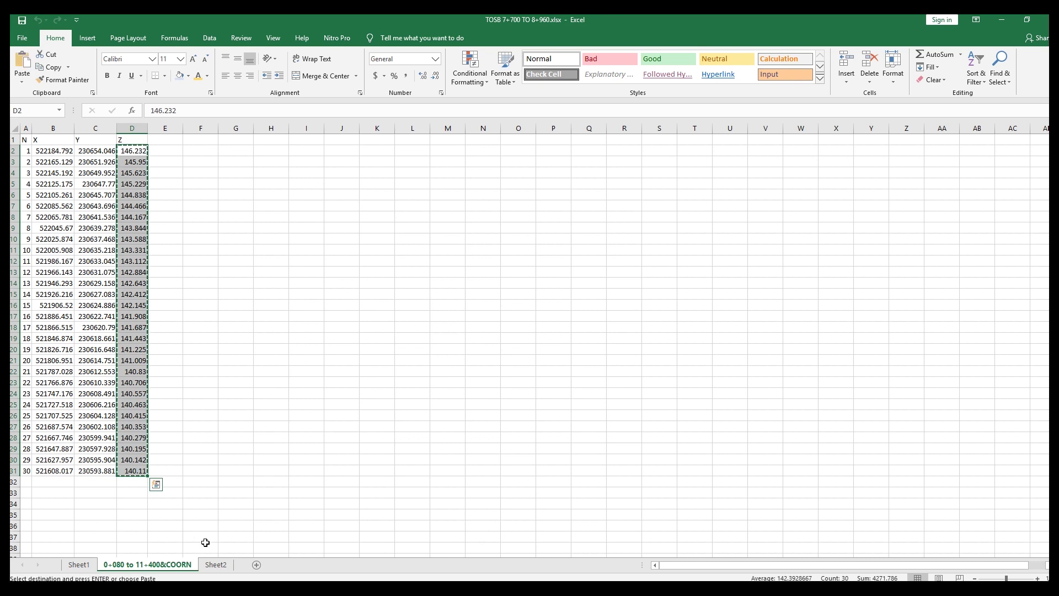
{"action": "left_click", "coordinate": [216, 564]}
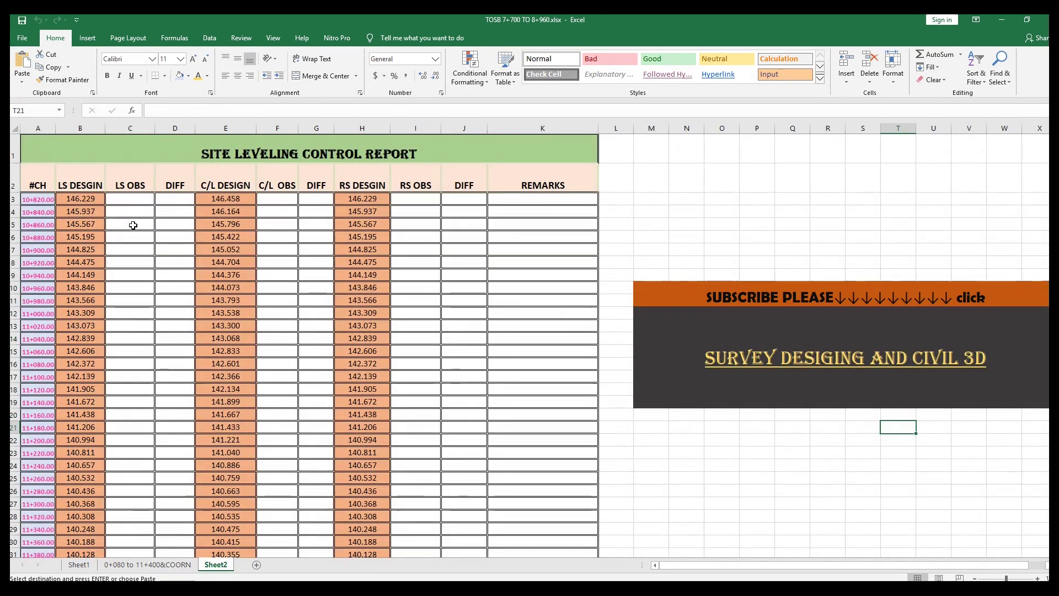
{"action": "left_click", "coordinate": [135, 199]}
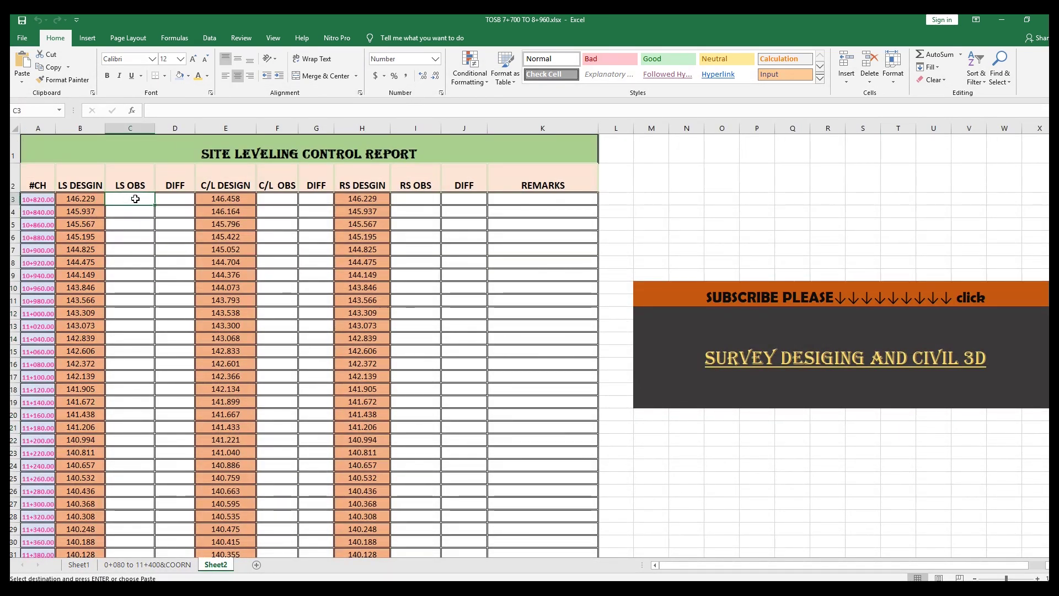
{"action": "right_click", "coordinate": [135, 198]}
{"action": "left_click", "coordinate": [159, 246]}
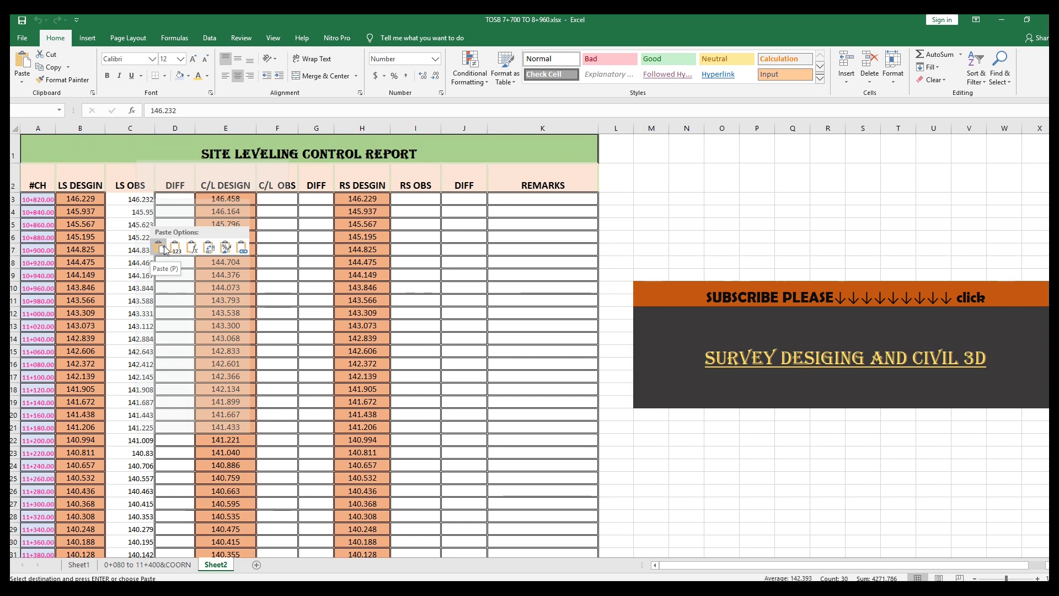
{"action": "left_click", "coordinate": [174, 248]}
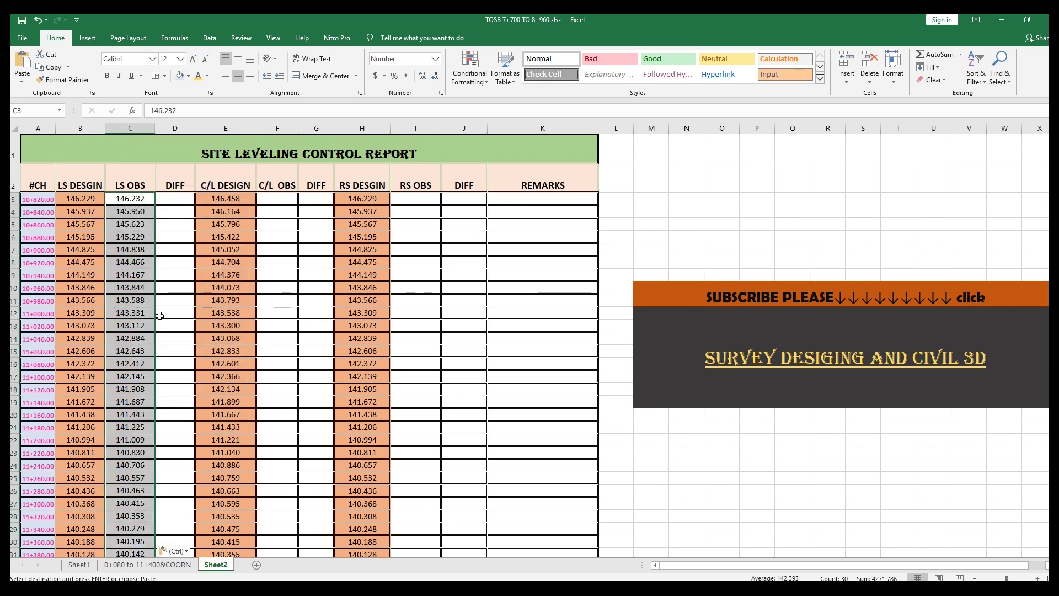
Step: Delete rows 33 to 35 of the leveling report, covering chainages 11+420 to 11+460
{"action": "scroll", "coordinate": [163, 327], "scroll_direction": "down", "scroll_amount": 5}
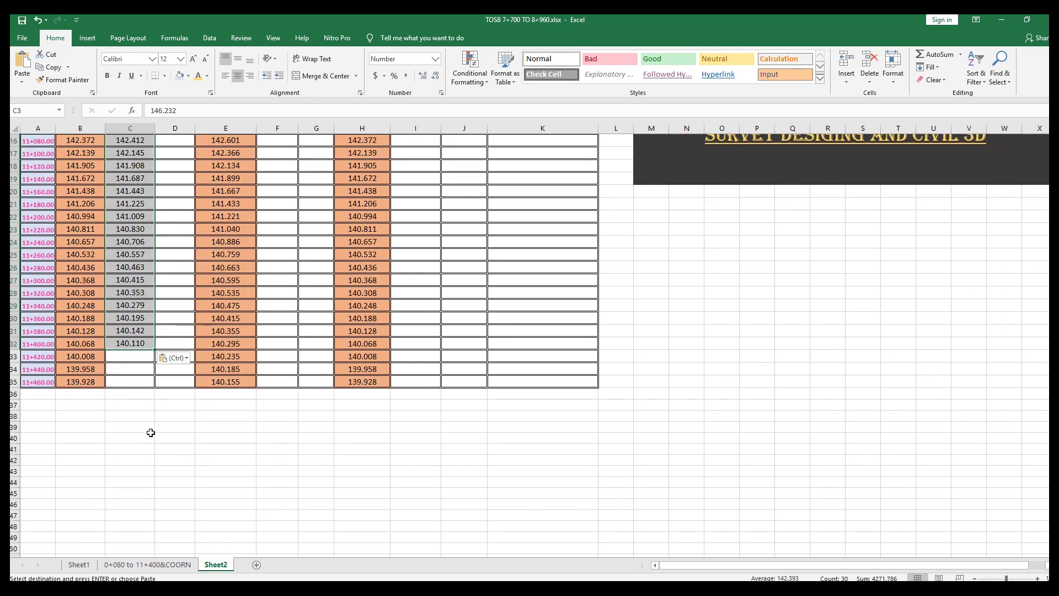
{"action": "left_click_drag", "start_coordinate": [171, 418], "coordinate": [176, 446]}
{"action": "left_click_drag", "start_coordinate": [14, 356], "coordinate": [156, 380]}
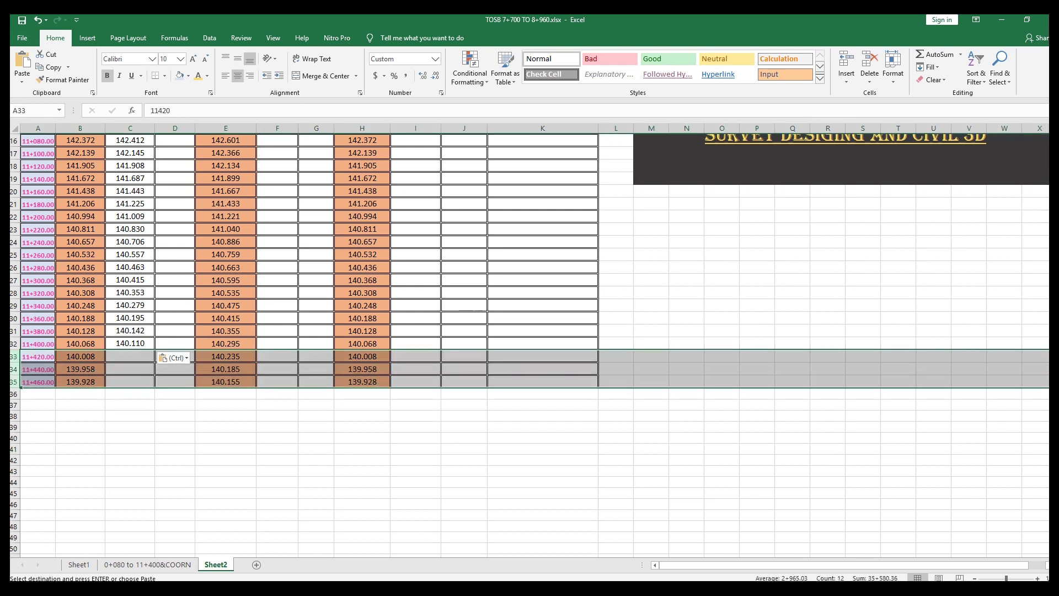
{"action": "right_click", "coordinate": [15, 368]}
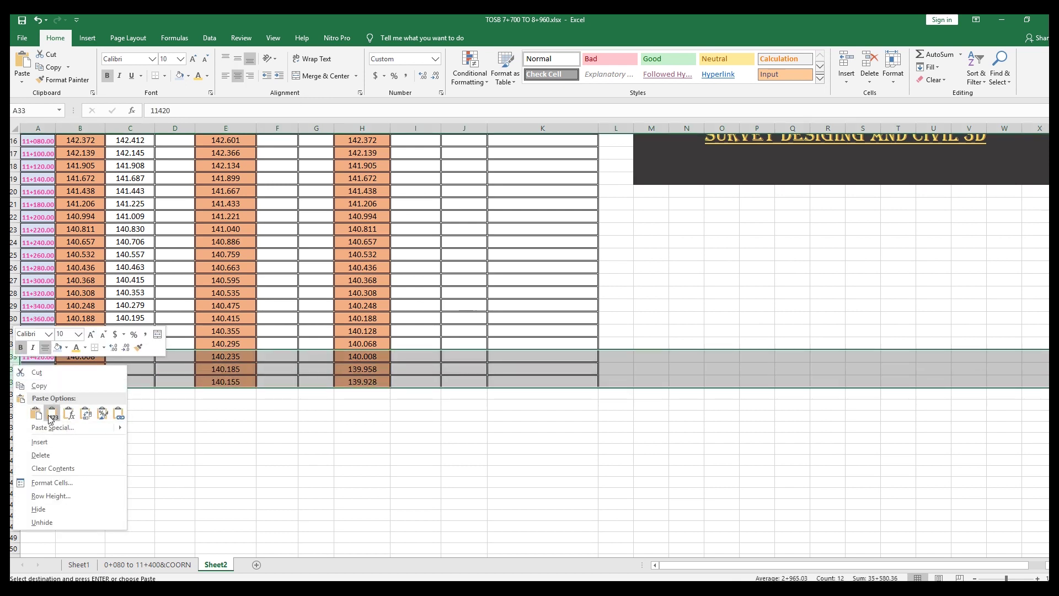
{"action": "left_click", "coordinate": [62, 455]}
{"action": "left_click", "coordinate": [213, 451]}
{"action": "scroll", "coordinate": [213, 451], "scroll_direction": "up", "scroll_amount": 5}
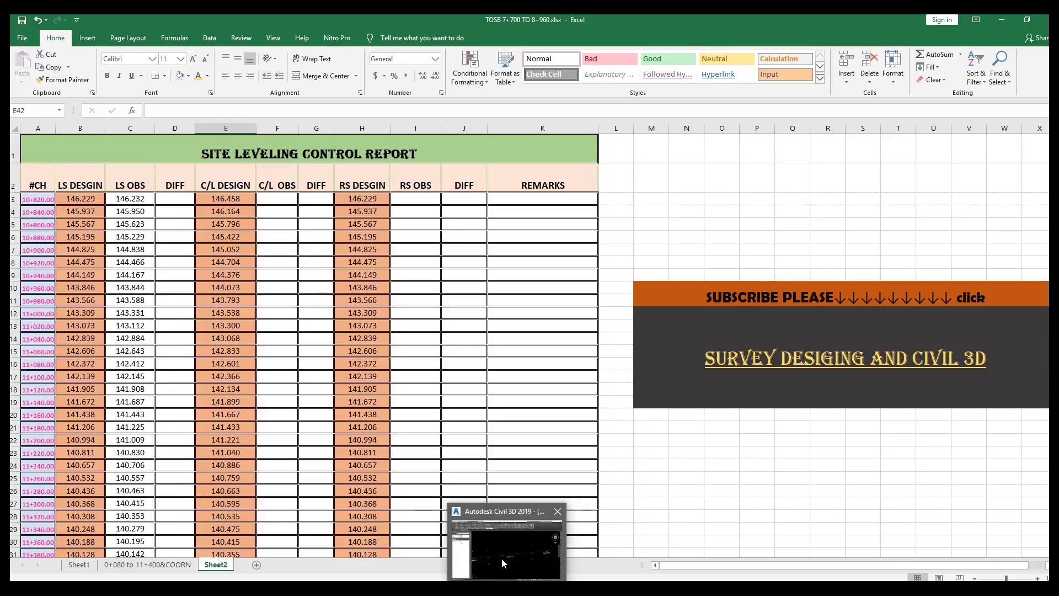
Step: Switch back to the alignment drawing in Civil 3D
{"action": "left_click", "coordinate": [513, 544]}
{"action": "middle_click_drag", "start_coordinate": [714, 461], "coordinate": [634, 461]}
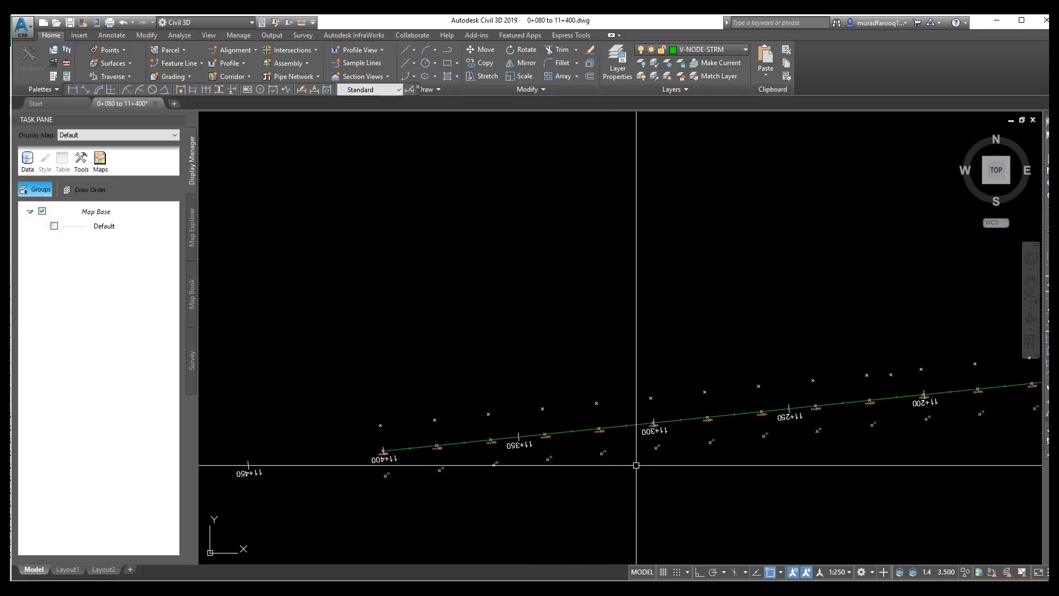
{"action": "key", "text": "Return"}
{"action": "left_click", "coordinate": [801, 502]}
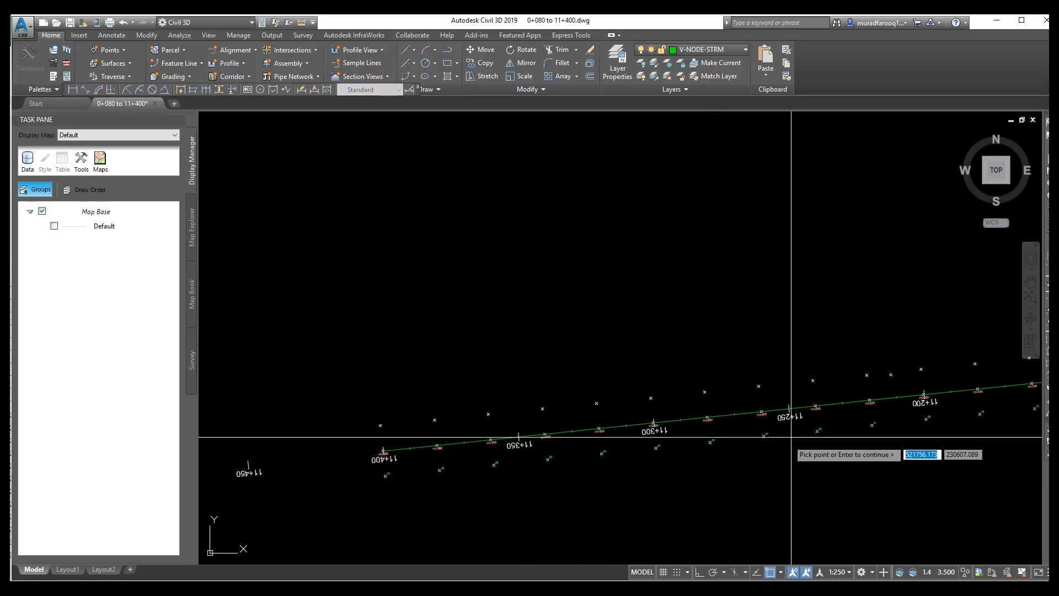
{"action": "scroll", "coordinate": [805, 431], "scroll_direction": "down", "scroll_amount": 4}
{"action": "scroll", "coordinate": [744, 397], "scroll_direction": "up", "scroll_amount": 6}
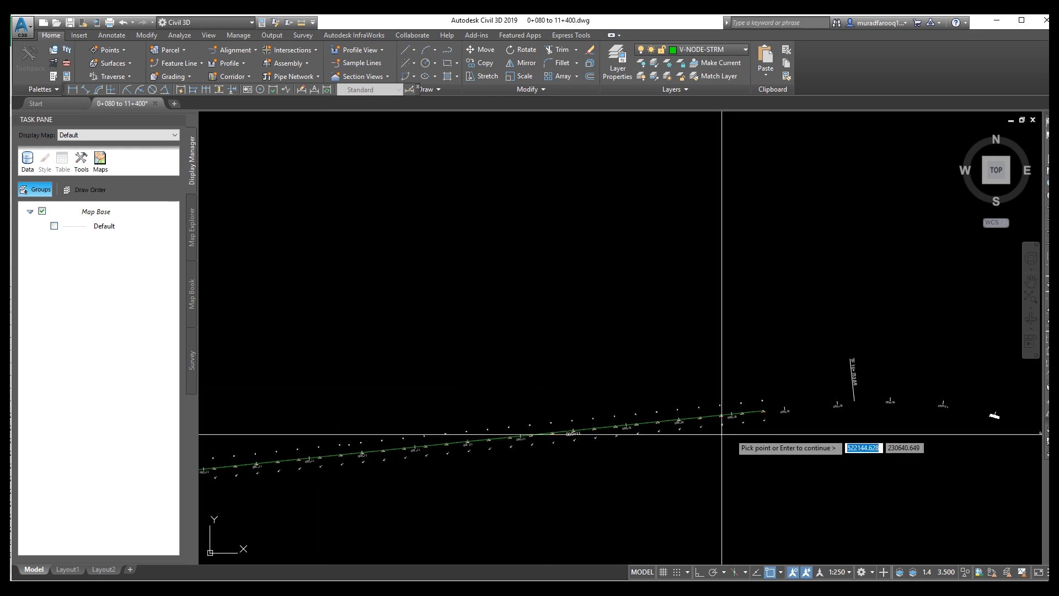
{"action": "scroll", "coordinate": [717, 386], "scroll_direction": "up", "scroll_amount": 4}
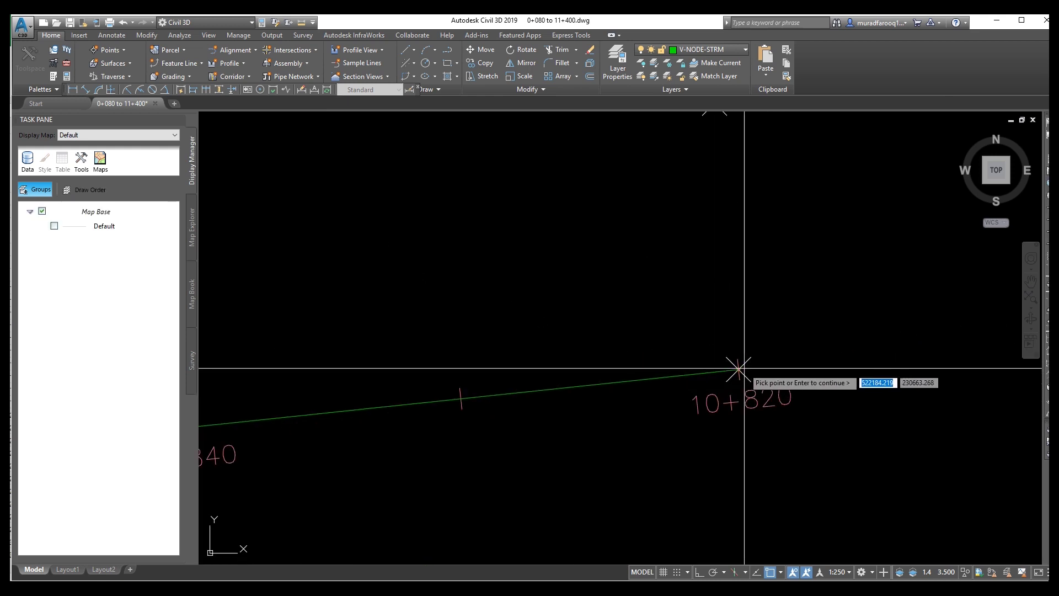
{"action": "key", "text": "Escape"}
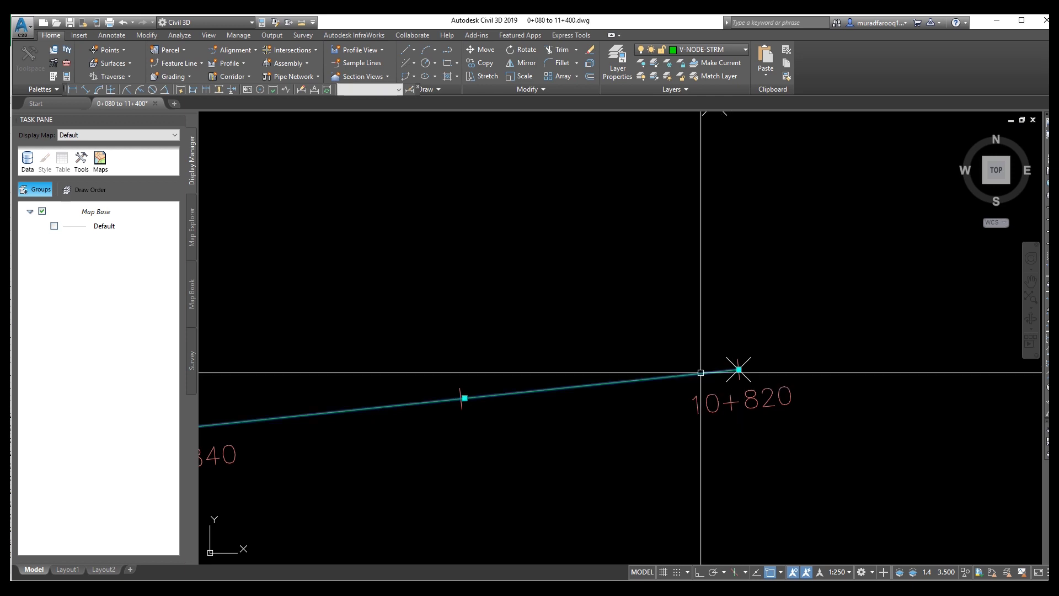
Step: Delete the green centreline alignment together with its station labels, keeping the survey points
{"action": "left_click", "coordinate": [699, 374]}
{"action": "key", "text": "Escape"}
{"action": "scroll", "coordinate": [712, 425], "scroll_direction": "down", "scroll_amount": 3}
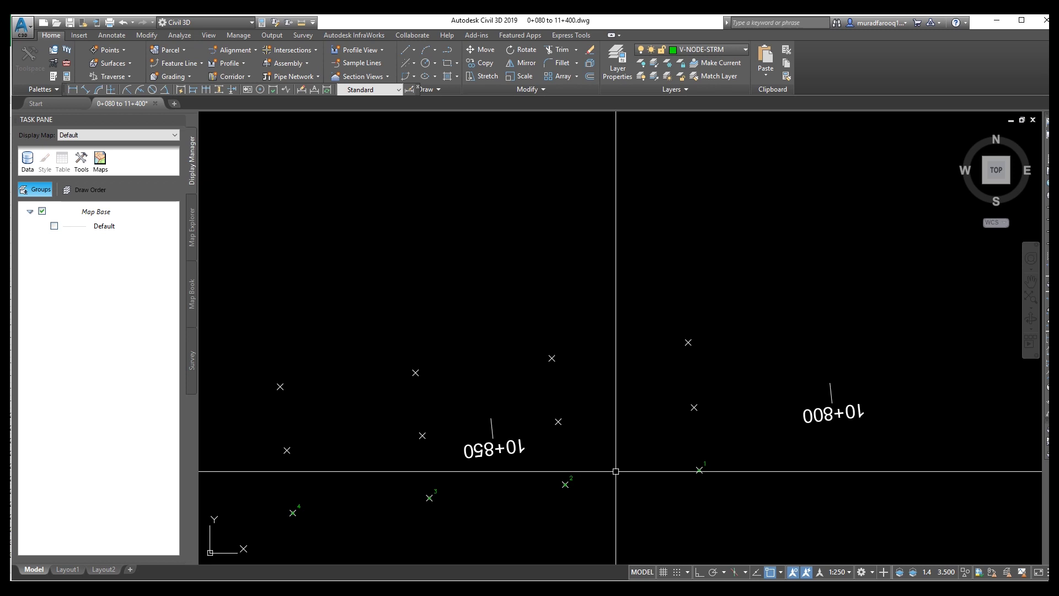
Step: Run COORNP in Pick mode and pick the middle-row survey points in order from chainage 10+820 to about 11+100
{"action": "type", "text": "oo"}
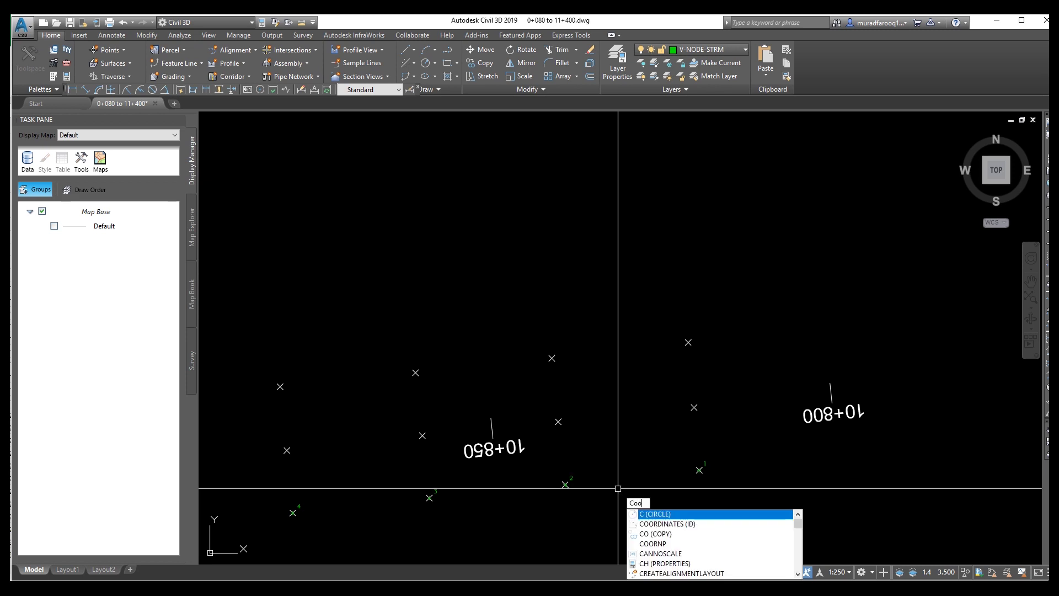
{"action": "left_click", "coordinate": [656, 524]}
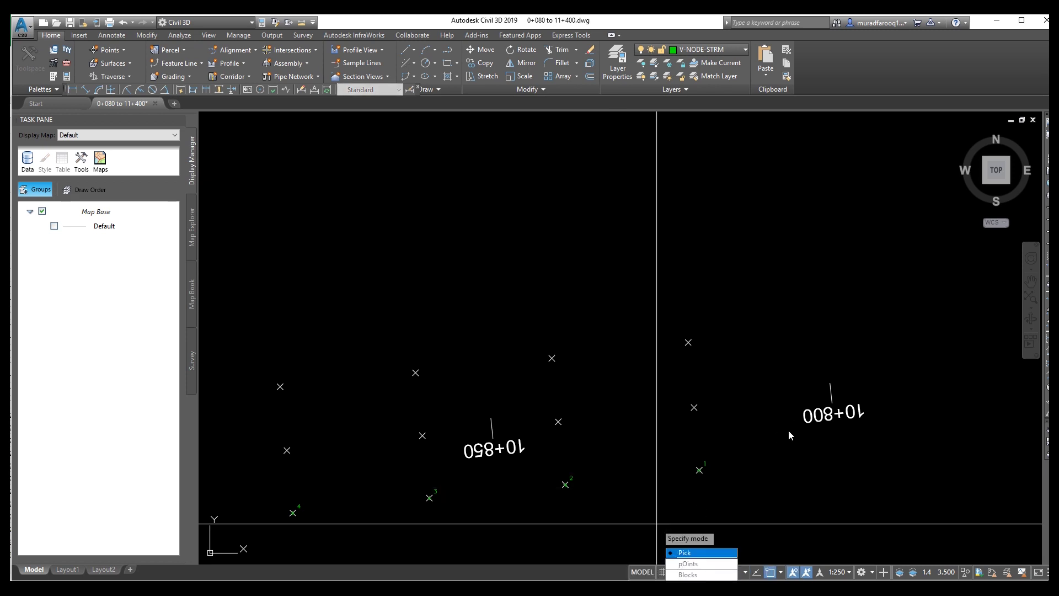
{"action": "left_click", "coordinate": [715, 554]}
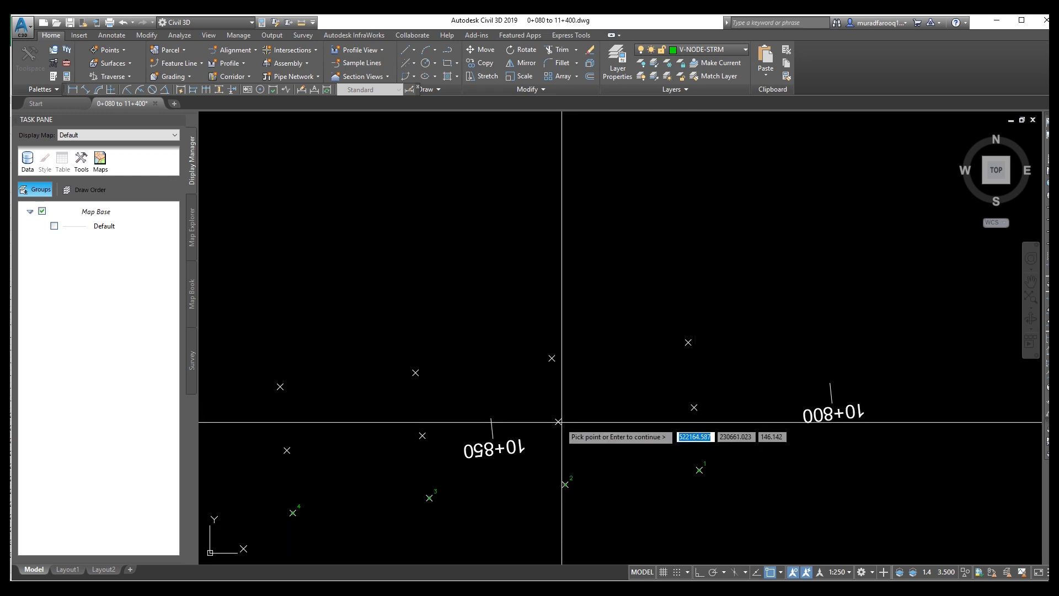
{"action": "middle_click_drag", "start_coordinate": [286, 450], "coordinate": [631, 419]}
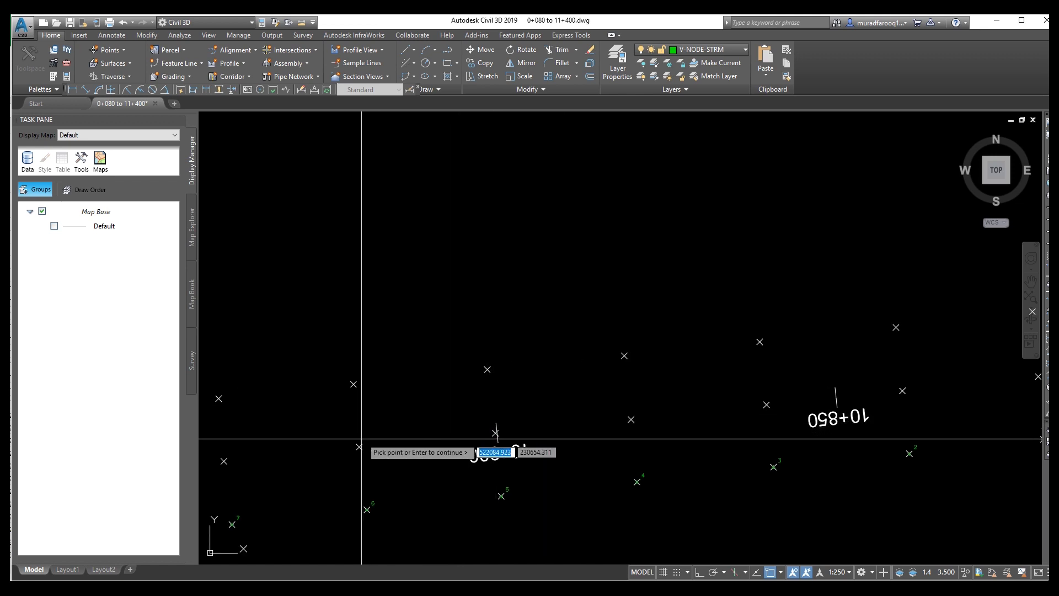
{"action": "middle_click_drag", "start_coordinate": [303, 444], "coordinate": [701, 414]}
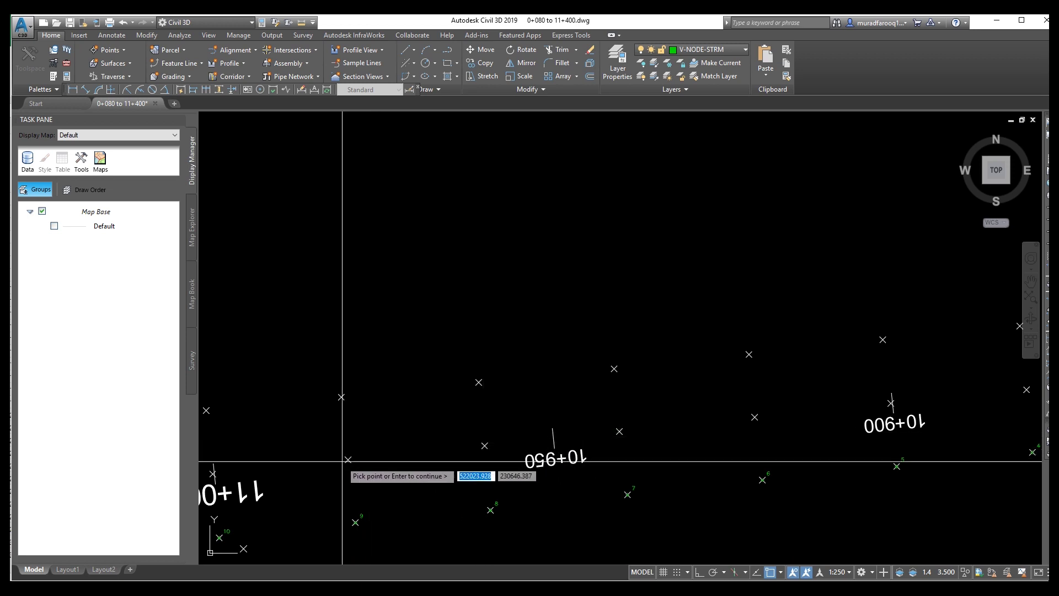
{"action": "middle_click_drag", "start_coordinate": [347, 447], "coordinate": [662, 428]}
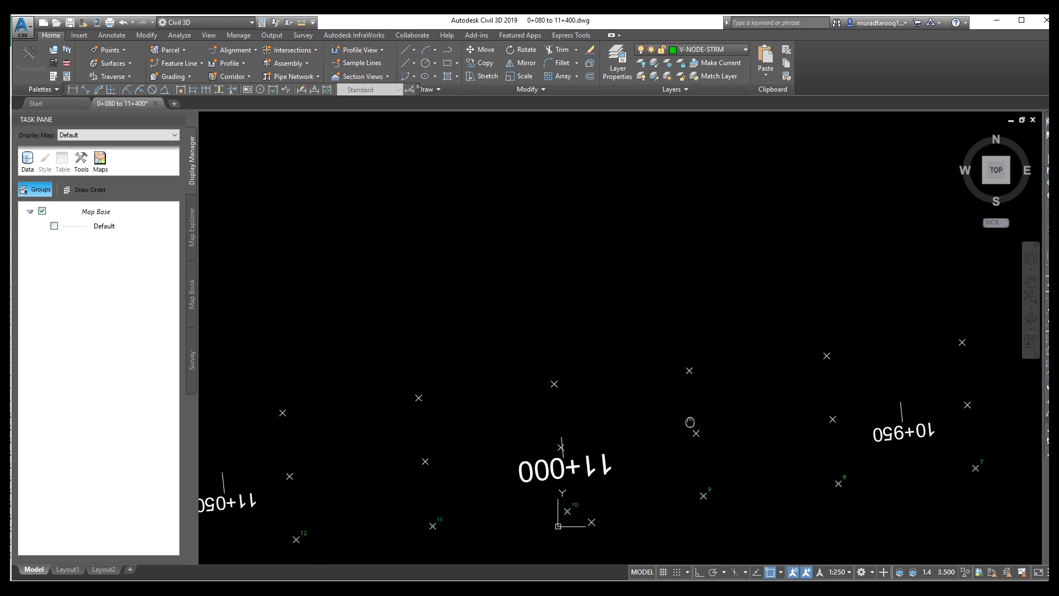
{"action": "scroll", "coordinate": [581, 436], "scroll_direction": "up", "scroll_amount": 2}
{"action": "mouse_move", "coordinate": [369, 444]}
{"action": "middle_mouse_down"}
{"action": "mouse_move", "coordinate": [521, 430]}
{"action": "mouse_move", "coordinate": [835, 361]}
{"action": "middle_mouse_up"}
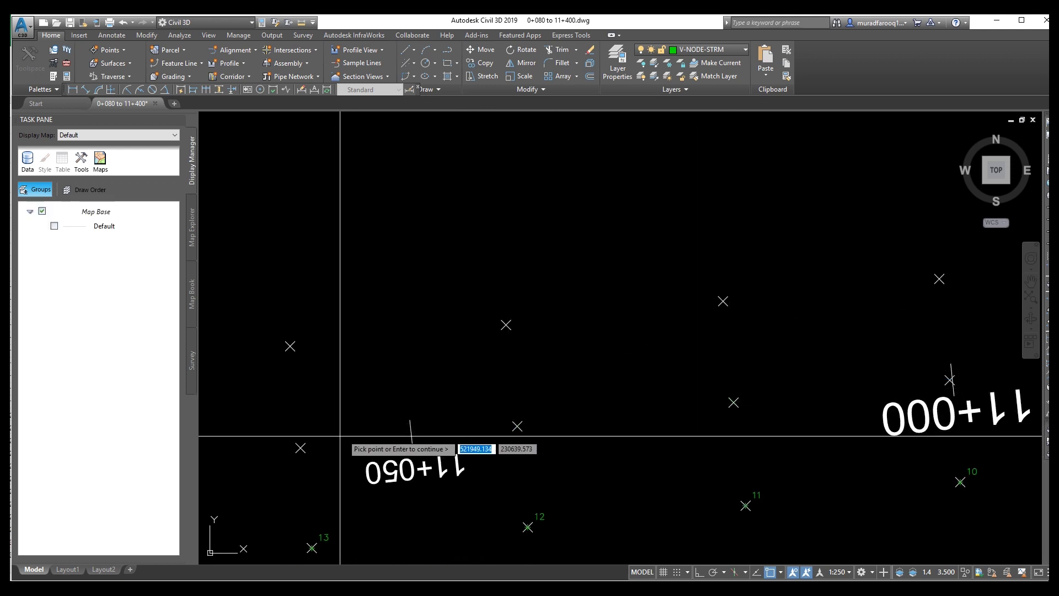
{"action": "mouse_move", "coordinate": [270, 426]}
{"action": "middle_mouse_down"}
{"action": "mouse_move", "coordinate": [703, 364]}
{"action": "mouse_move", "coordinate": [920, 364]}
{"action": "middle_mouse_up"}
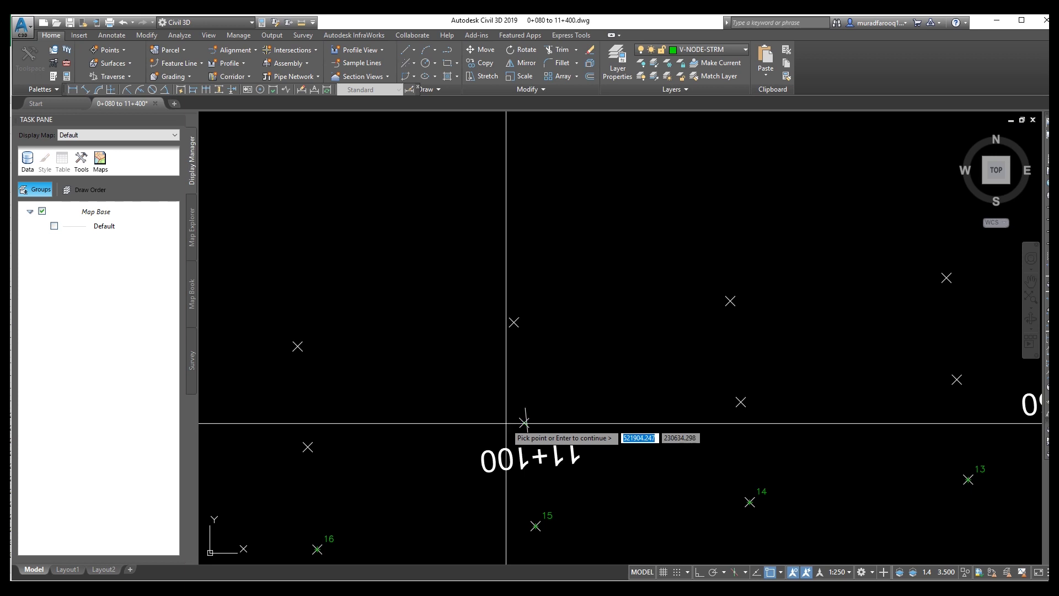
Step: Pick the remaining middle-row survey points up to chainage 11+400 and save the coordinates to Excel
{"action": "middle_click_drag", "start_coordinate": [320, 459], "coordinate": [758, 374]}
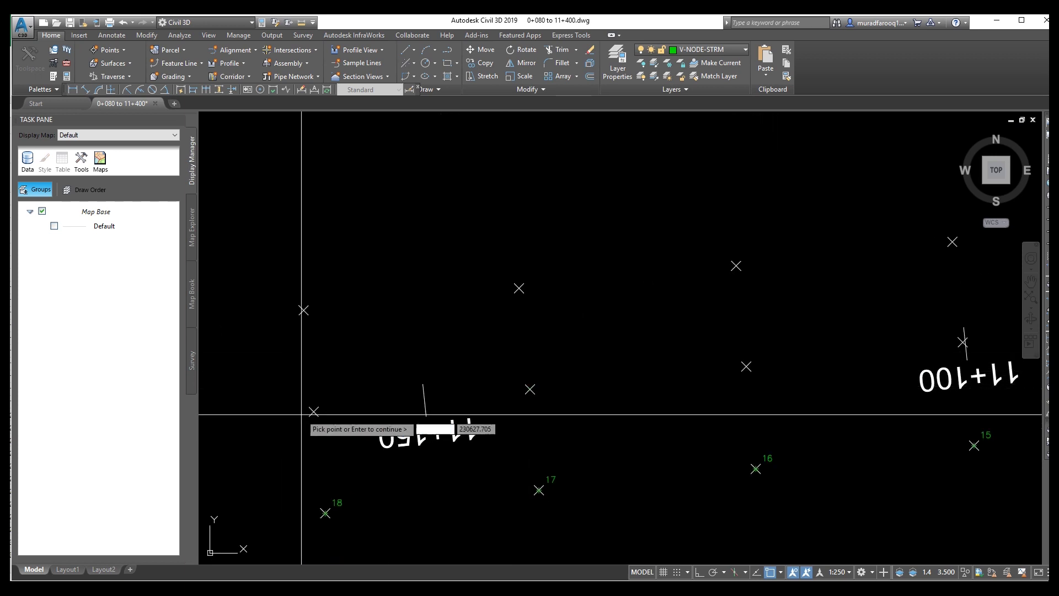
{"action": "middle_click_drag", "start_coordinate": [272, 422], "coordinate": [937, 357]}
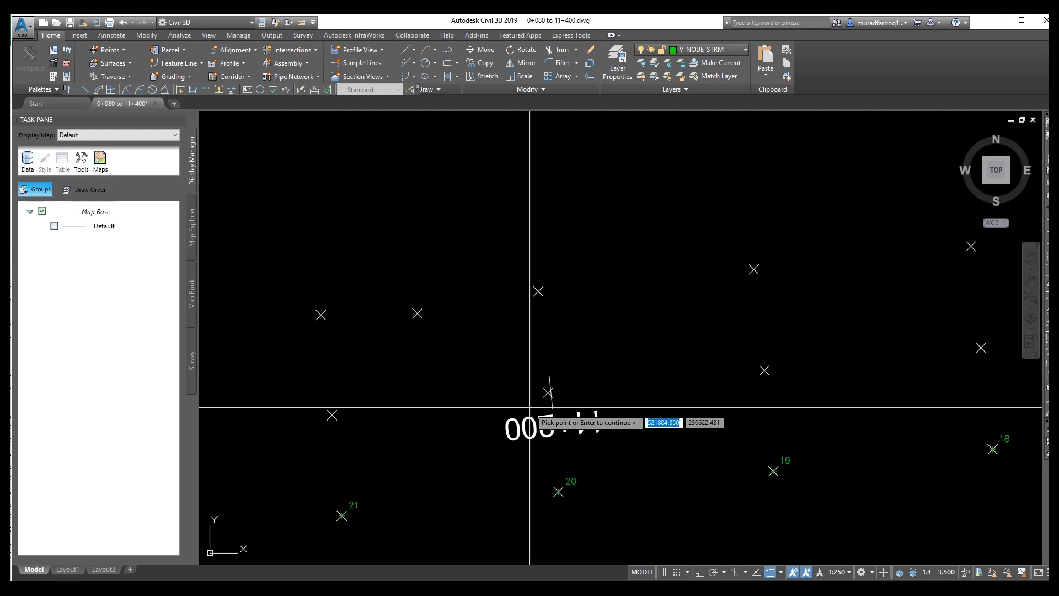
{"action": "mouse_move", "coordinate": [395, 397]}
{"action": "middle_mouse_down"}
{"action": "mouse_move", "coordinate": [706, 356]}
{"action": "mouse_move", "coordinate": [751, 394]}
{"action": "middle_mouse_up"}
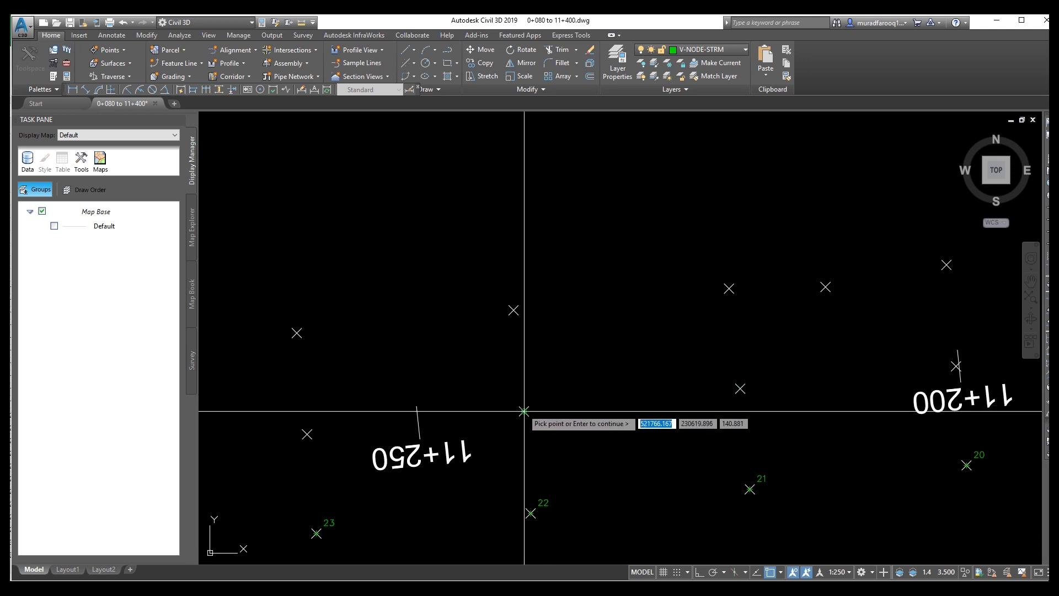
{"action": "mouse_move", "coordinate": [359, 431]}
{"action": "middle_mouse_down"}
{"action": "mouse_move", "coordinate": [701, 399]}
{"action": "mouse_move", "coordinate": [722, 377]}
{"action": "middle_mouse_up"}
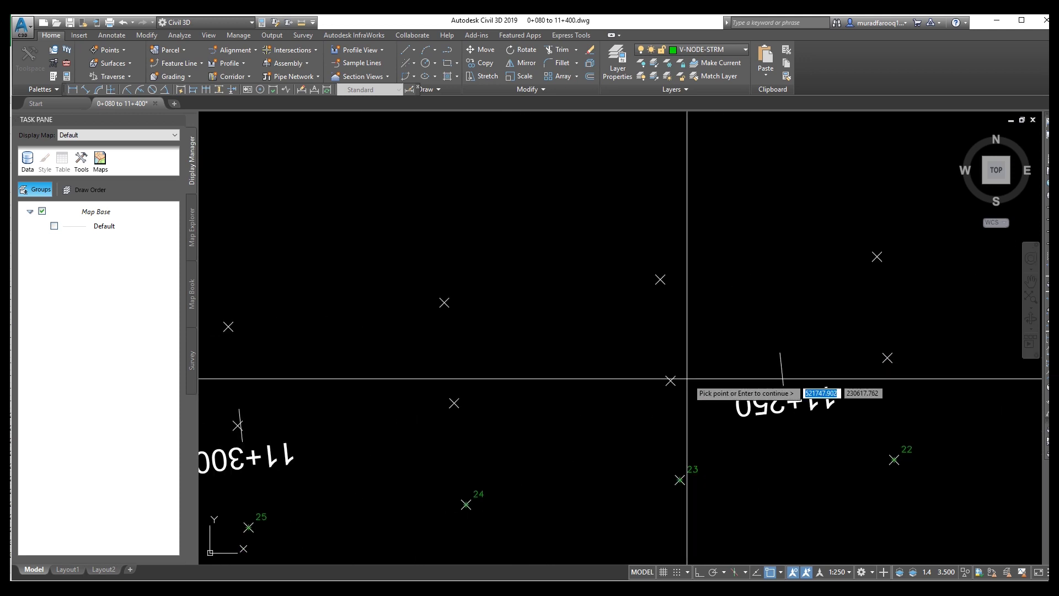
{"action": "mouse_move", "coordinate": [425, 403]}
{"action": "middle_mouse_down"}
{"action": "mouse_move", "coordinate": [922, 372]}
{"action": "mouse_move", "coordinate": [936, 356]}
{"action": "middle_mouse_up"}
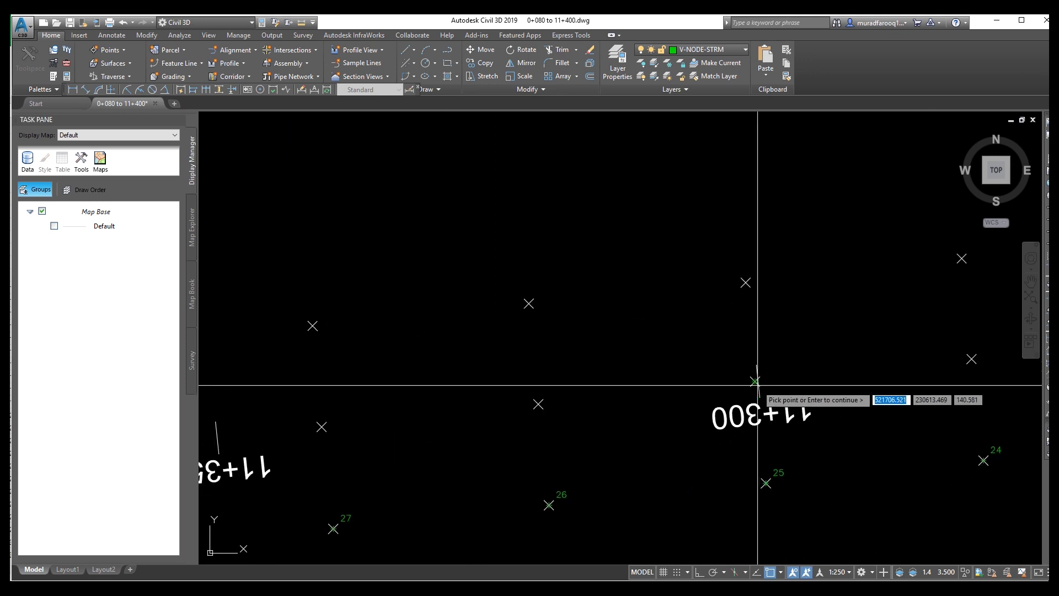
{"action": "middle_click_drag", "start_coordinate": [448, 393], "coordinate": [870, 323]}
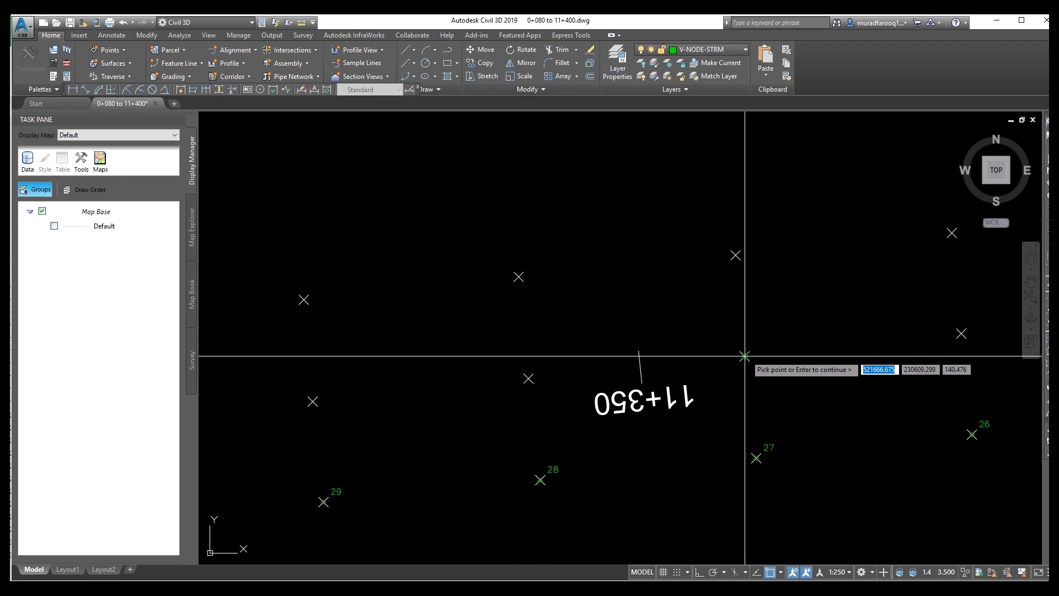
{"action": "mouse_move", "coordinate": [444, 368]}
{"action": "middle_mouse_down"}
{"action": "mouse_move", "coordinate": [844, 273]}
{"action": "mouse_move", "coordinate": [907, 246]}
{"action": "middle_mouse_up"}
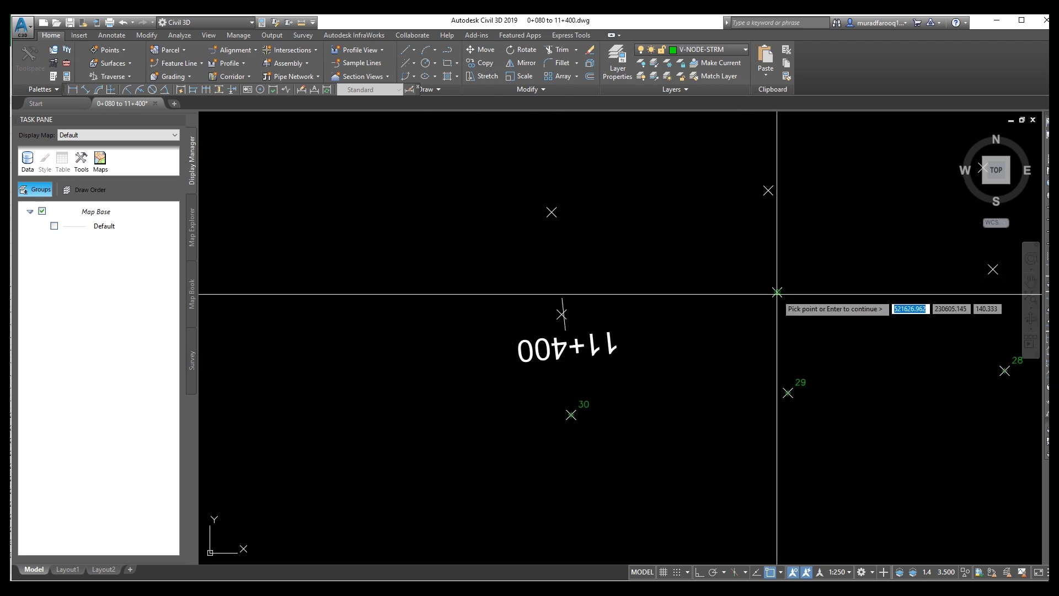
{"action": "left_click", "coordinate": [562, 314]}
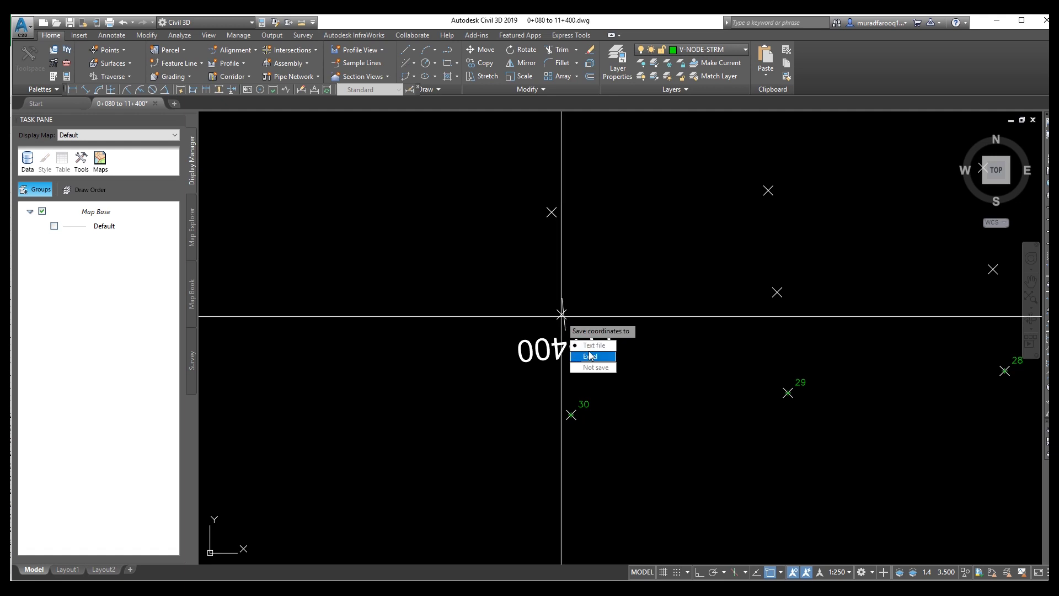
{"action": "left_click", "coordinate": [590, 357]}
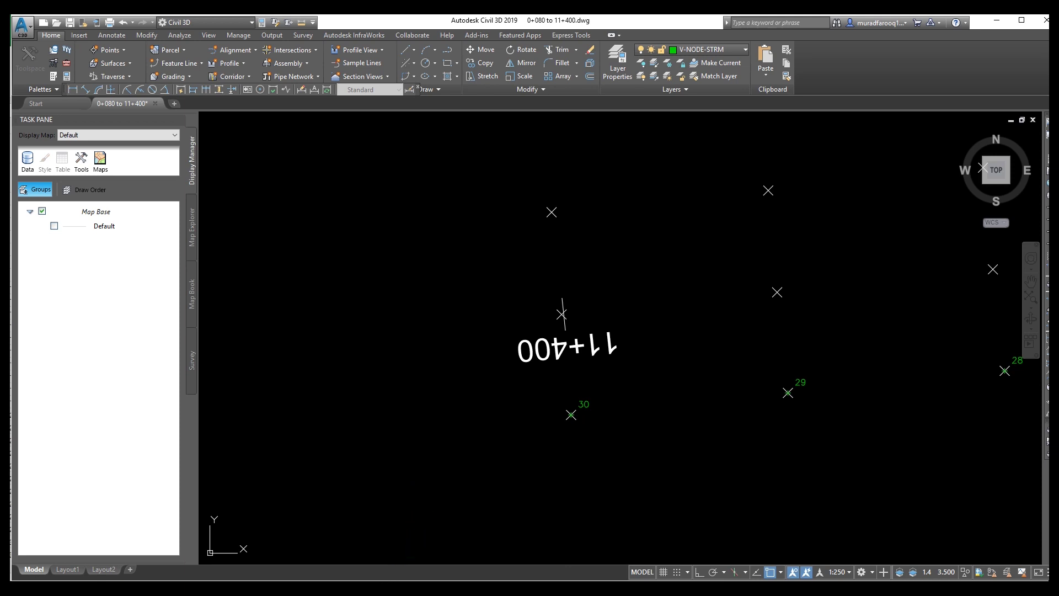
Step: Check the point numbering along the middle row from chainage 11+400 back to 10+820
{"action": "mouse_move", "coordinate": [371, 588]}
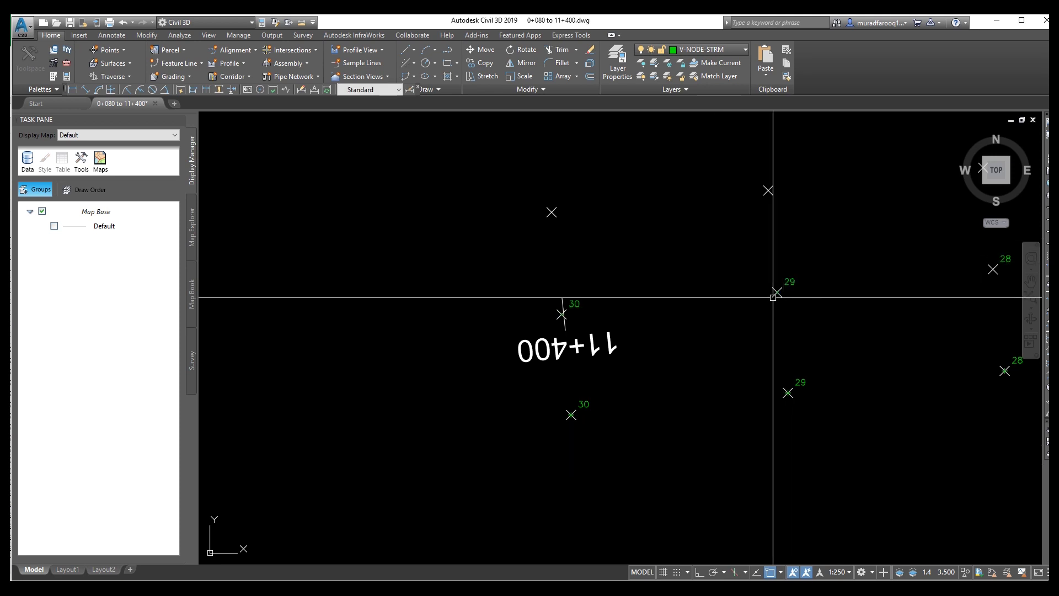
{"action": "middle_click_drag", "start_coordinate": [782, 297], "coordinate": [545, 327]}
{"action": "middle_click_drag", "start_coordinate": [796, 320], "coordinate": [208, 373]}
{"action": "scroll", "coordinate": [822, 372], "scroll_direction": "down", "scroll_amount": 4}
{"action": "middle_click_drag", "start_coordinate": [823, 371], "coordinate": [210, 381]}
{"action": "middle_click_drag", "start_coordinate": [832, 371], "coordinate": [331, 375]}
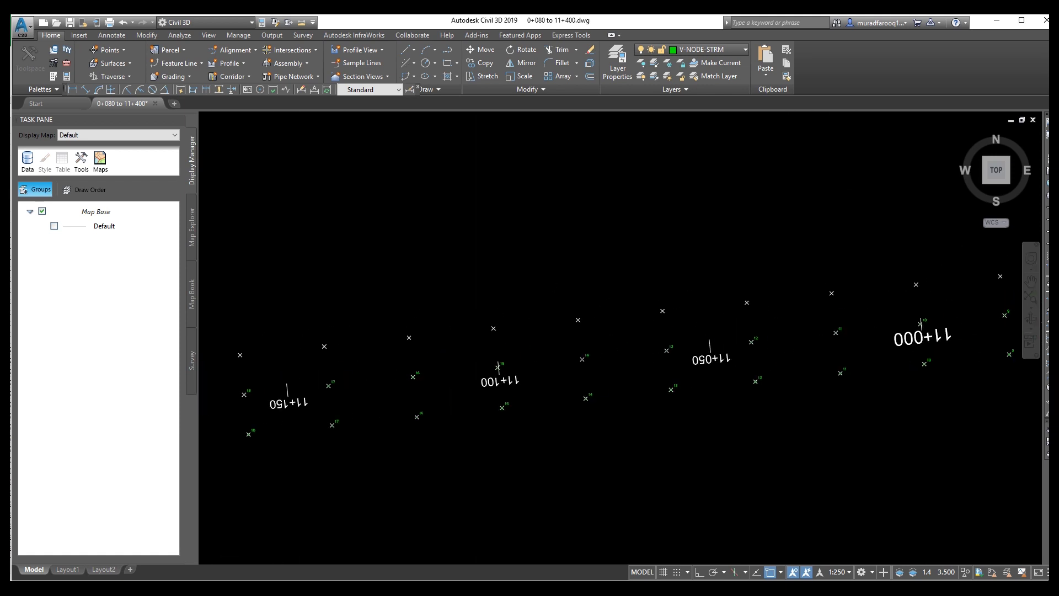
{"action": "scroll", "coordinate": [882, 348], "scroll_direction": "up", "scroll_amount": 6}
{"action": "middle_click_drag", "start_coordinate": [882, 348], "coordinate": [458, 387]}
{"action": "scroll", "coordinate": [833, 350], "scroll_direction": "down", "scroll_amount": 5}
{"action": "middle_click_drag", "start_coordinate": [833, 350], "coordinate": [249, 375]}
{"action": "scroll", "coordinate": [664, 371], "scroll_direction": "down", "scroll_amount": 2}
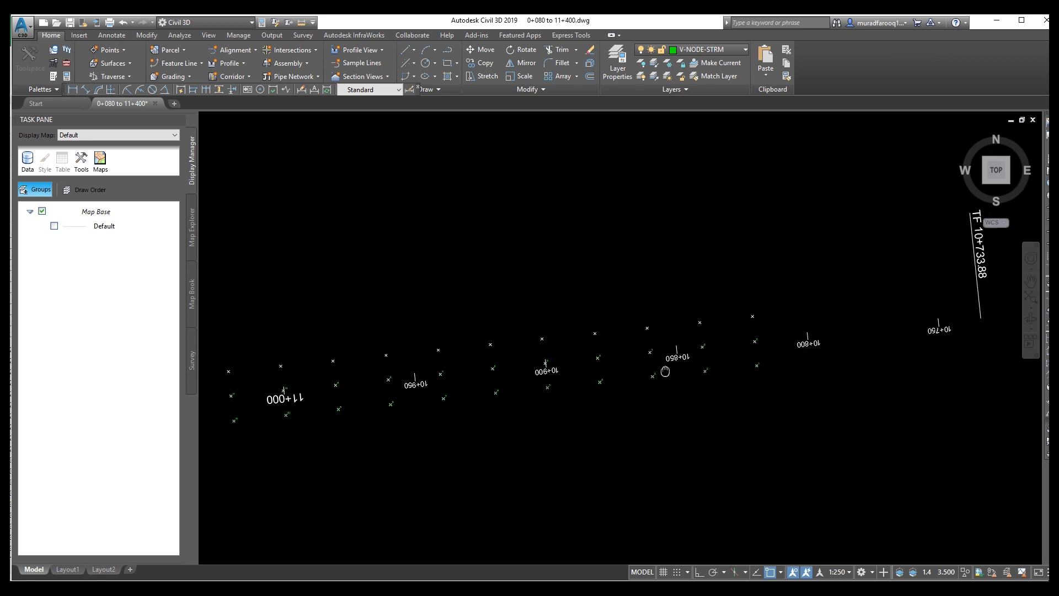
{"action": "scroll", "coordinate": [763, 355], "scroll_direction": "up", "scroll_amount": 2}
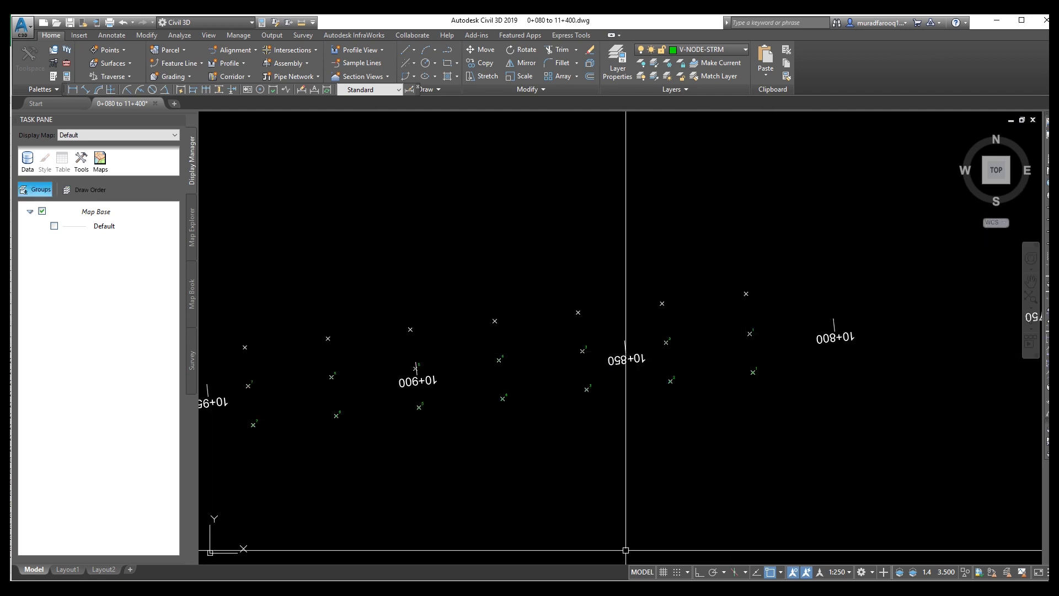
Step: In Excel, copy Z values D2:D31 from the 0+080 to 11+400&COORN (1) sheet and paste them as values into Sheet2's C/L OBS column from F3
{"action": "left_click", "coordinate": [363, 561]}
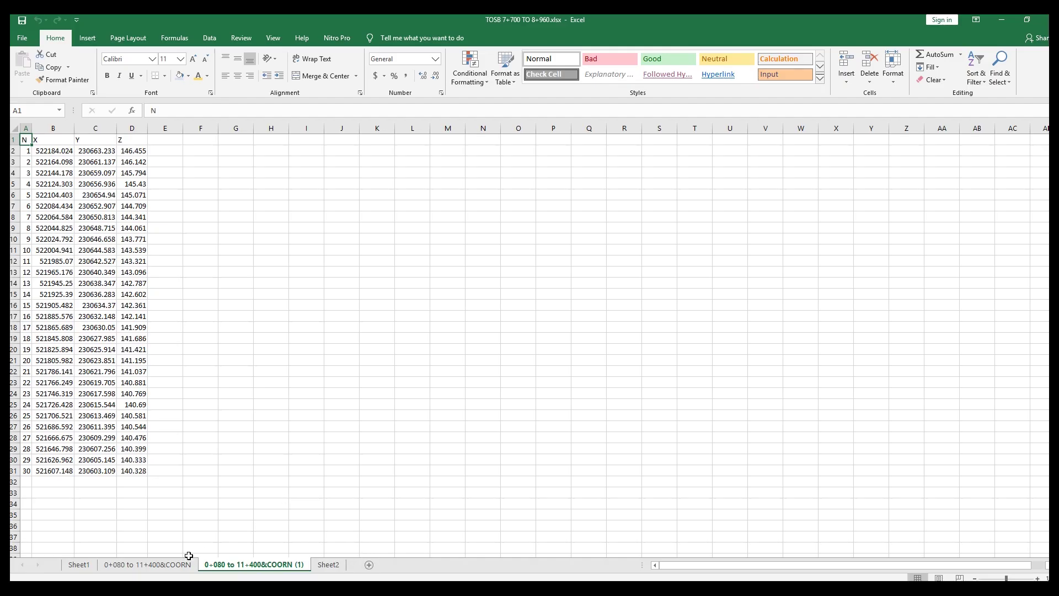
{"action": "left_click", "coordinate": [115, 565]}
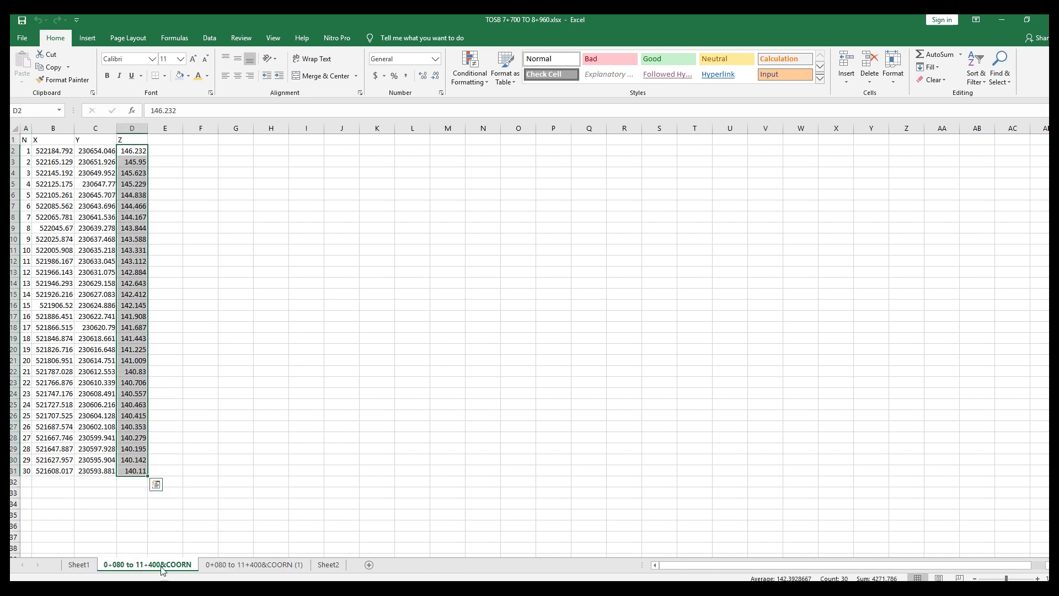
{"action": "left_click", "coordinate": [236, 567]}
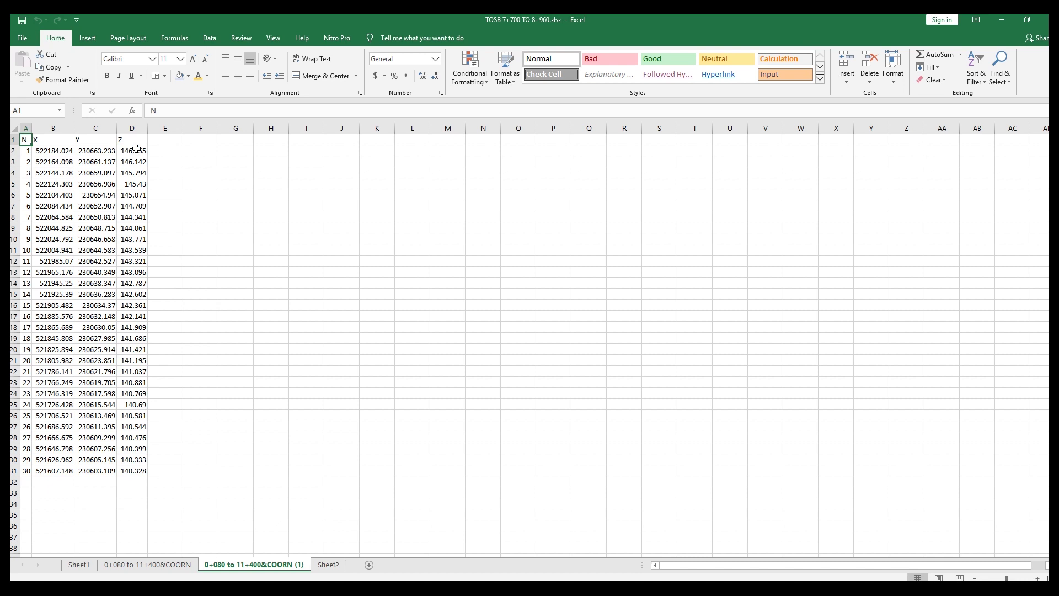
{"action": "left_click_drag", "start_coordinate": [137, 150], "coordinate": [130, 472]}
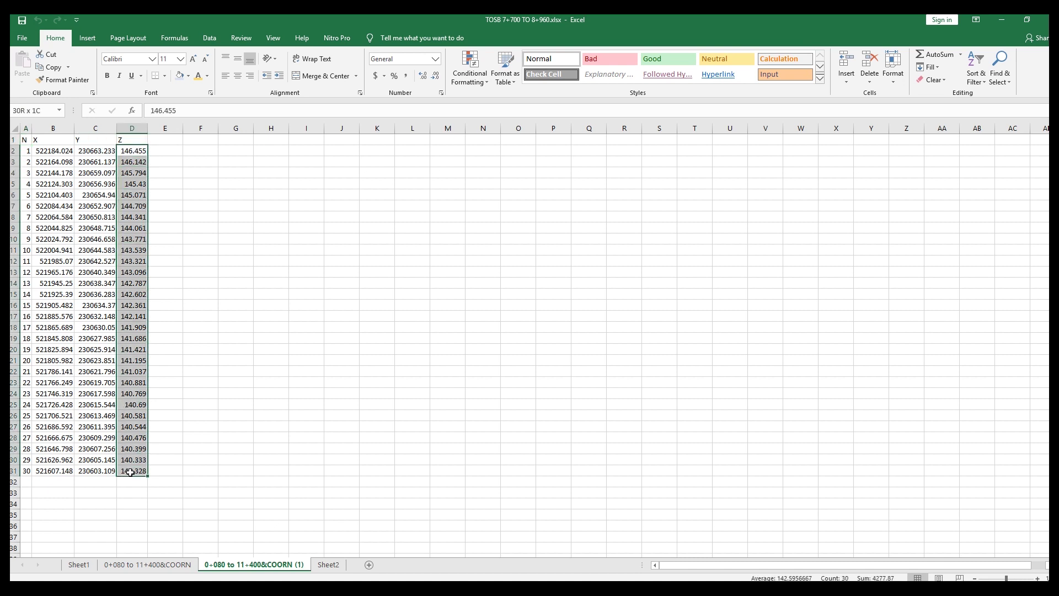
{"action": "key", "text": "ctrl+c"}
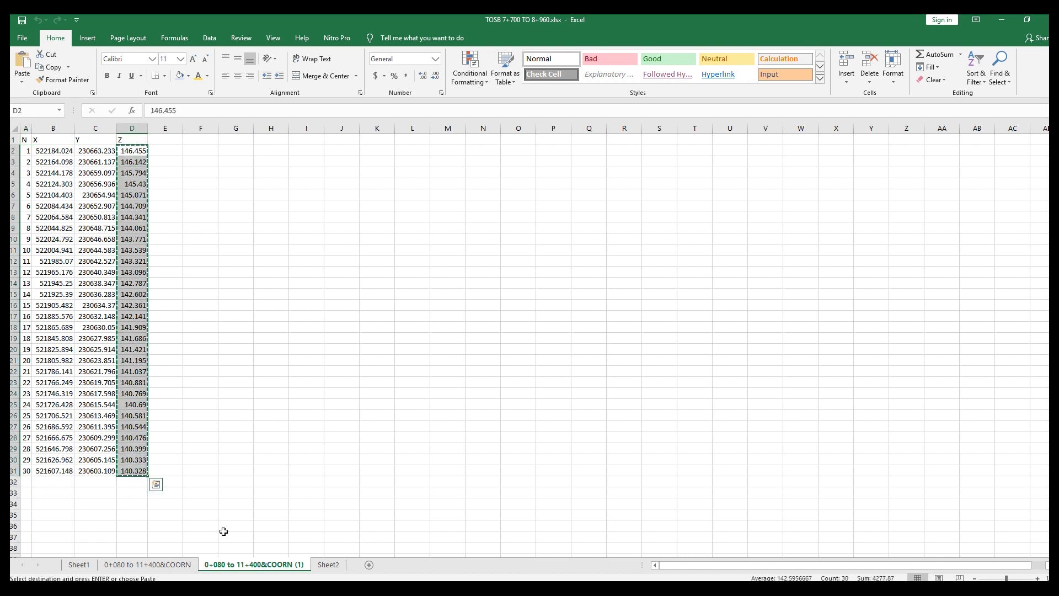
{"action": "left_click", "coordinate": [327, 566]}
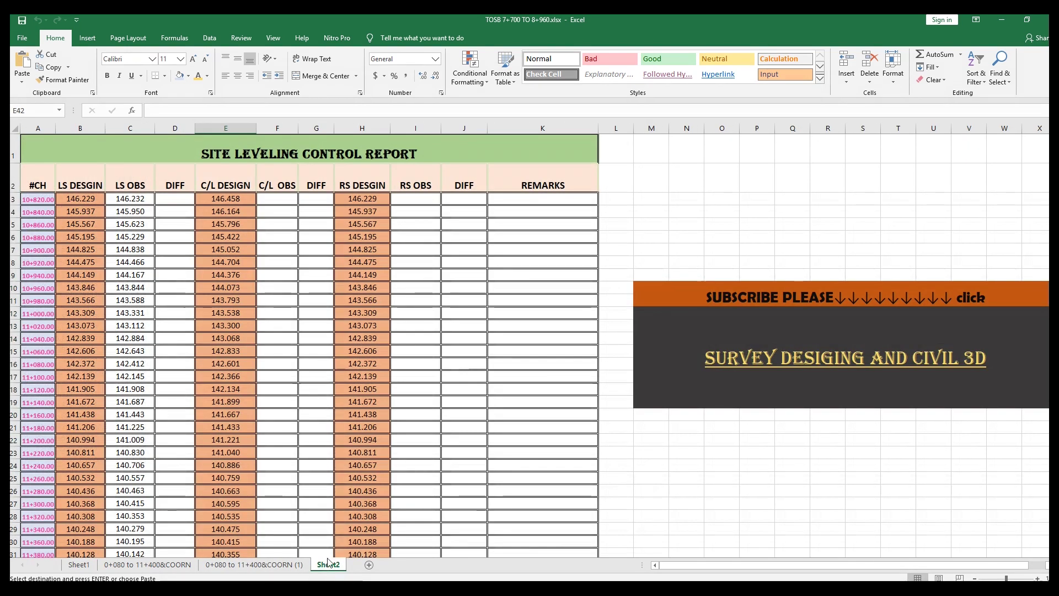
{"action": "right_click", "coordinate": [279, 202]}
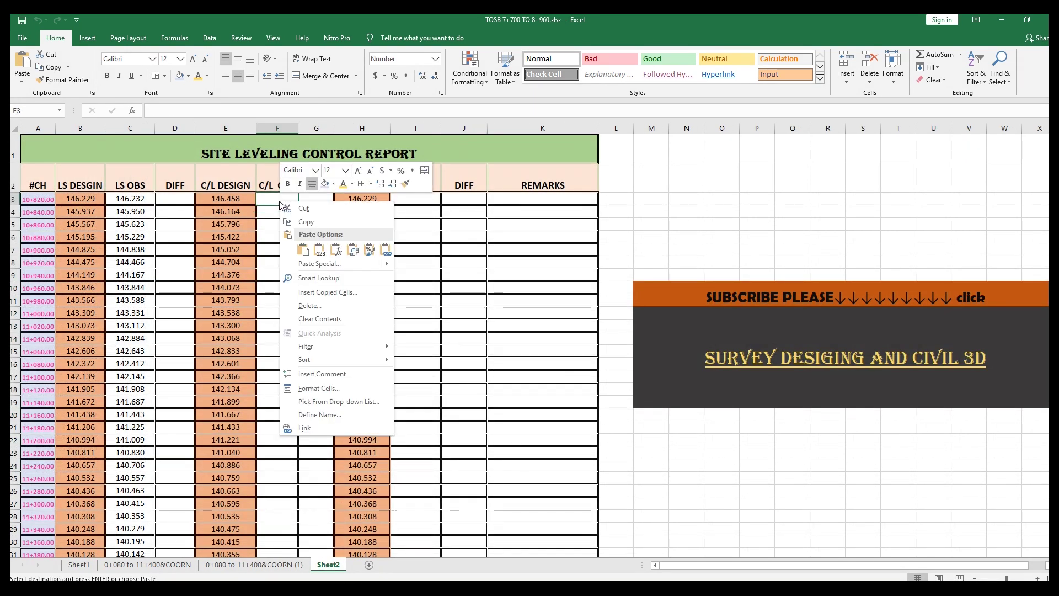
{"action": "left_click", "coordinate": [322, 250]}
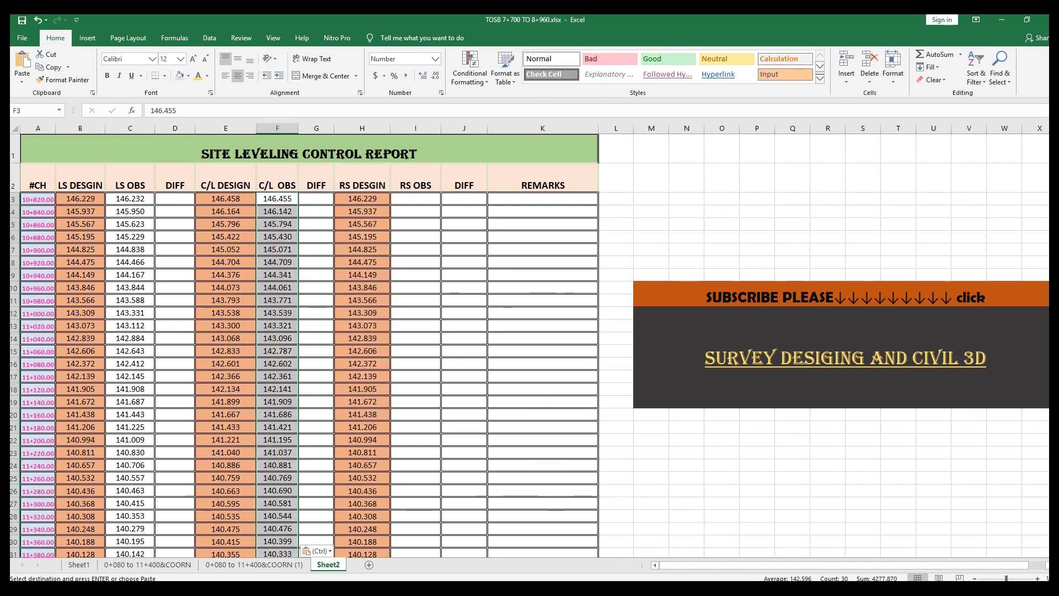
Step: In Civil 3D, rerun COORNP in Pick mode and pick the upper-row survey points in order from chainage 10+820 to about 11+300
{"action": "left_click", "coordinate": [508, 546]}
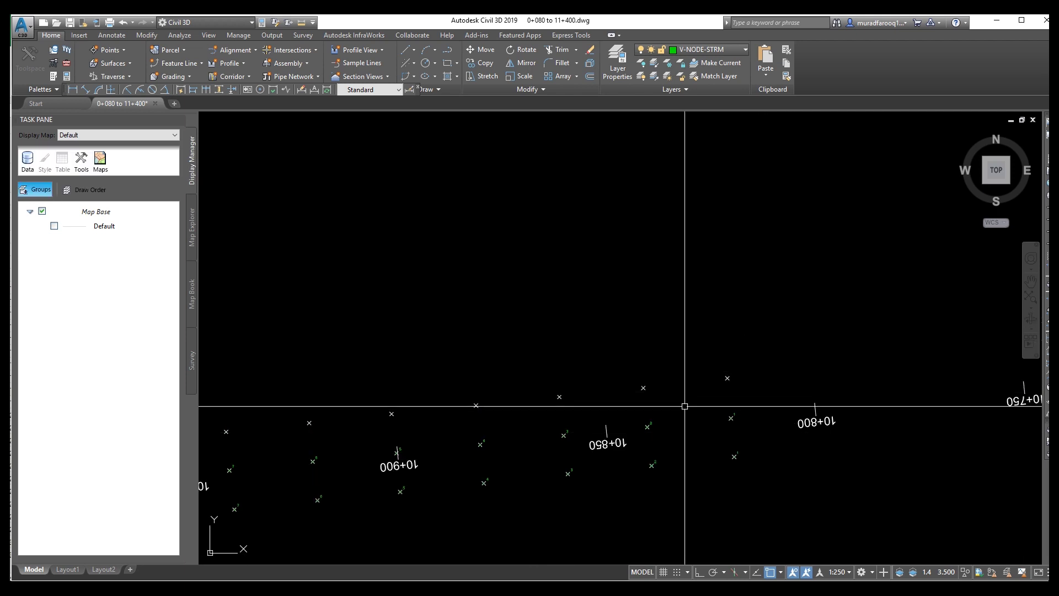
{"action": "key", "text": "Return"}
{"action": "key", "text": "Return"}
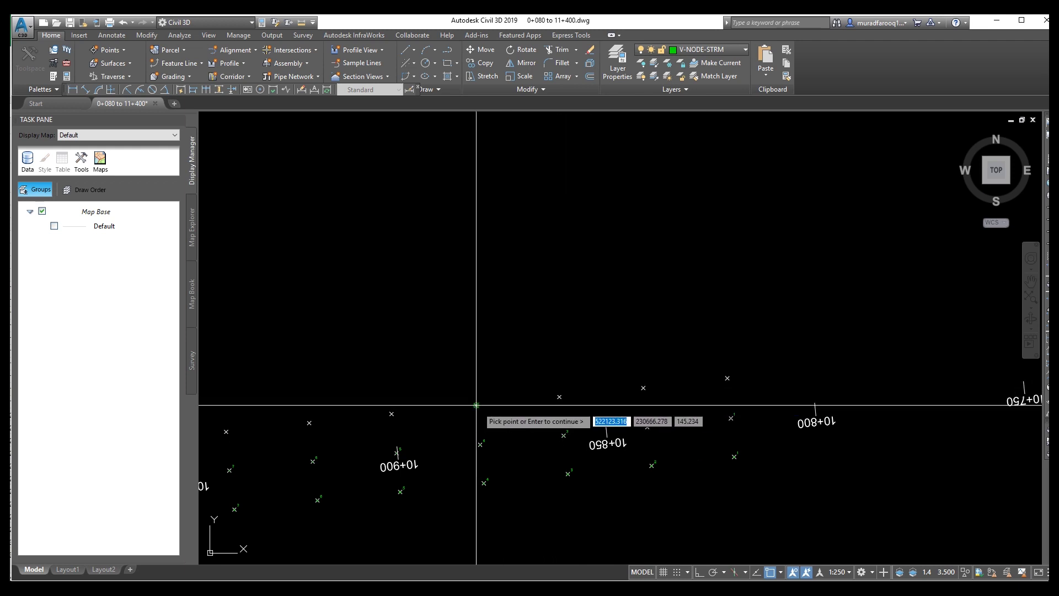
{"action": "mouse_move", "coordinate": [334, 410]}
{"action": "middle_mouse_down"}
{"action": "mouse_move", "coordinate": [628, 331]}
{"action": "mouse_move", "coordinate": [700, 324]}
{"action": "middle_mouse_up"}
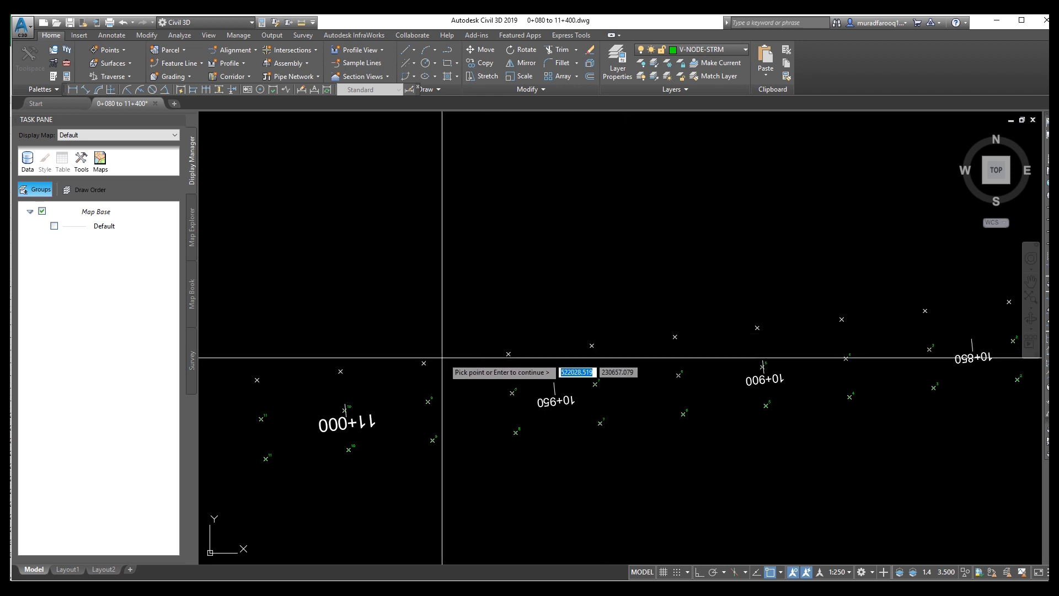
{"action": "middle_click_drag", "start_coordinate": [354, 354], "coordinate": [636, 288]}
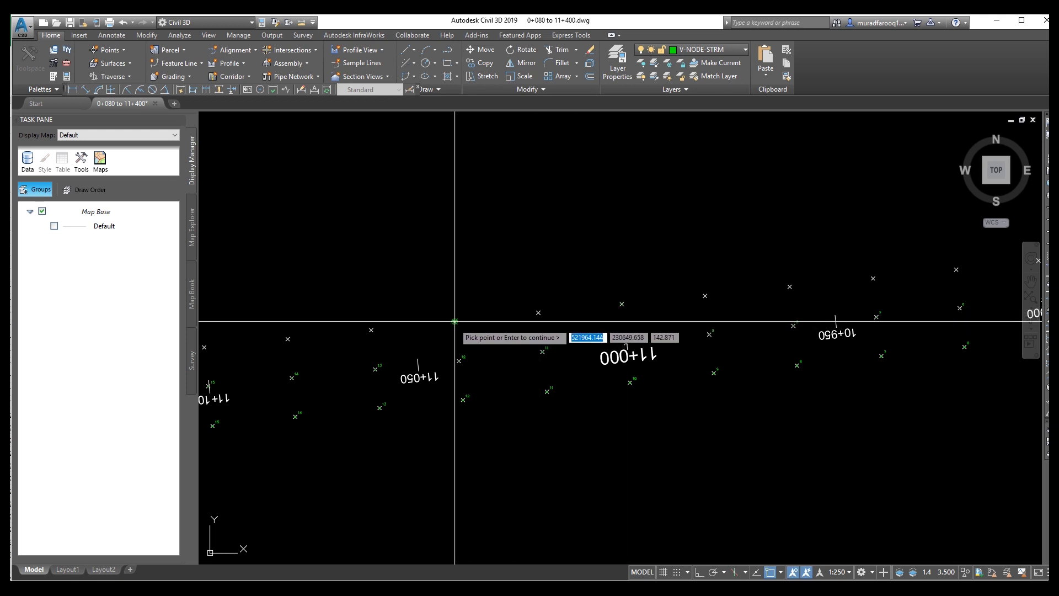
{"action": "middle_click_drag", "start_coordinate": [296, 337], "coordinate": [595, 286]}
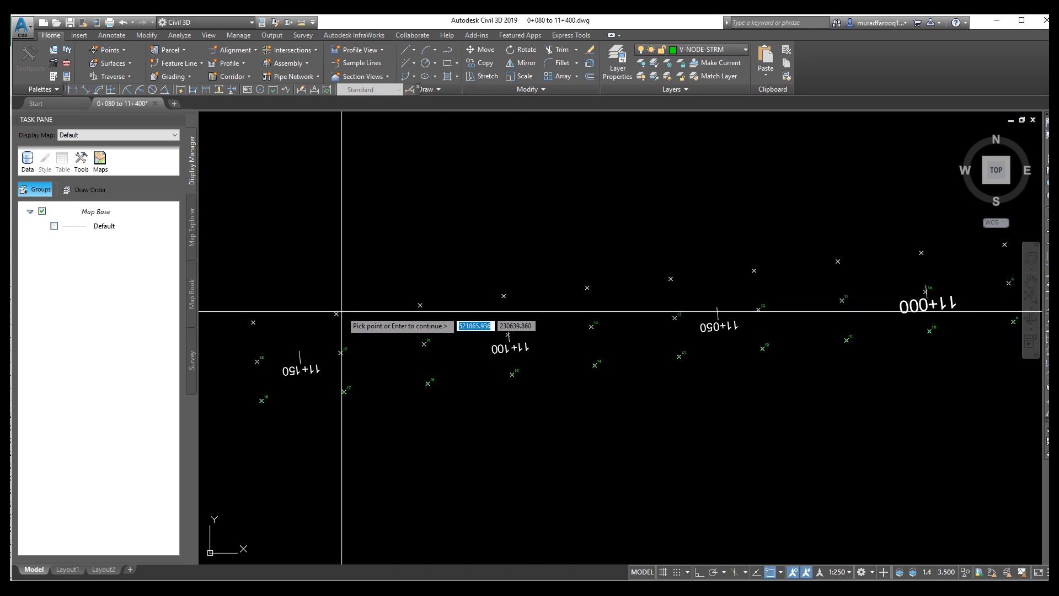
{"action": "mouse_move", "coordinate": [307, 296]}
{"action": "middle_mouse_down"}
{"action": "mouse_move", "coordinate": [482, 279]}
{"action": "mouse_move", "coordinate": [581, 307]}
{"action": "middle_mouse_up"}
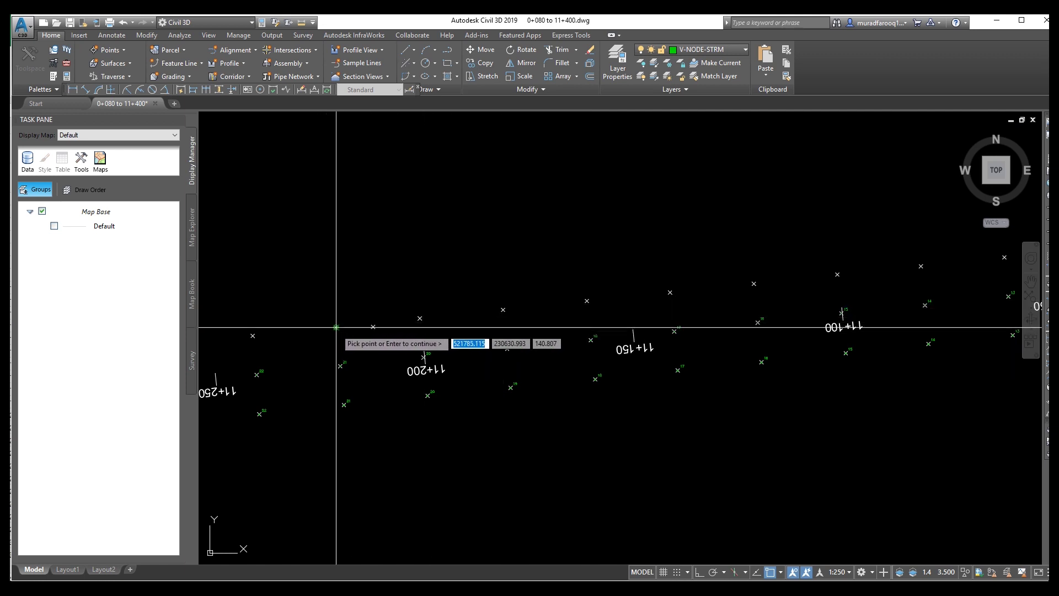
{"action": "mouse_move", "coordinate": [331, 318]}
{"action": "middle_mouse_down"}
{"action": "mouse_move", "coordinate": [548, 256]}
{"action": "mouse_move", "coordinate": [627, 246]}
{"action": "middle_mouse_up"}
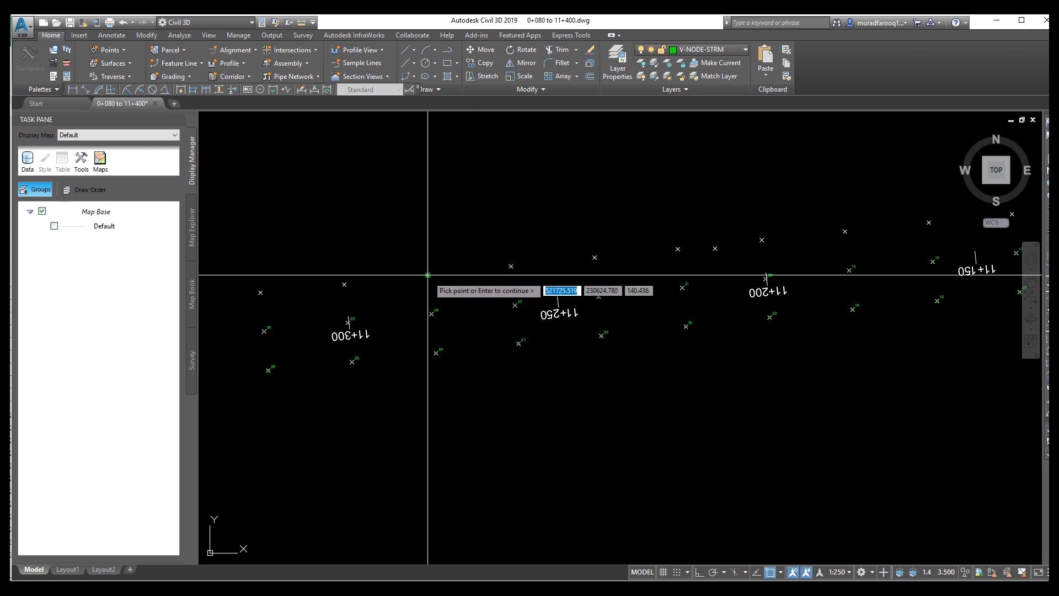
Step: Pick the upper-row point at chainage 11+320, number the points from 1 in increments of 1 and save the coordinates to Excel
{"action": "left_click", "coordinate": [260, 292]}
{"action": "type", "text": "1"}
{"action": "key", "text": "Return"}
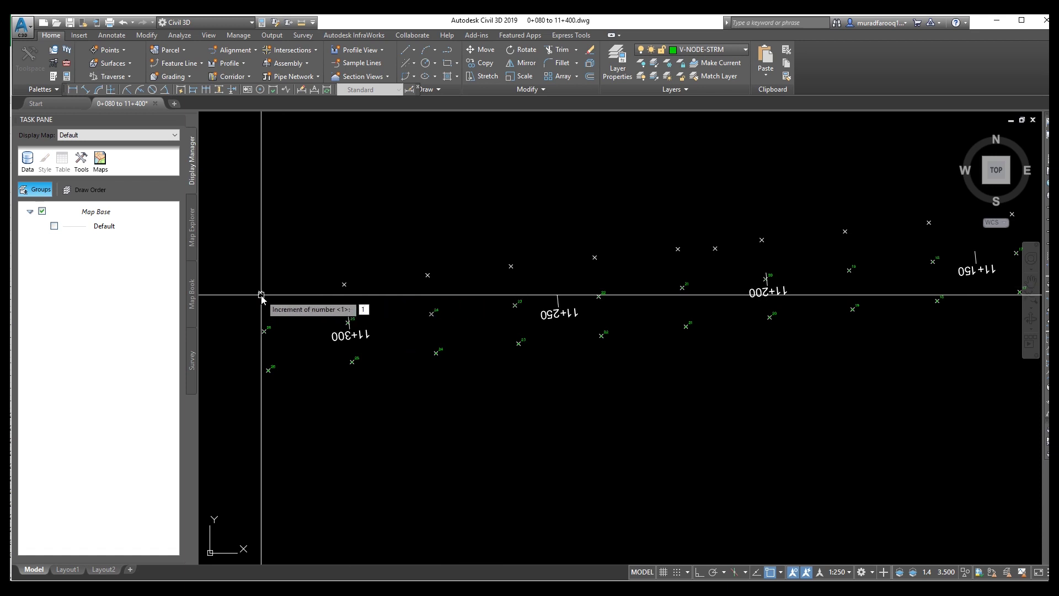
{"action": "key", "text": "Return"}
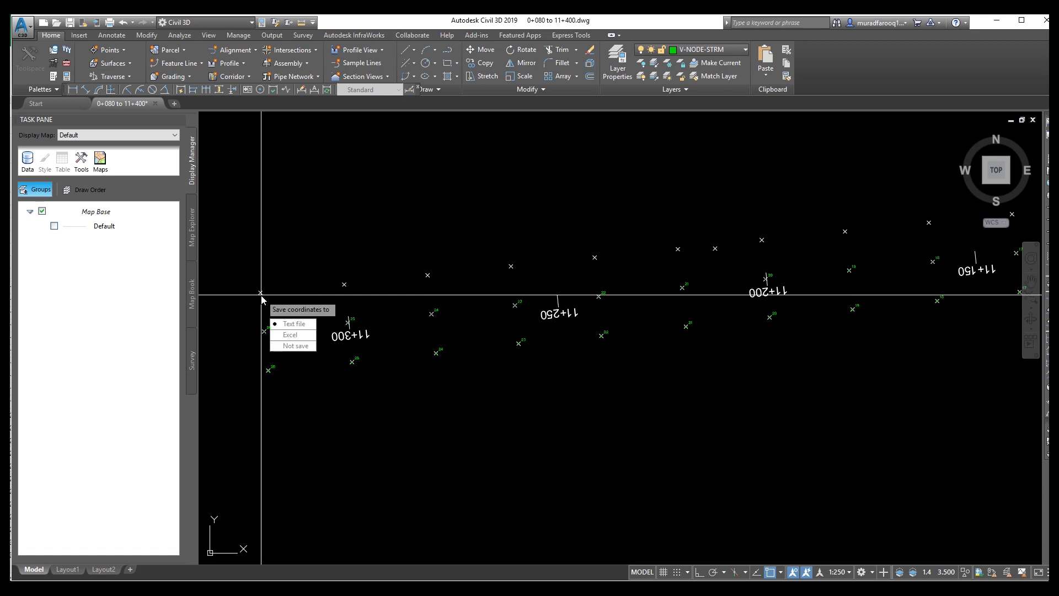
{"action": "left_click", "coordinate": [291, 335]}
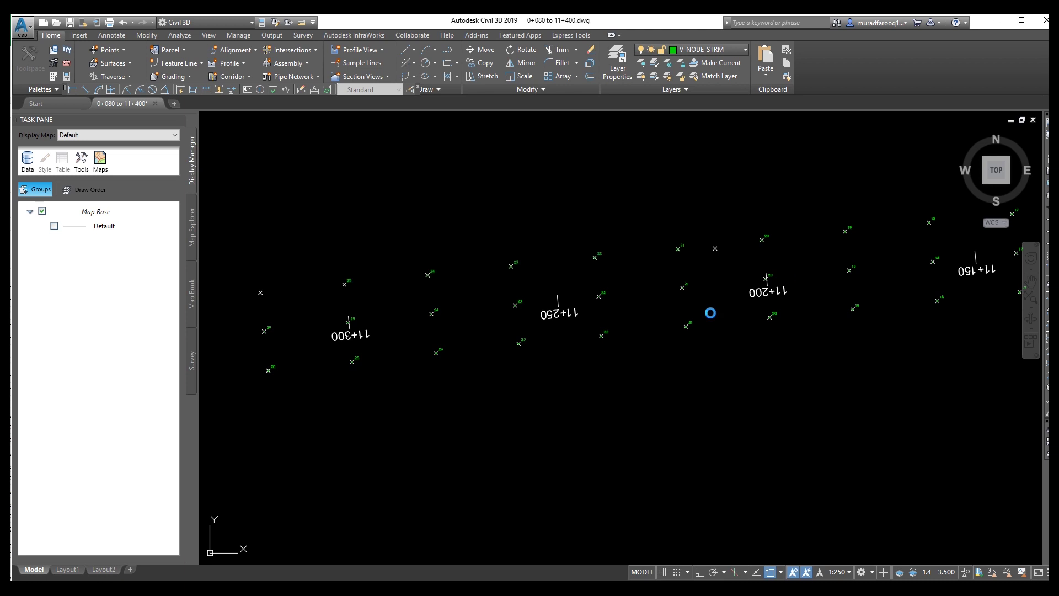
Step: Run COORNP again in Pick mode and pick the four remaining upper-row points from chainage 11+340 to 11+400
{"action": "scroll", "coordinate": [279, 291], "scroll_direction": "up", "scroll_amount": 4}
{"action": "middle_click_drag", "start_coordinate": [272, 291], "coordinate": [482, 307]}
{"action": "scroll", "coordinate": [407, 300], "scroll_direction": "down", "scroll_amount": 2}
{"action": "middle_click_drag", "start_coordinate": [406, 300], "coordinate": [498, 300]}
{"action": "mouse_move", "coordinate": [399, 305]}
{"action": "middle_mouse_down"}
{"action": "mouse_move", "coordinate": [662, 298]}
{"action": "mouse_move", "coordinate": [607, 311]}
{"action": "middle_mouse_up"}
{"action": "scroll", "coordinate": [617, 298], "scroll_direction": "down", "scroll_amount": 3}
{"action": "scroll", "coordinate": [617, 308], "scroll_direction": "up", "scroll_amount": 2}
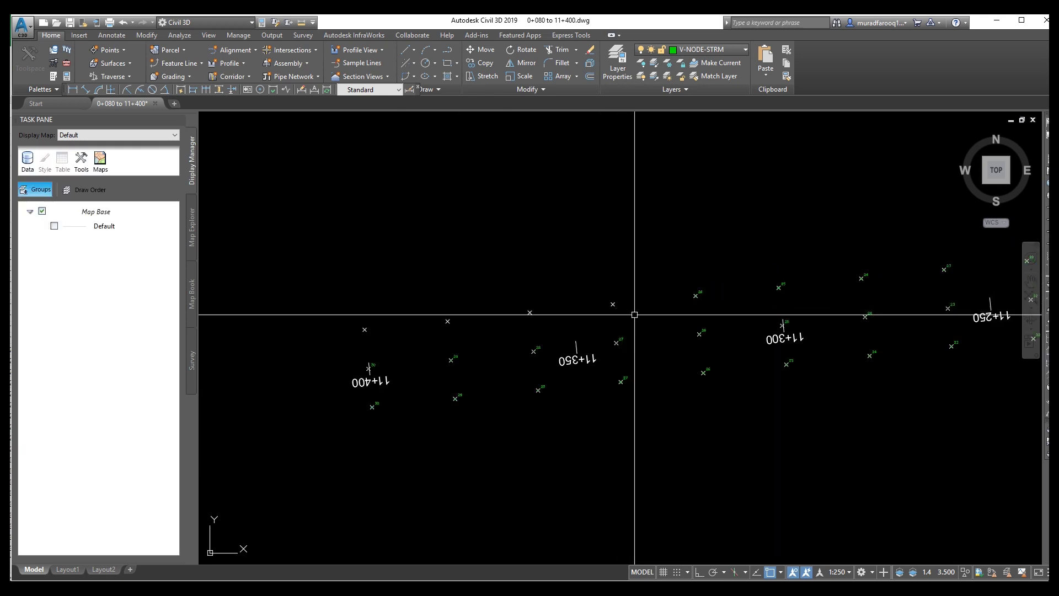
{"action": "key", "text": "Return"}
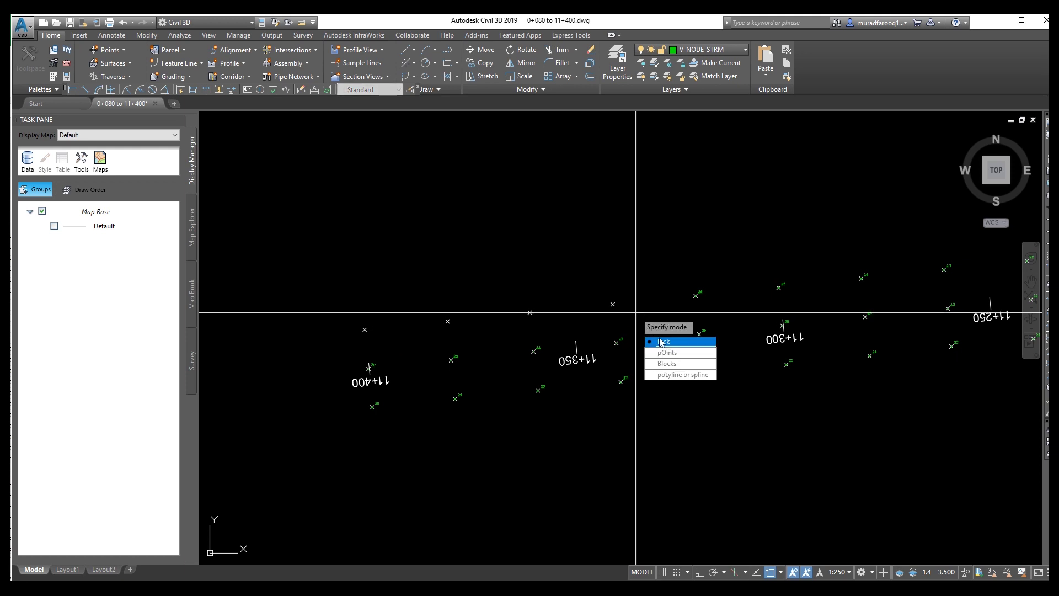
{"action": "left_click", "coordinate": [661, 342]}
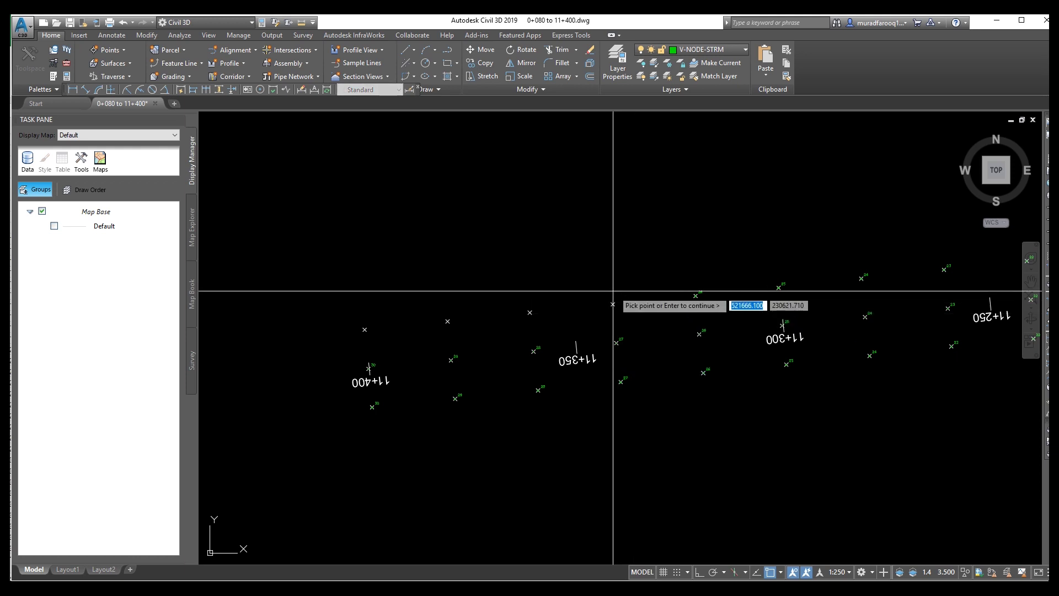
{"action": "left_click", "coordinate": [530, 312]}
{"action": "left_click", "coordinate": [448, 320]}
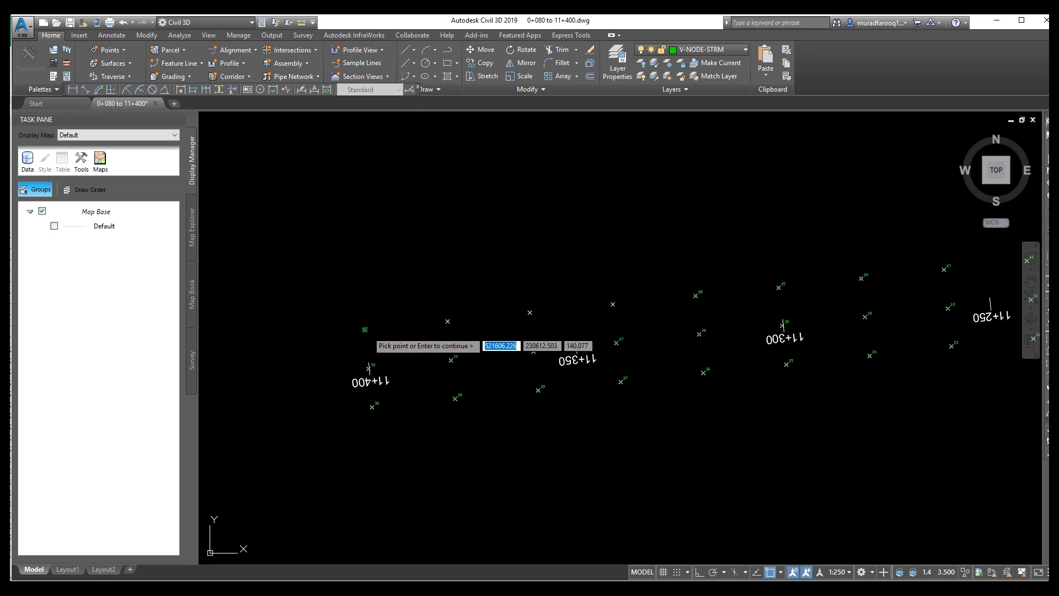
Step: Number the four picked points from 1 with an increment of 1 and save their coordinates to Excel
{"action": "key", "text": "Return"}
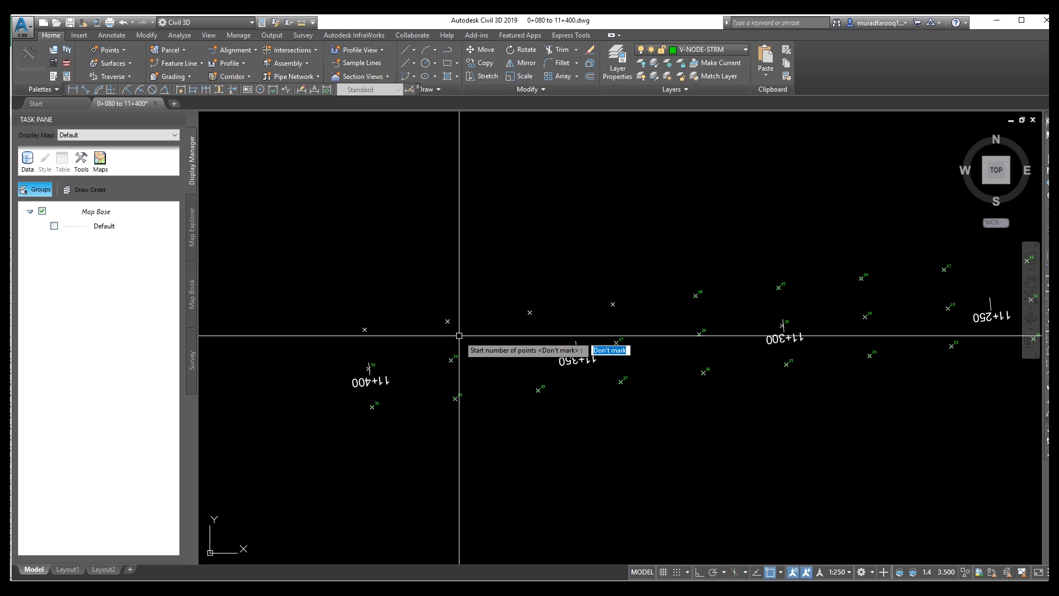
{"action": "type", "text": "1"}
{"action": "key", "text": "Return"}
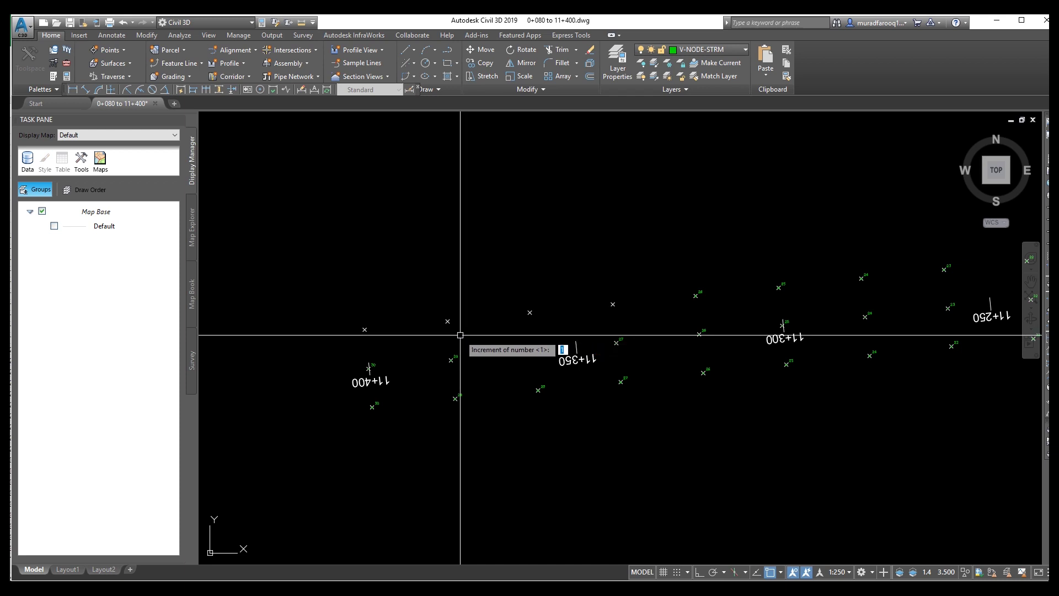
{"action": "type", "text": "1"}
{"action": "key", "text": "Return"}
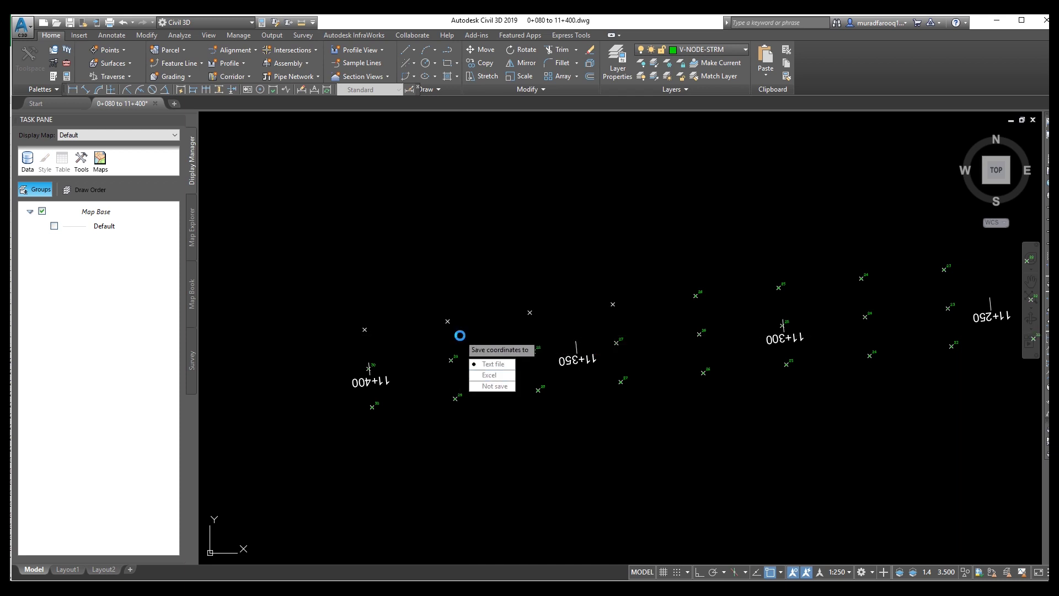
{"action": "left_click", "coordinate": [490, 375]}
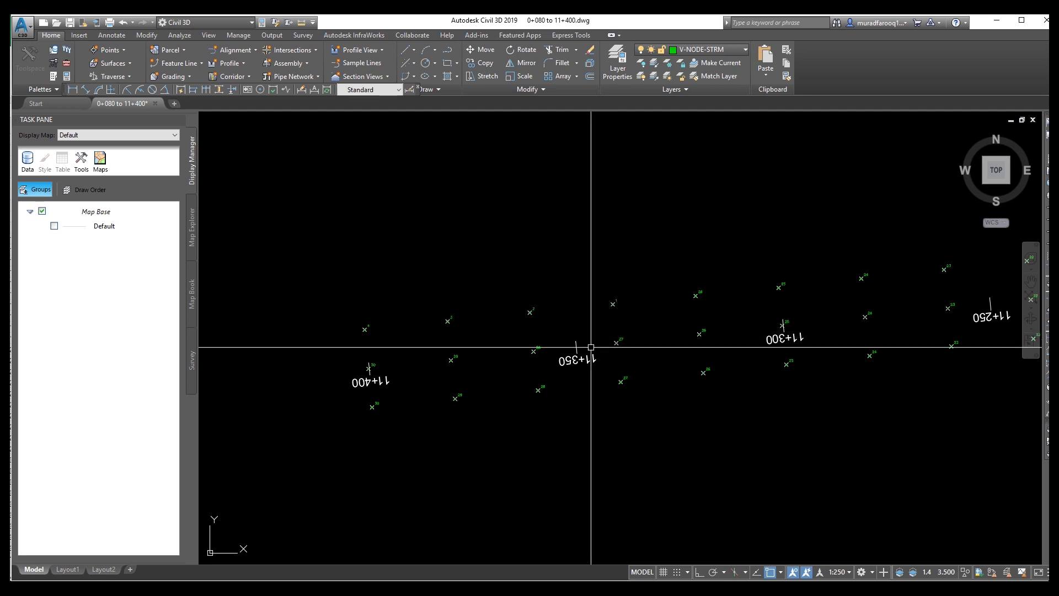
{"action": "scroll", "coordinate": [492, 333], "scroll_direction": "up", "scroll_amount": 2}
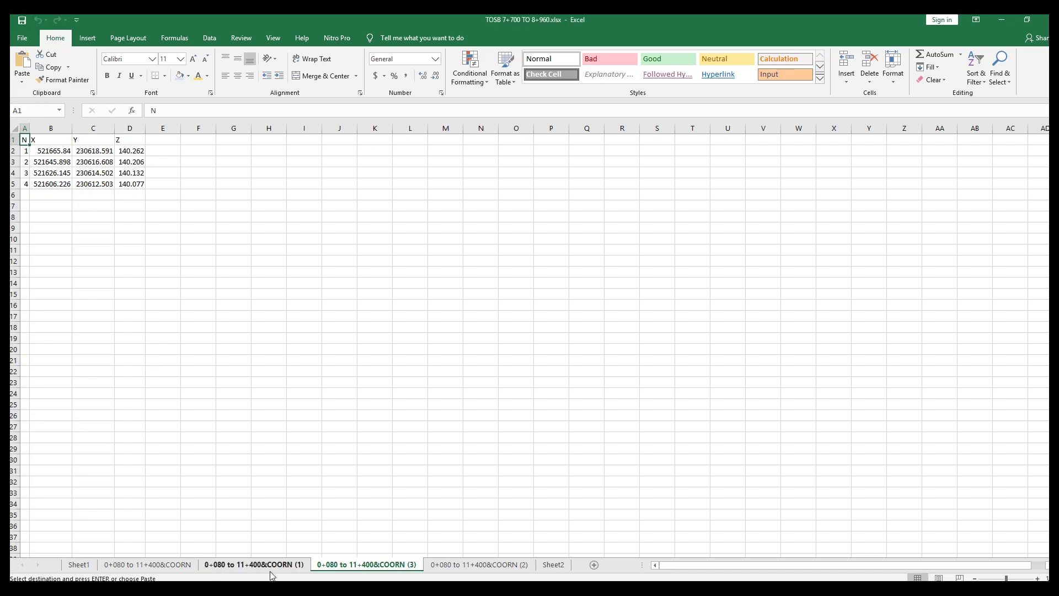
Step: In Excel, copy Z values D2:D27 from the 0+080 to 11+400&COORN (2) sheet and paste them as values into Sheet2's RS OBS column from I3
{"action": "left_click", "coordinate": [180, 565]}
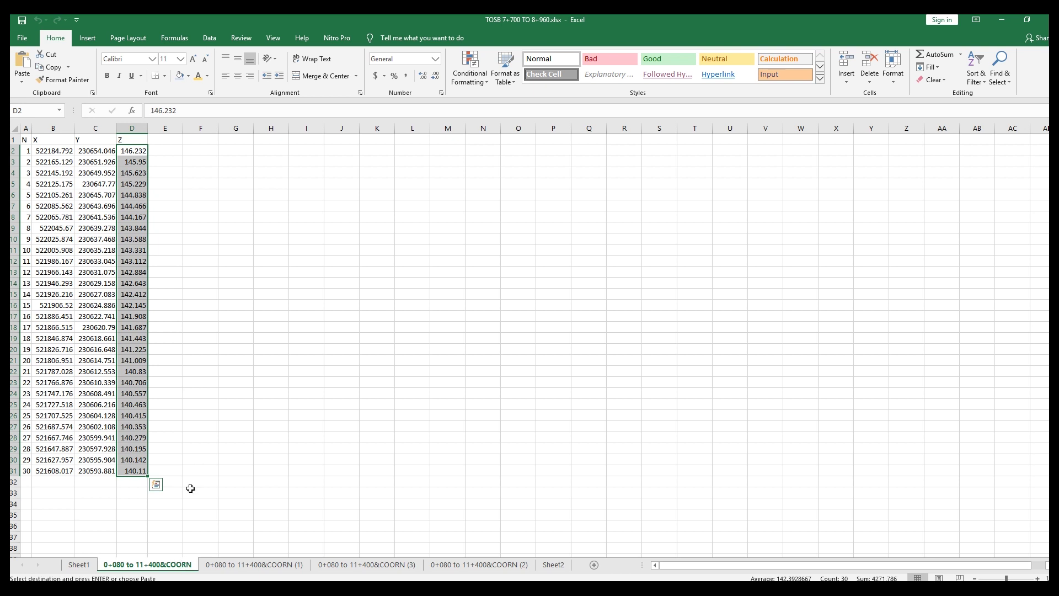
{"action": "left_click", "coordinate": [238, 566]}
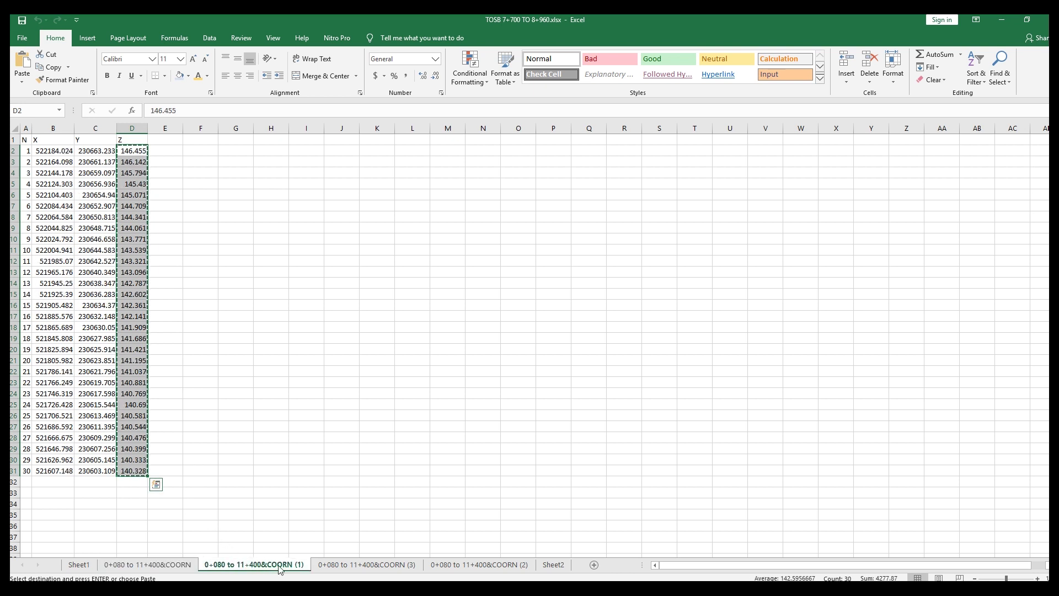
{"action": "left_click", "coordinate": [371, 568]}
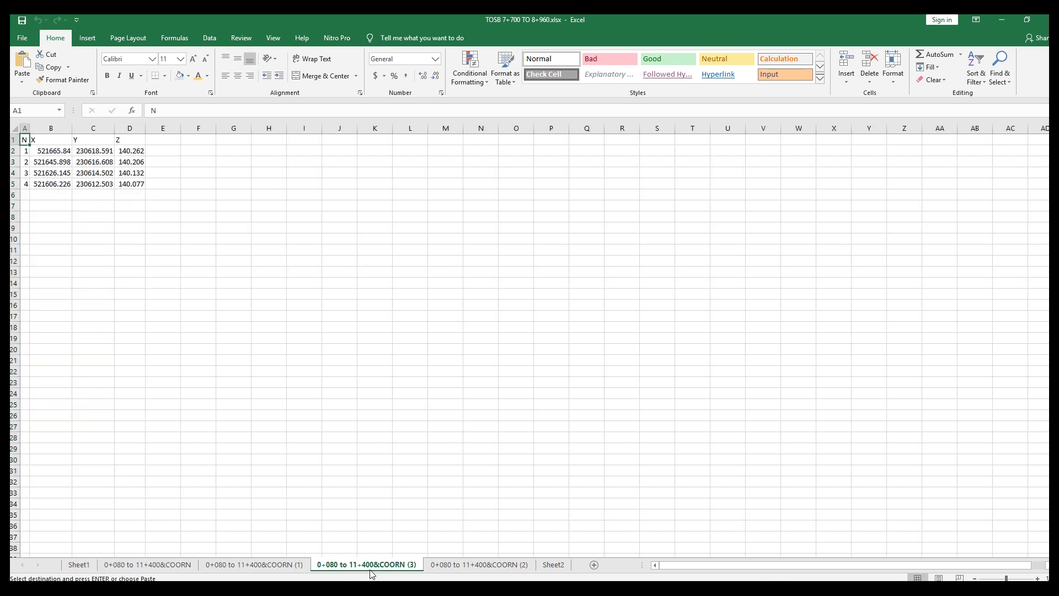
{"action": "left_click", "coordinate": [471, 566]}
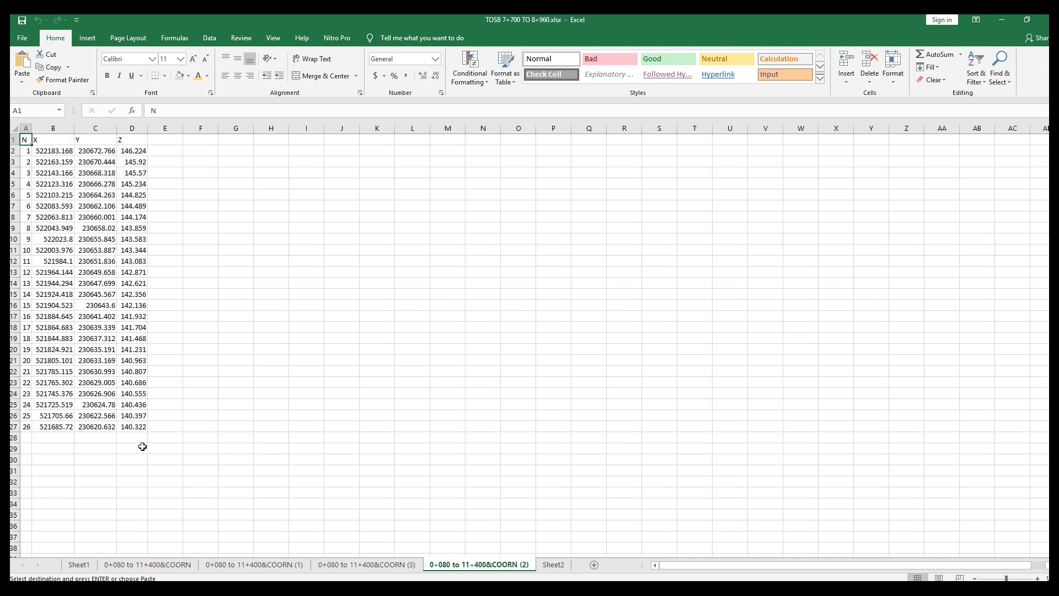
{"action": "left_click_drag", "start_coordinate": [134, 152], "coordinate": [143, 426]}
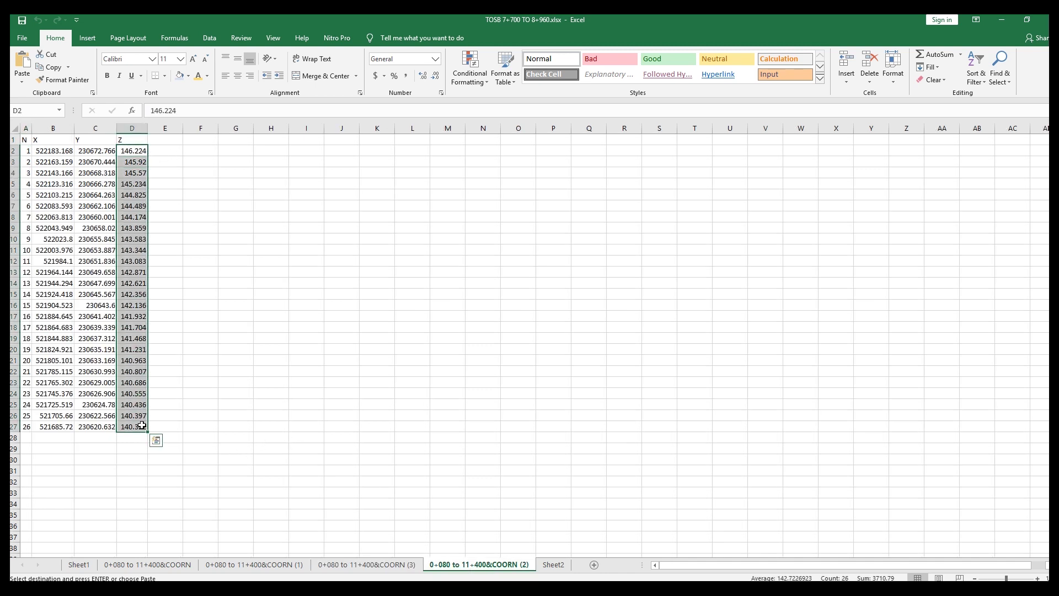
{"action": "left_click", "coordinate": [558, 568]}
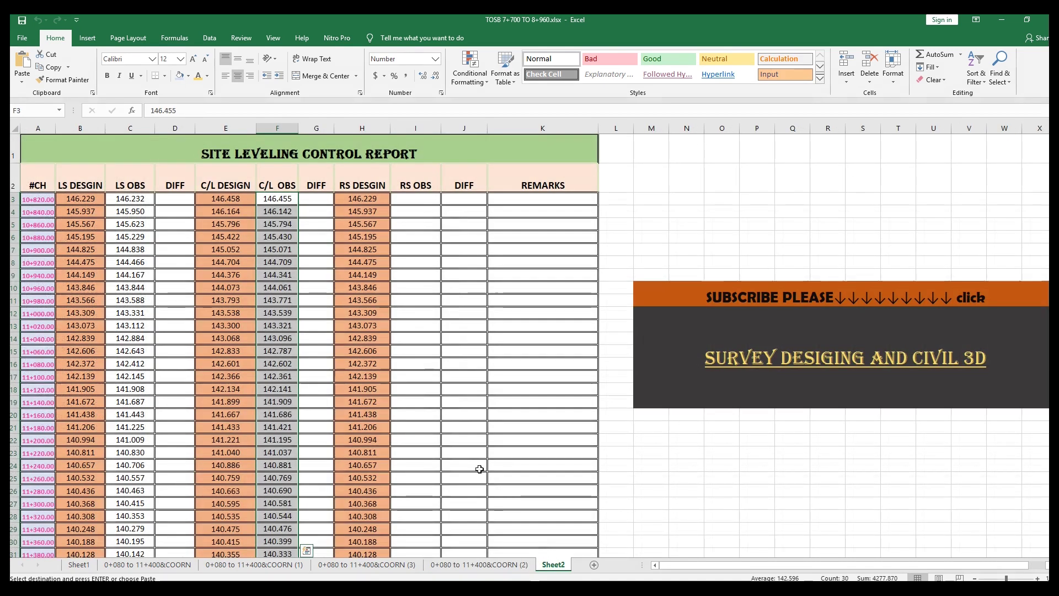
{"action": "left_click", "coordinate": [423, 201]}
{"action": "right_click", "coordinate": [423, 201]}
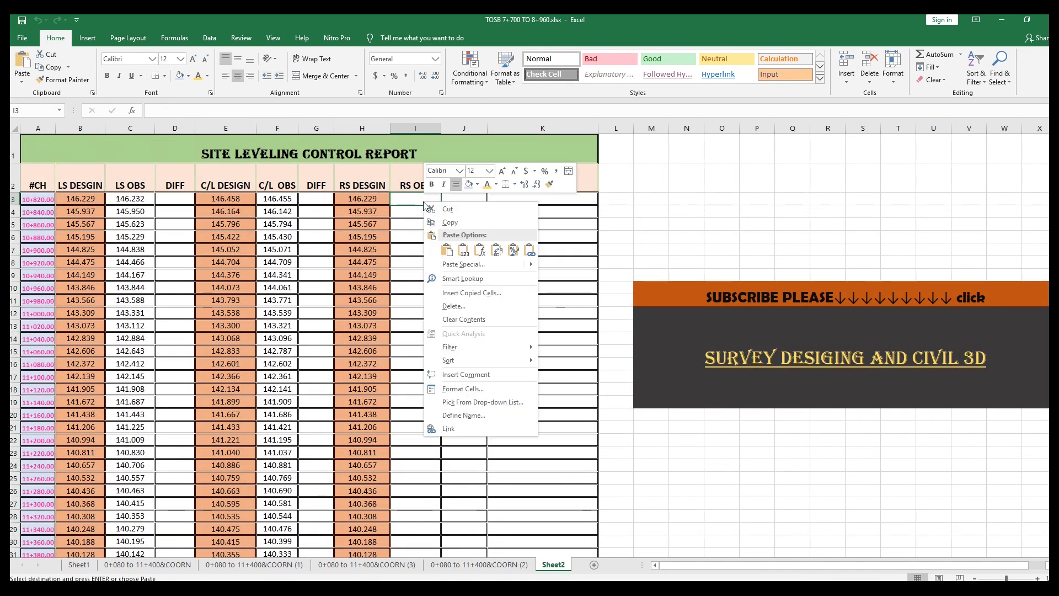
{"action": "left_click", "coordinate": [465, 255]}
Step: Copy Z values D2:D5 from the 0+080 to 11+400&COORN (3) sheet and paste them as values into Sheet2's RS OBS column from I29
{"action": "left_click", "coordinate": [406, 565]}
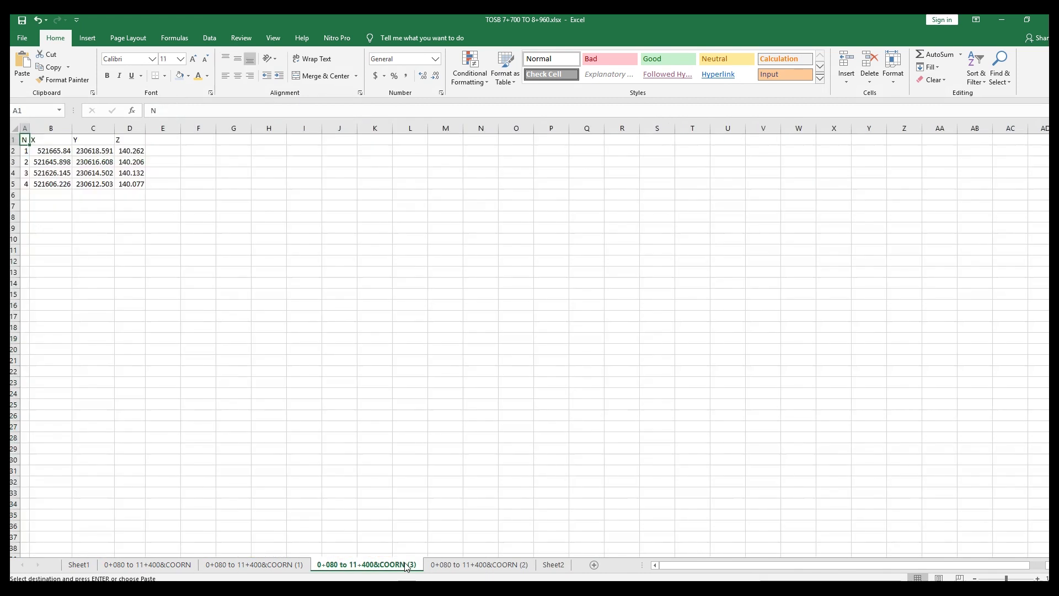
{"action": "left_click_drag", "start_coordinate": [138, 151], "coordinate": [137, 183]}
{"action": "key", "text": "ctrl+c"}
{"action": "key", "text": "Escape"}
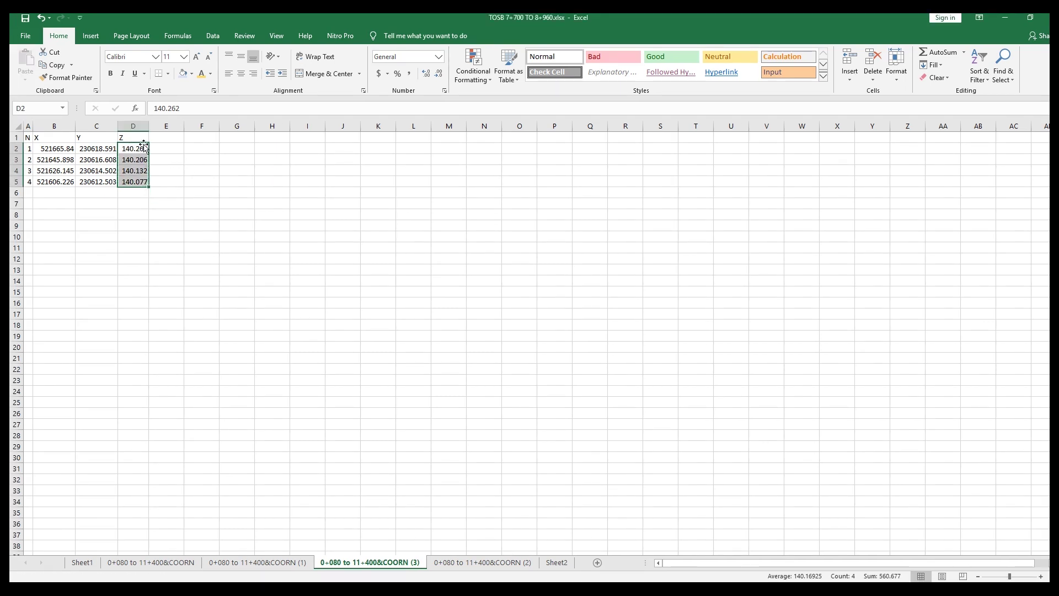
{"action": "key", "text": "ctrl+c"}
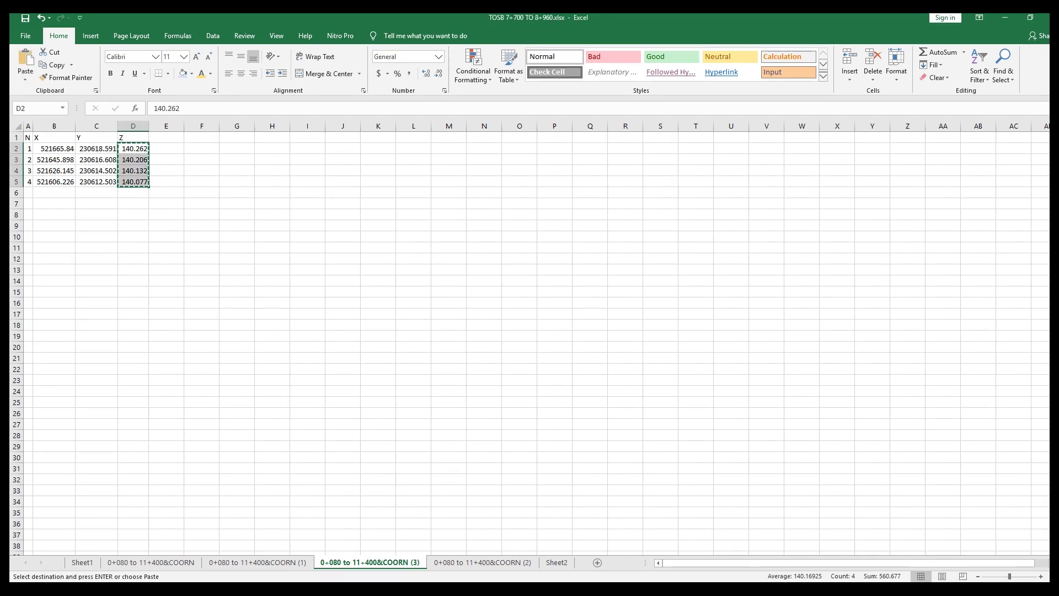
{"action": "left_click", "coordinate": [557, 562]}
{"action": "scroll", "coordinate": [433, 476], "scroll_direction": "down", "scroll_amount": 2}
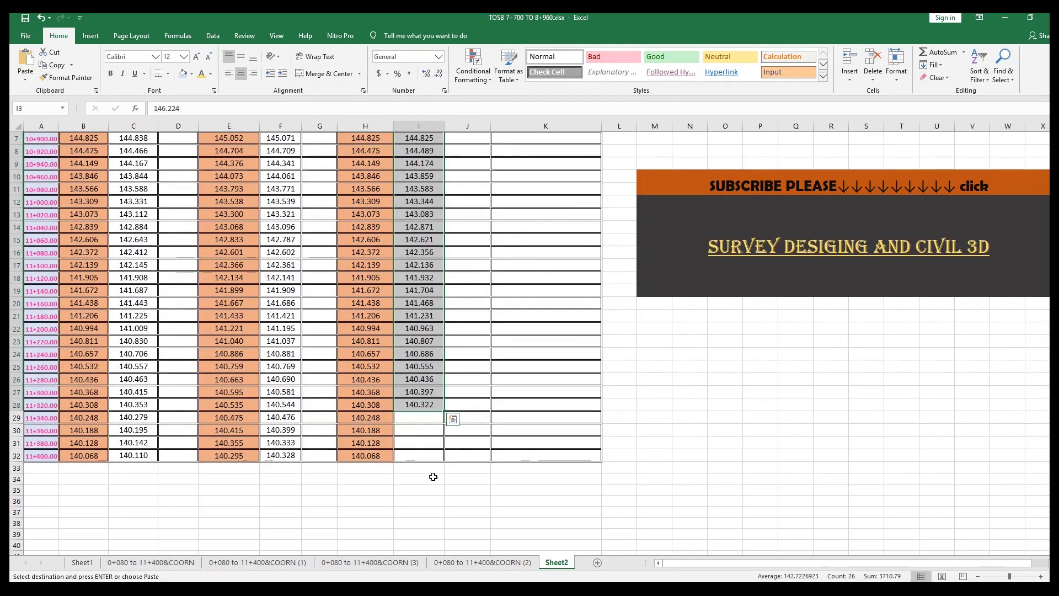
{"action": "left_click", "coordinate": [420, 418]}
{"action": "right_click", "coordinate": [422, 418]}
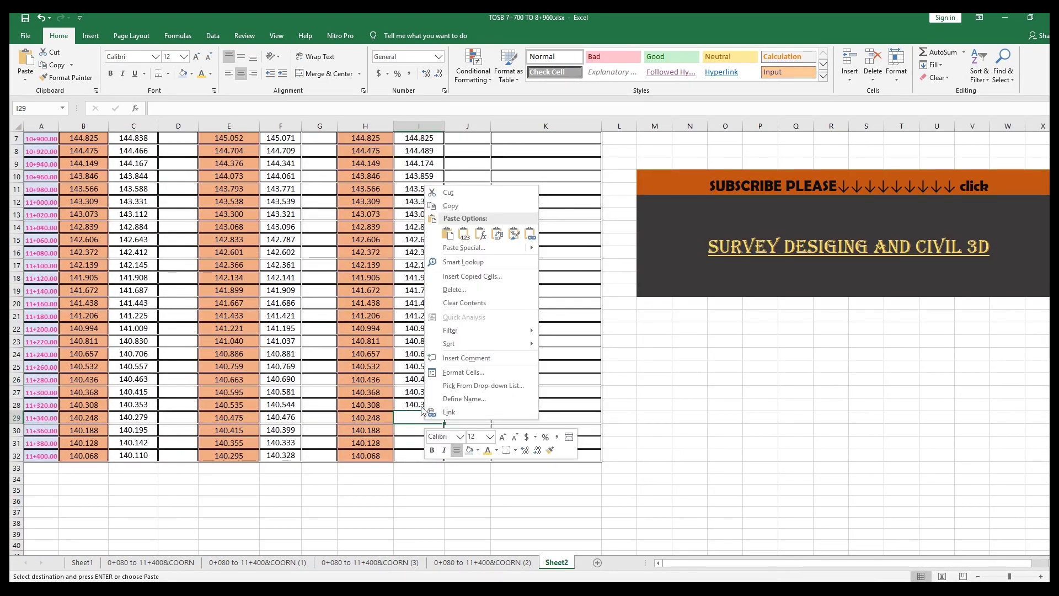
{"action": "left_click", "coordinate": [464, 235]}
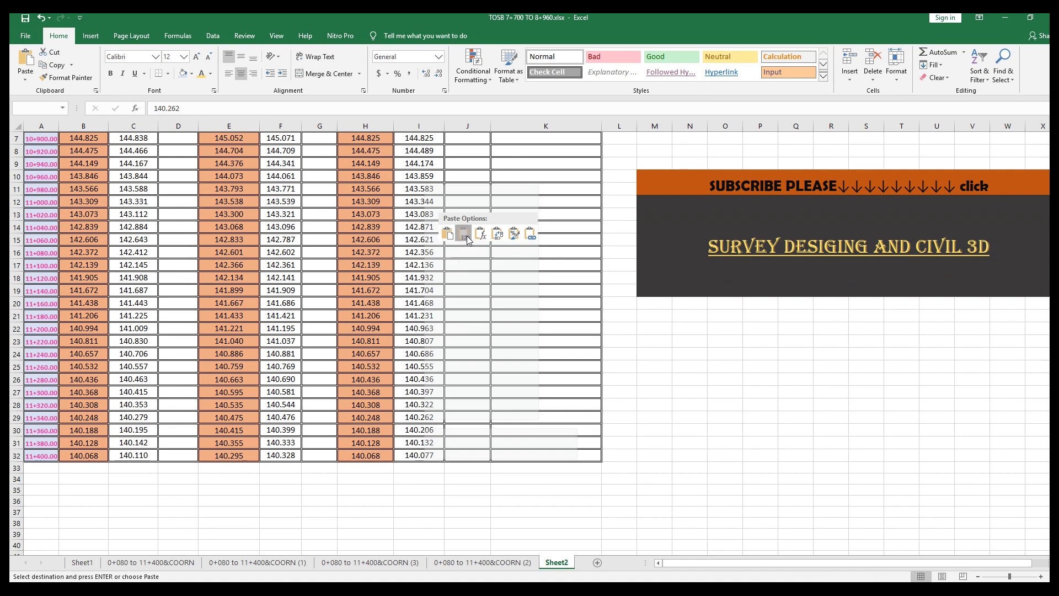
{"action": "left_click", "coordinate": [677, 429]}
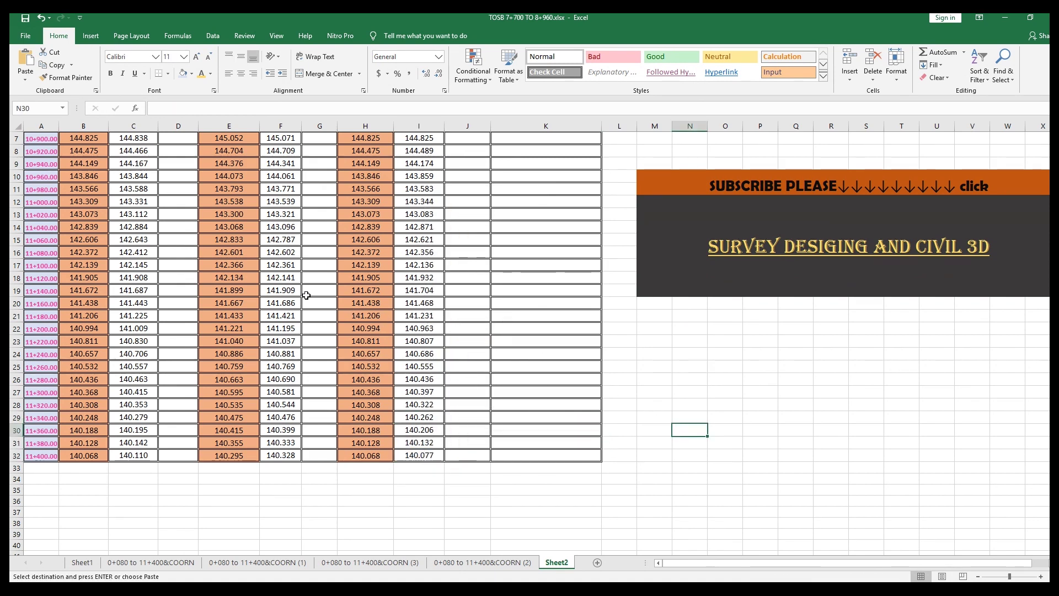
Step: Calculate the LS DIFF column in D3:D32 as LS design minus LS observed, starting with =B3-C3
{"action": "scroll", "coordinate": [257, 273], "scroll_direction": "up", "scroll_amount": 2}
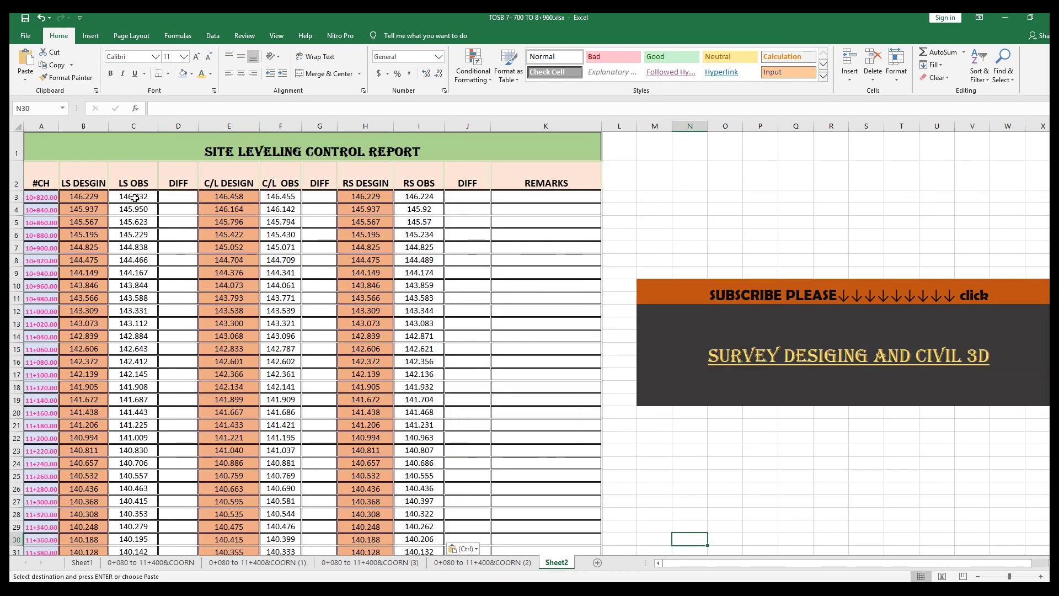
{"action": "left_click", "coordinate": [164, 198]}
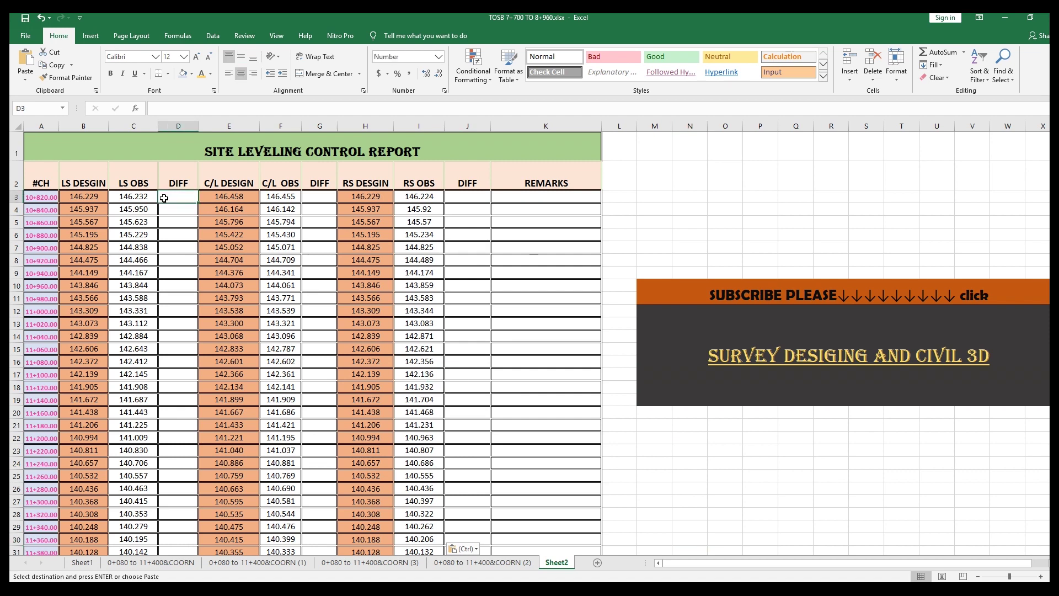
{"action": "type", "text": "="}
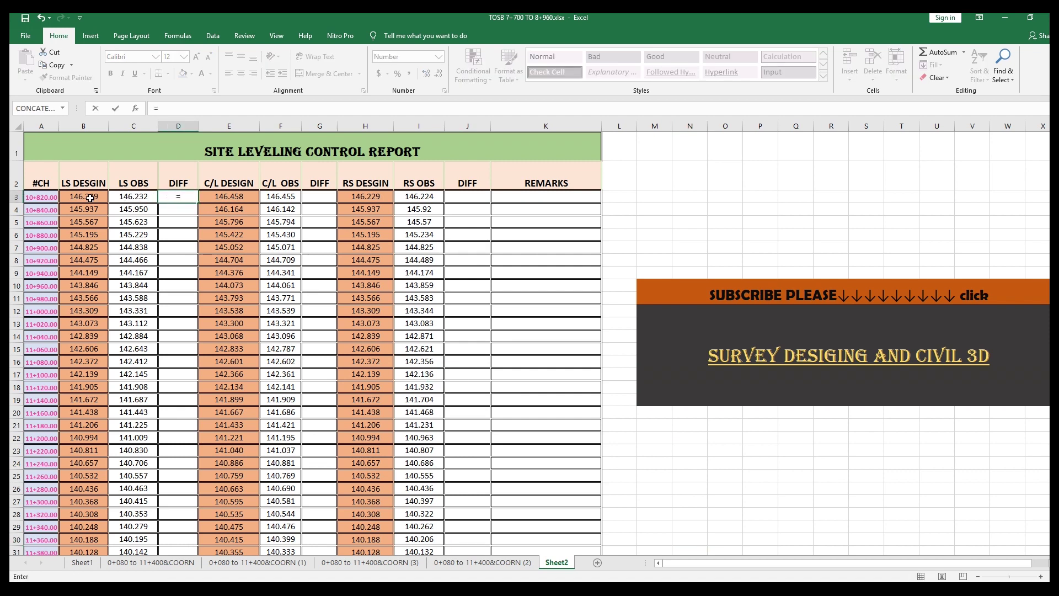
{"action": "left_click", "coordinate": [90, 198]}
{"action": "type", "text": "-"}
{"action": "left_click", "coordinate": [143, 198]}
{"action": "key", "text": "Return"}
{"action": "left_click", "coordinate": [191, 197]}
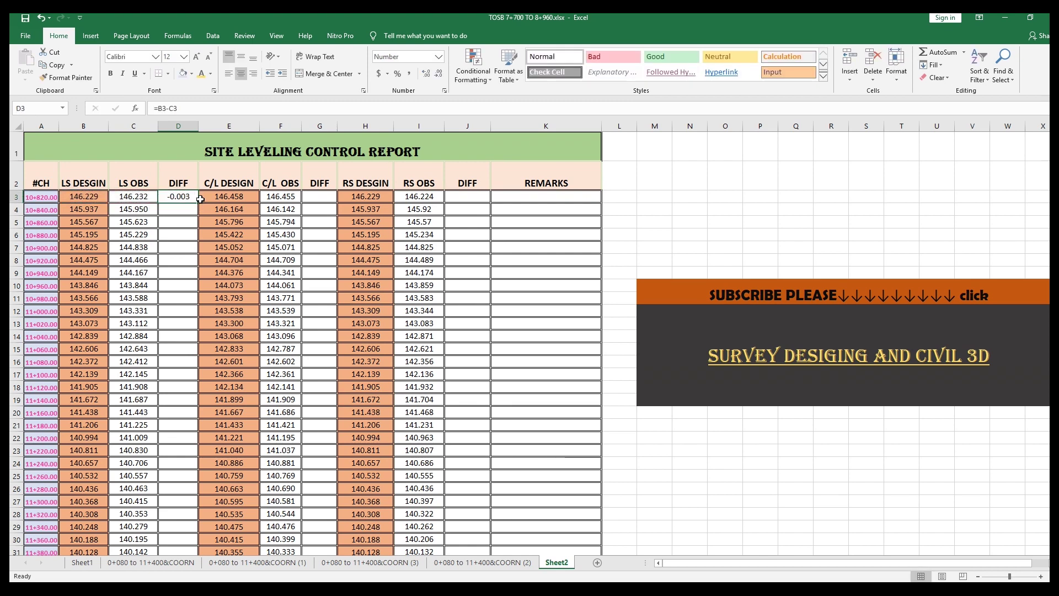
{"action": "left_click_drag", "start_coordinate": [197, 202], "coordinate": [191, 506]}
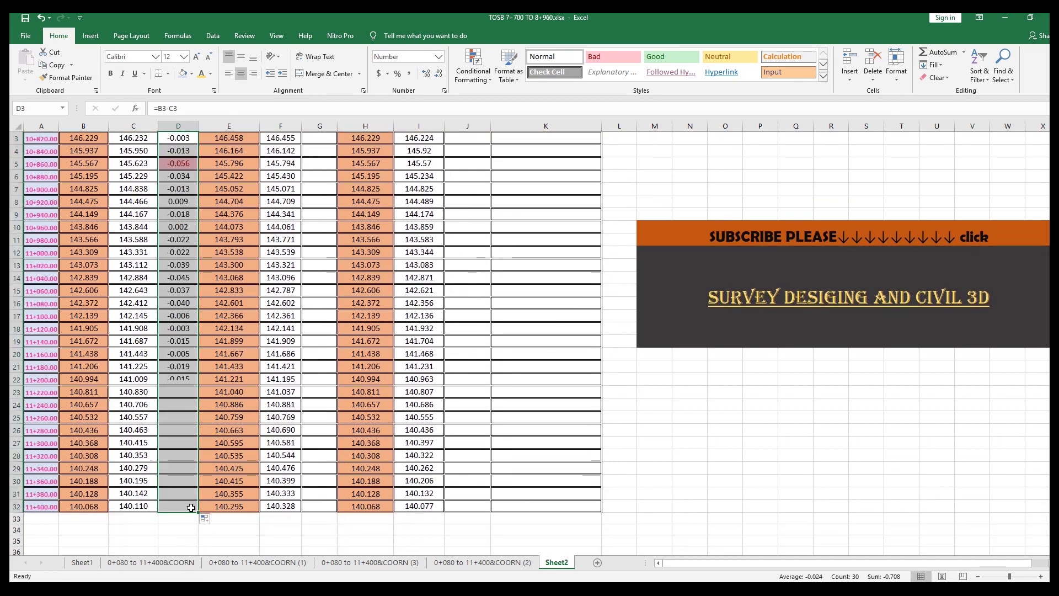
Step: Calculate the C/L DIFF column from G3 down to row 32 as C/L design minus C/L observed, starting with =E3-F3
{"action": "scroll", "coordinate": [331, 331], "scroll_direction": "up", "scroll_amount": 1}
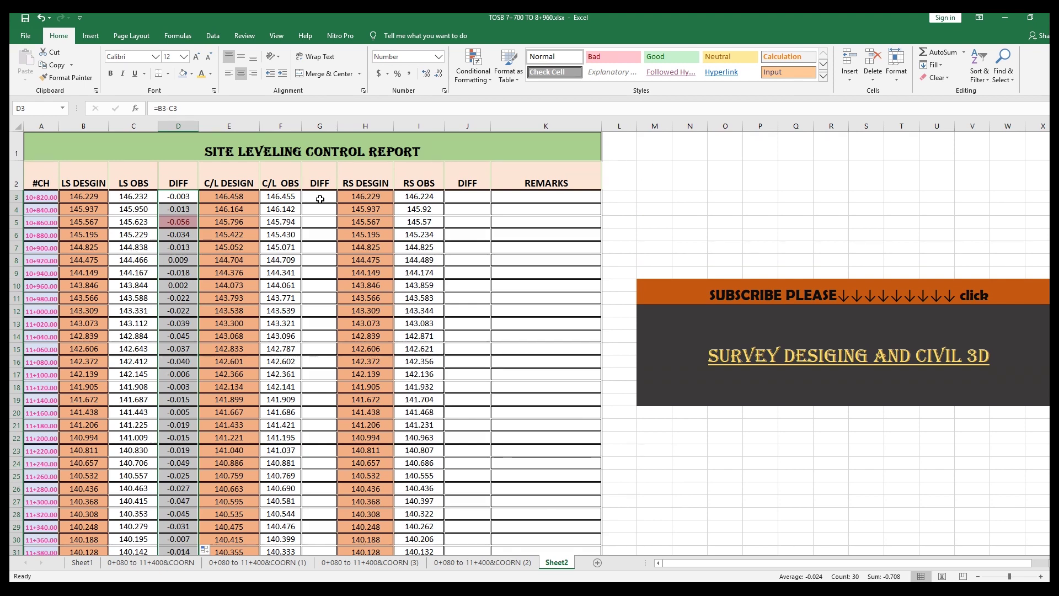
{"action": "left_click", "coordinate": [320, 197]}
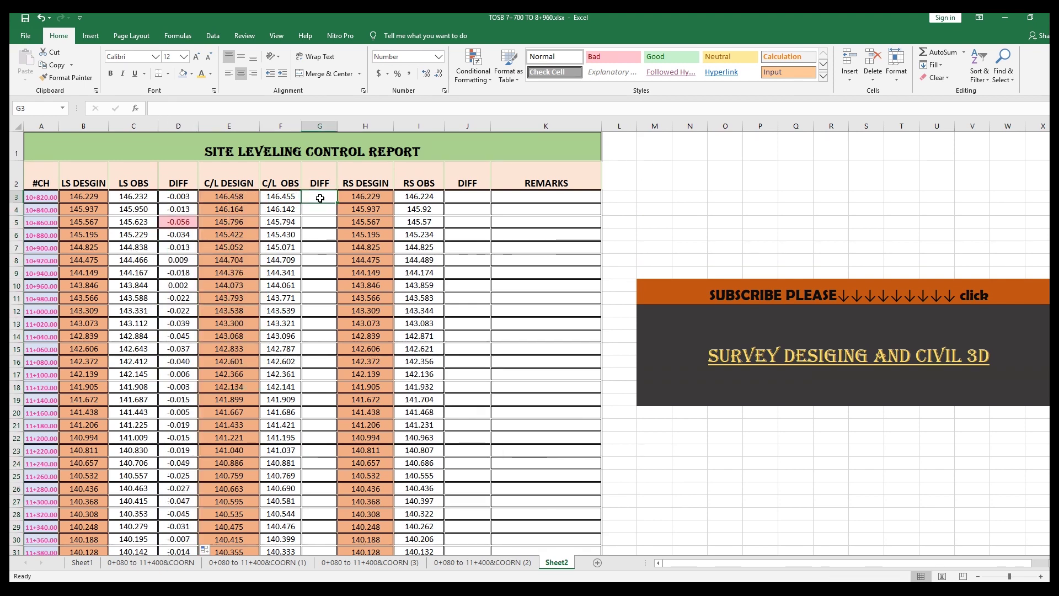
{"action": "type", "text": "="}
{"action": "left_click", "coordinate": [236, 199]}
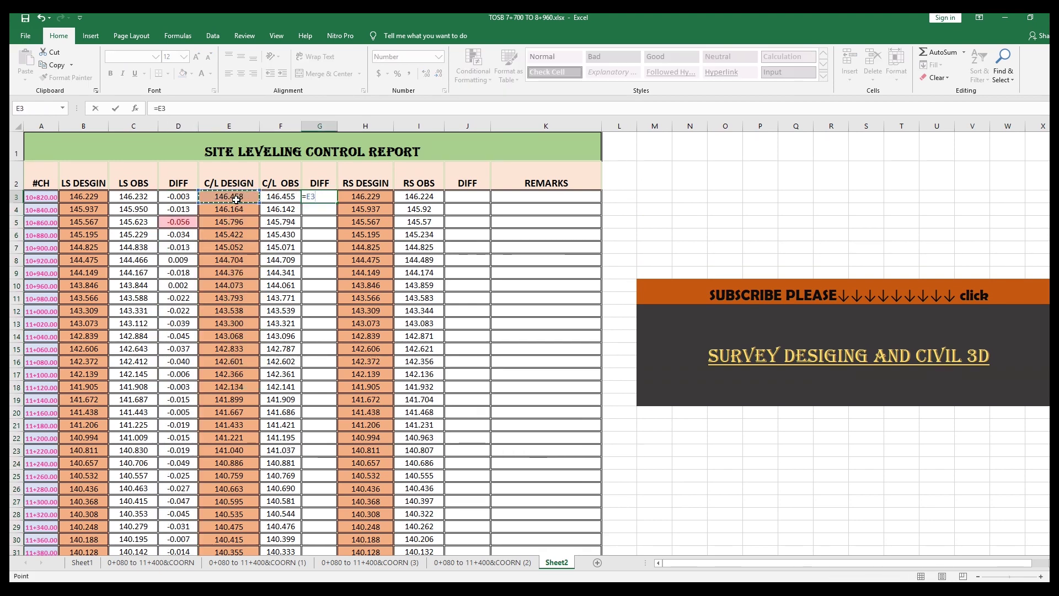
{"action": "type", "text": "-"}
{"action": "left_click", "coordinate": [282, 196]}
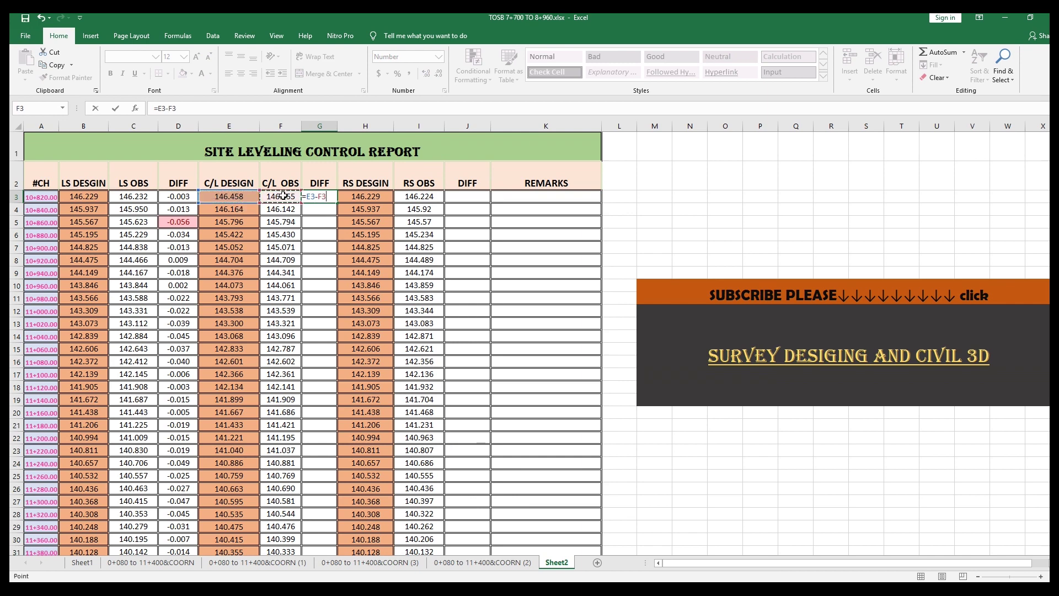
{"action": "key", "text": "Return"}
{"action": "left_click", "coordinate": [310, 198]}
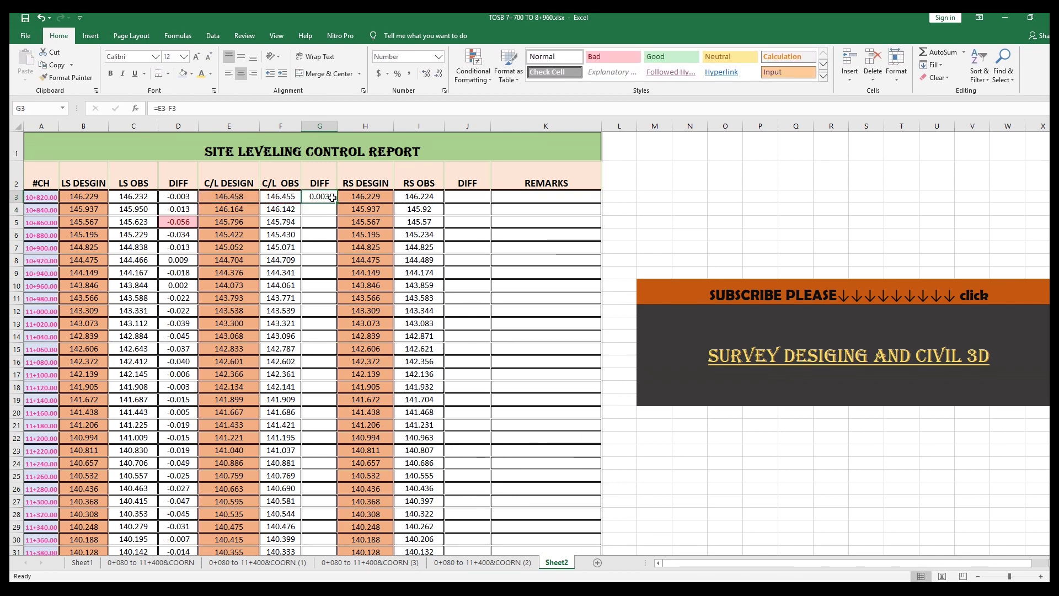
{"action": "double_click", "coordinate": [337, 201]}
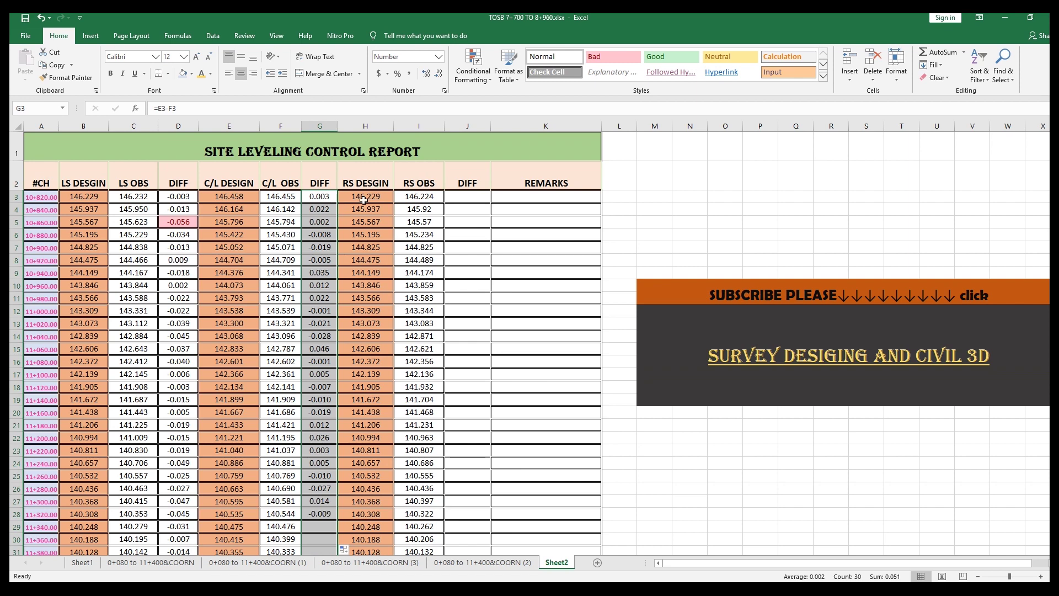
Step: Calculate the RS DIFF column from J3 down to row 32 as RS design minus RS observed, starting with =H3-I3
{"action": "left_click", "coordinate": [467, 199]}
{"action": "type", "text": "="}
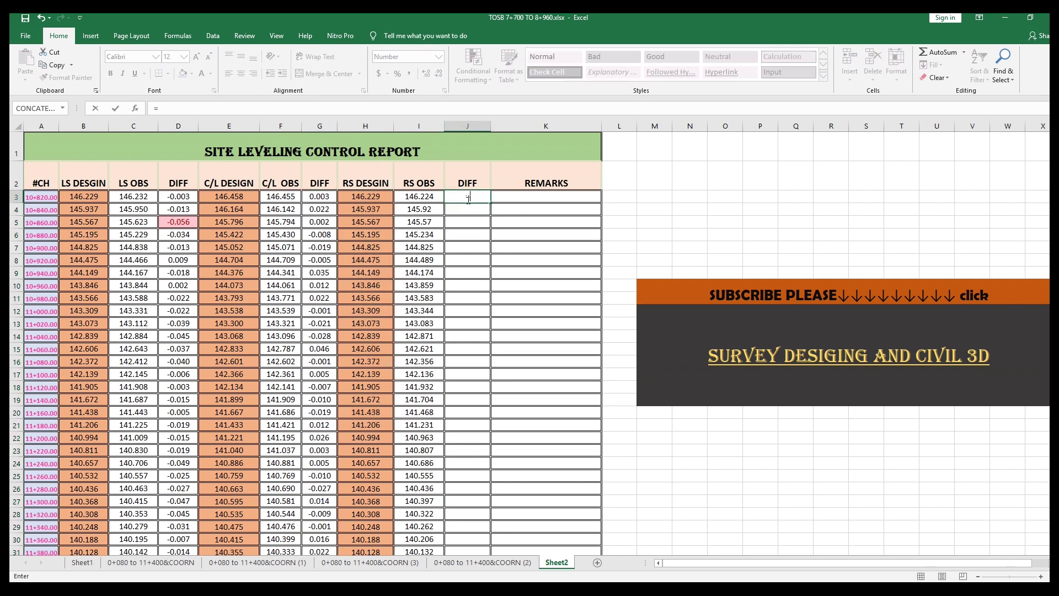
{"action": "left_click", "coordinate": [387, 203]}
{"action": "type", "text": "-"}
{"action": "left_click", "coordinate": [414, 198]}
{"action": "key", "text": "Return"}
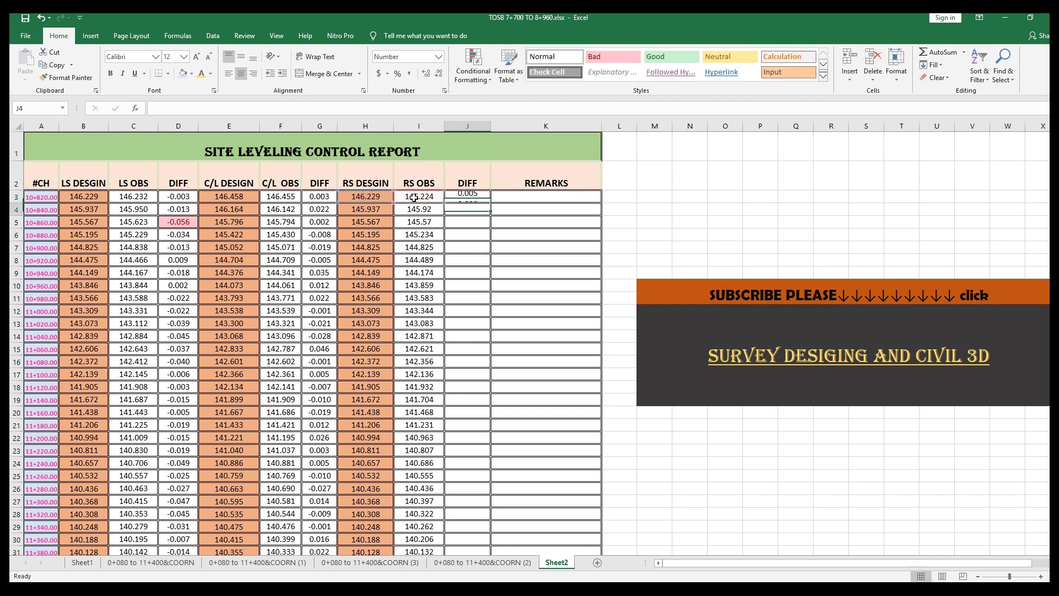
{"action": "left_click", "coordinate": [468, 197]}
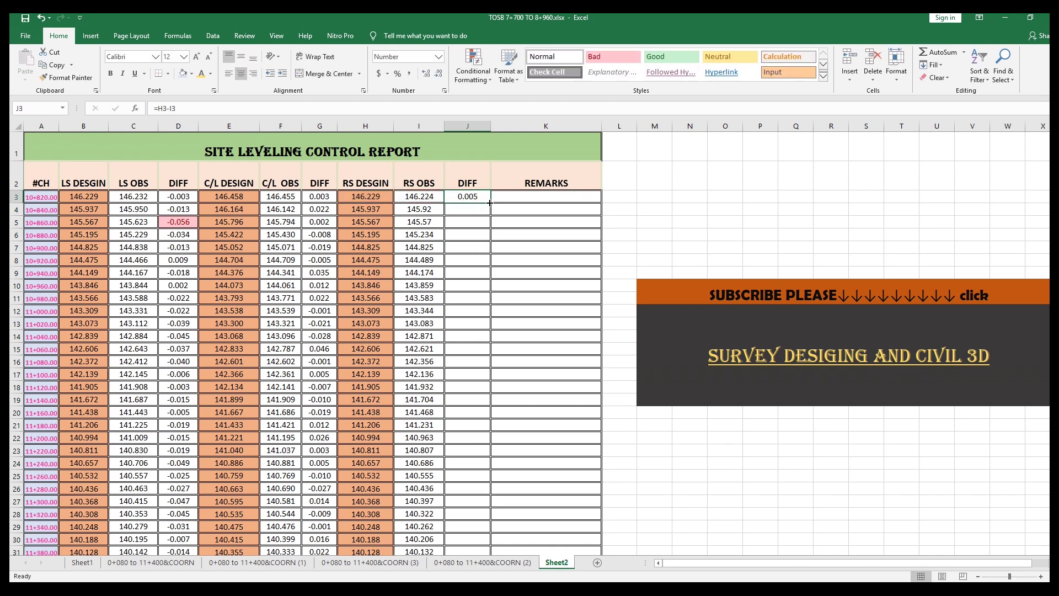
{"action": "double_click", "coordinate": [489, 203]}
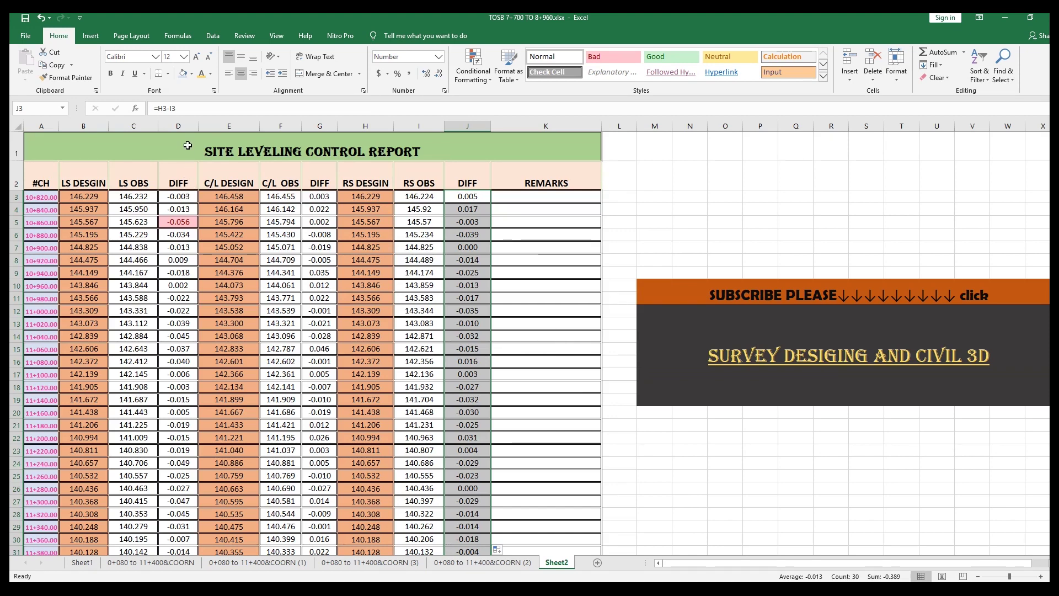
Step: Fill the LS DIFF cells D3:D32 and the RS DIFF cells J3:J32 with a blue-gray theme colour
{"action": "left_click_drag", "start_coordinate": [190, 197], "coordinate": [184, 504]}
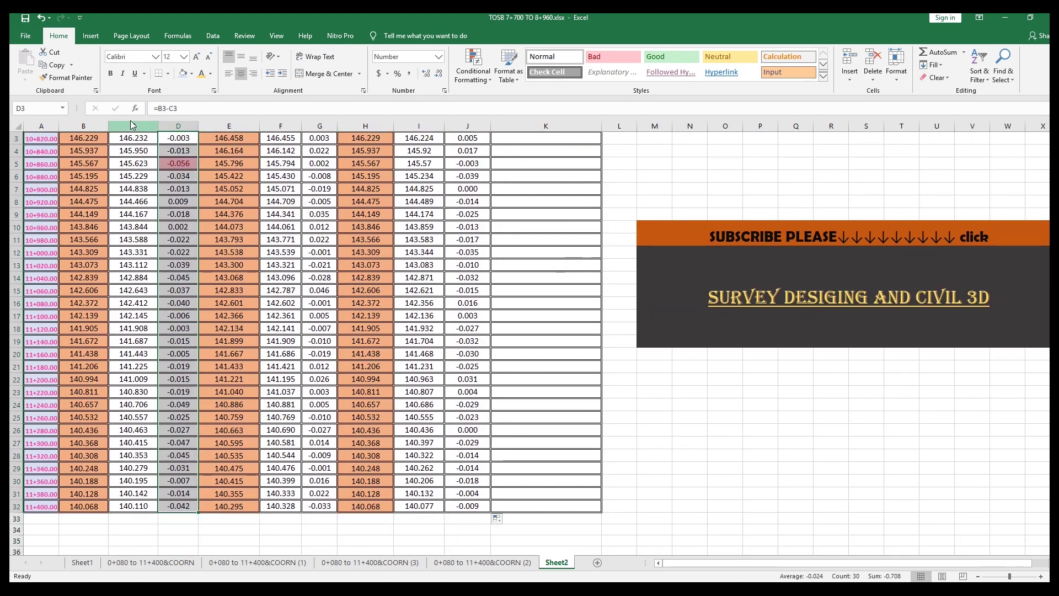
{"action": "left_click", "coordinate": [191, 74]}
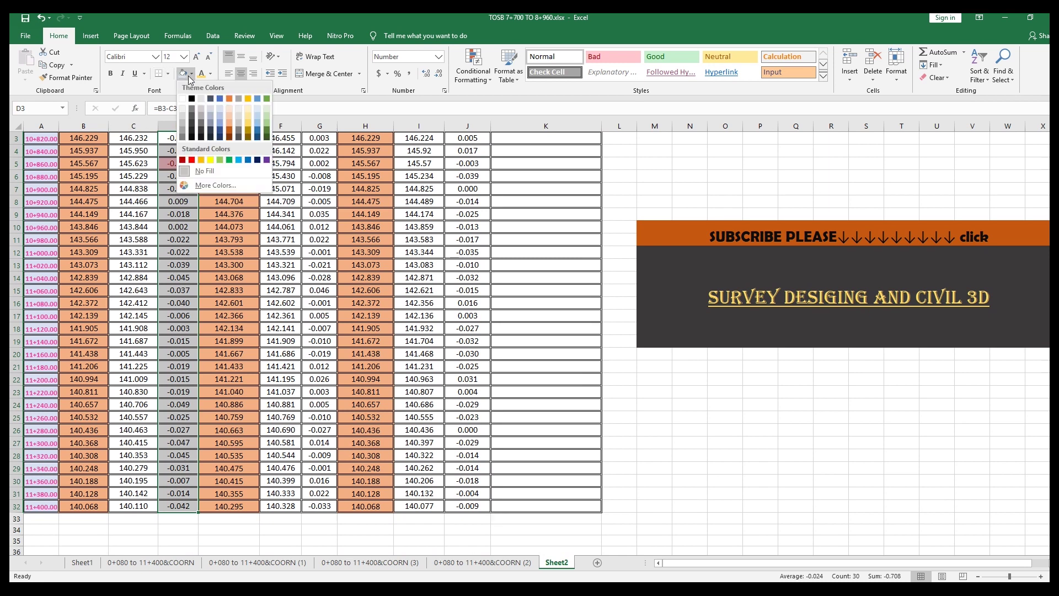
{"action": "left_click", "coordinate": [213, 124]}
{"action": "scroll", "coordinate": [442, 272], "scroll_direction": "up", "scroll_amount": 1}
{"action": "left_click_drag", "start_coordinate": [467, 192], "coordinate": [471, 560]}
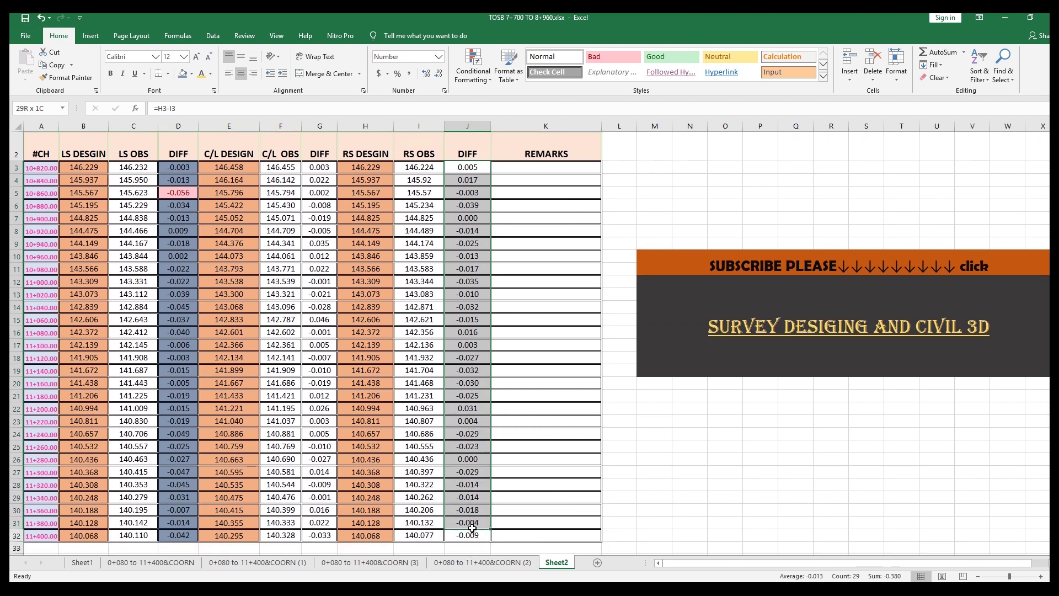
{"action": "left_click", "coordinate": [182, 76]}
{"action": "left_click_drag", "start_coordinate": [496, 283], "coordinate": [699, 453]}
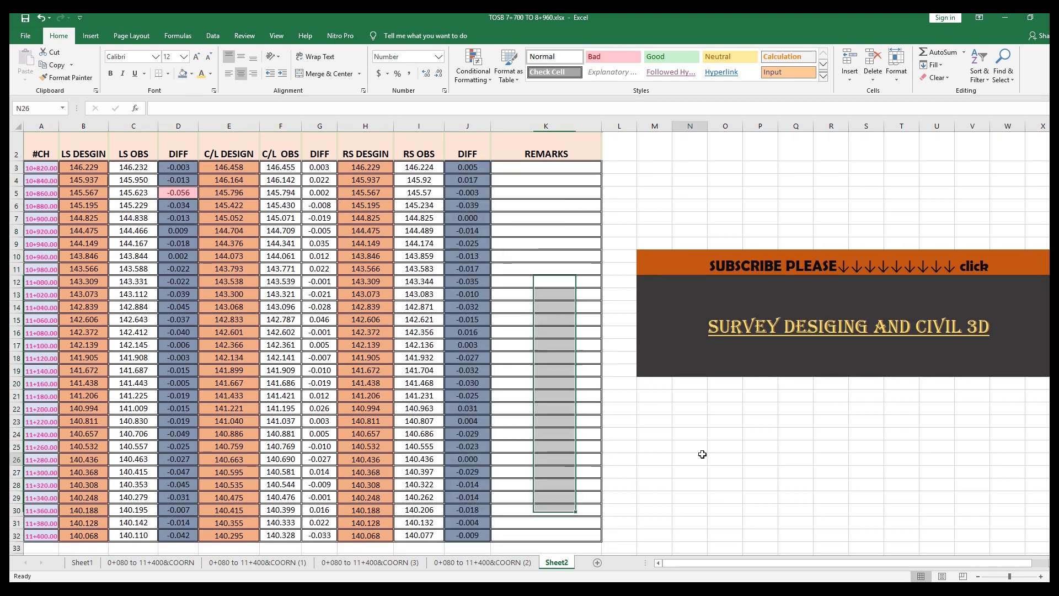
{"action": "left_click", "coordinate": [689, 459]}
Step: Fill the LS OBS cells C3:C32 and the RS OBS cells I3:I32 with a dark orange theme colour
{"action": "scroll", "coordinate": [231, 271], "scroll_direction": "up", "scroll_amount": 1}
{"action": "left_click_drag", "start_coordinate": [128, 197], "coordinate": [133, 529]}
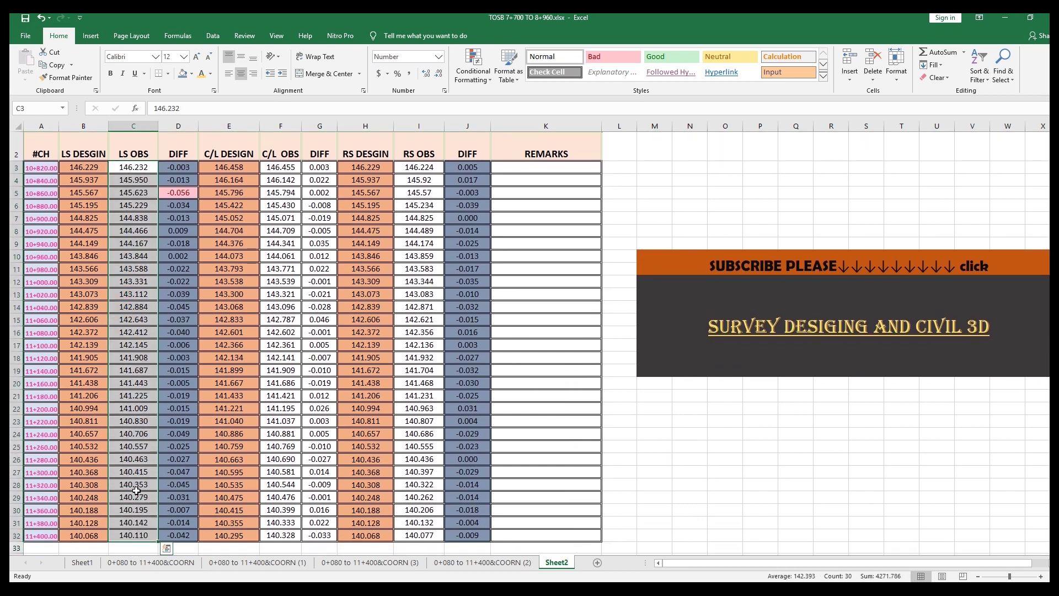
{"action": "left_click", "coordinate": [192, 74]}
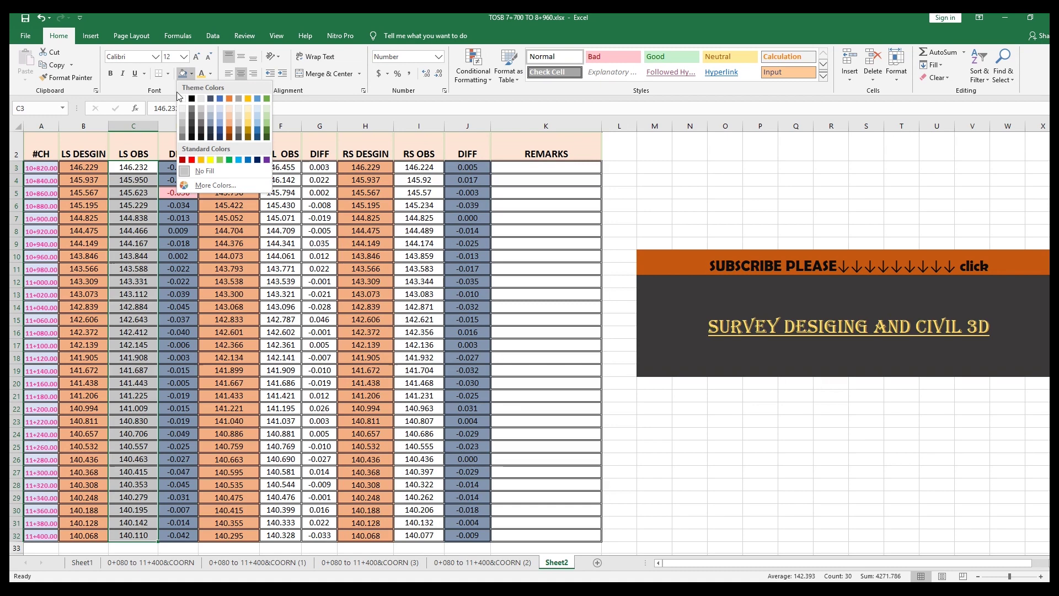
{"action": "left_click", "coordinate": [230, 134]}
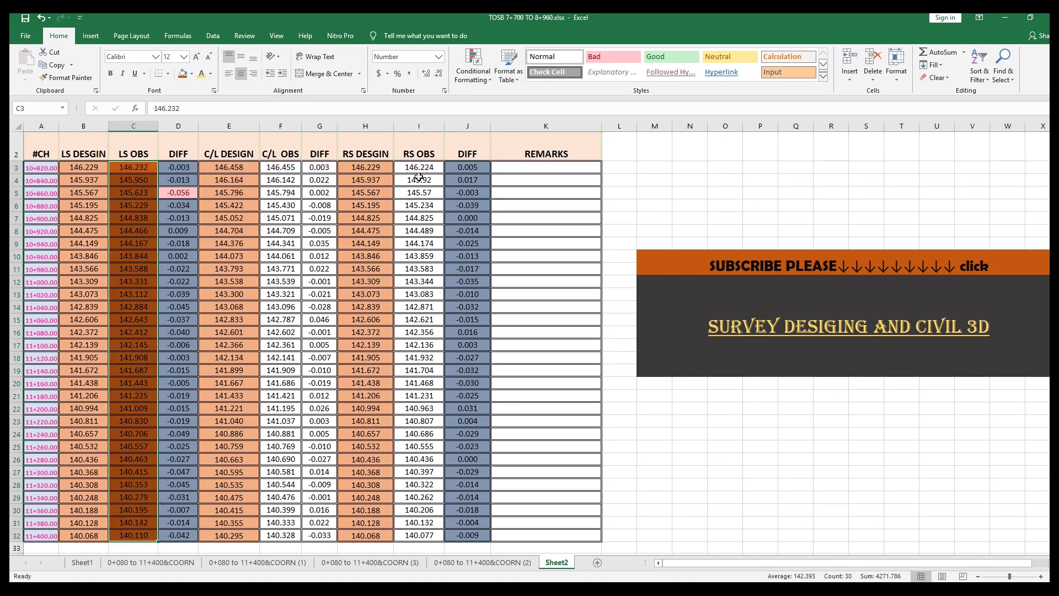
{"action": "scroll", "coordinate": [419, 176], "scroll_direction": "up", "scroll_amount": 1}
{"action": "left_click_drag", "start_coordinate": [418, 196], "coordinate": [427, 535]}
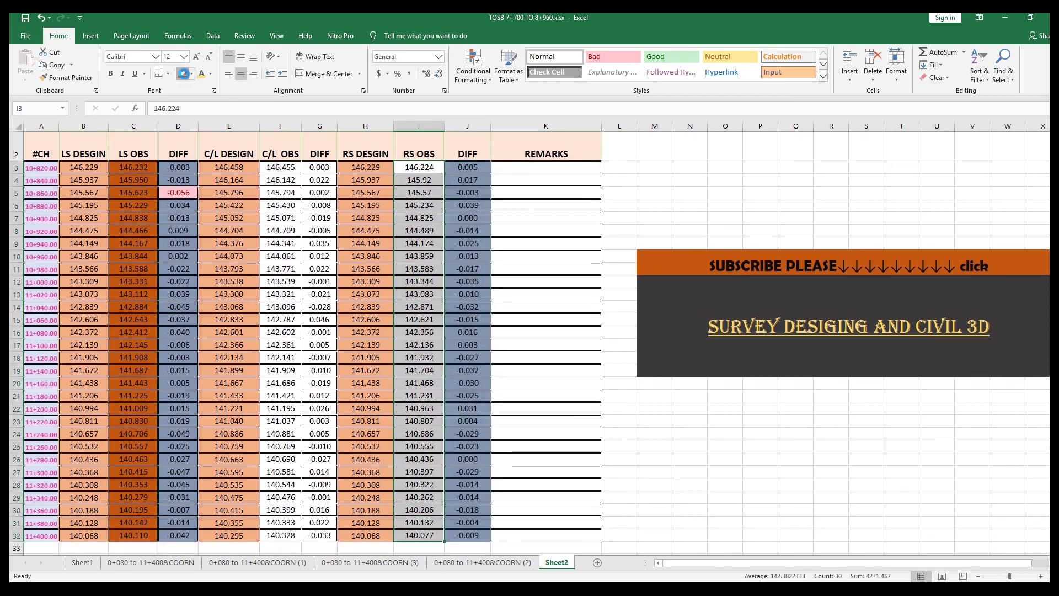
{"action": "left_click", "coordinate": [183, 73]}
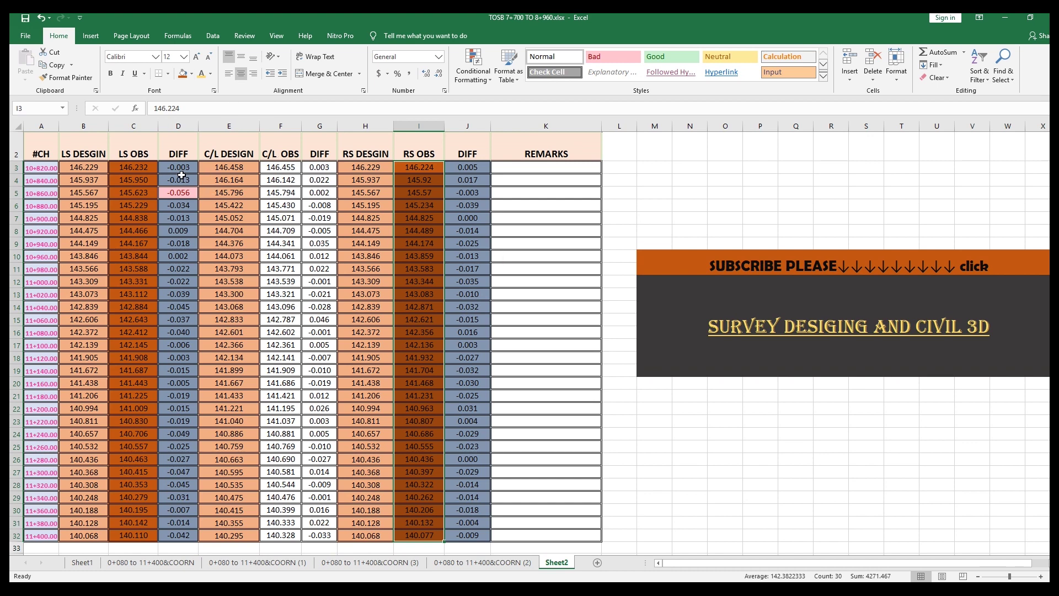
Step: Copy the LS DIFF column's cell formatting to the C/L DIFF cells G3:G32 with Format Painter
{"action": "left_click_drag", "start_coordinate": [177, 166], "coordinate": [182, 202]}
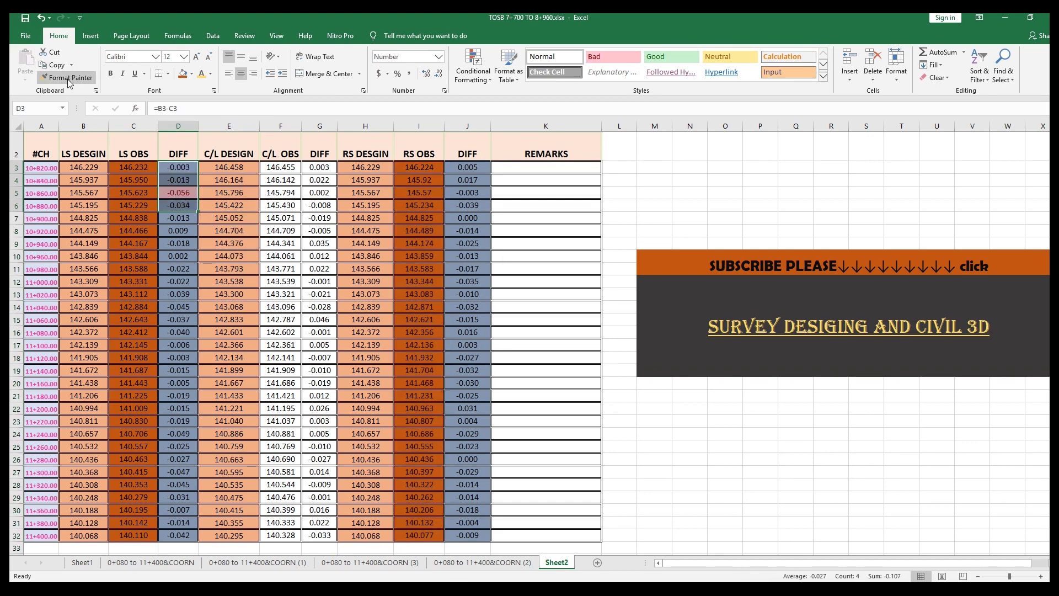
{"action": "left_click_drag", "start_coordinate": [322, 165], "coordinate": [334, 519]}
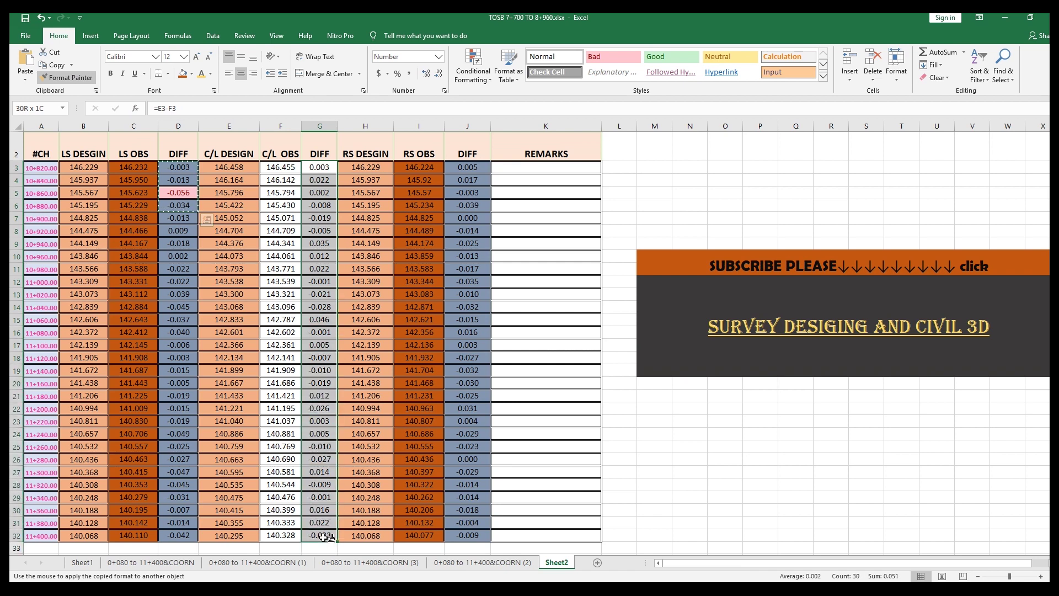
{"action": "left_click_drag", "start_coordinate": [325, 537], "coordinate": [323, 537]}
Step: Copy the LS OBS column's cell formatting to the C/L OBS cells F3:F32 with Format Painter
{"action": "left_click_drag", "start_coordinate": [156, 179], "coordinate": [179, 242]}
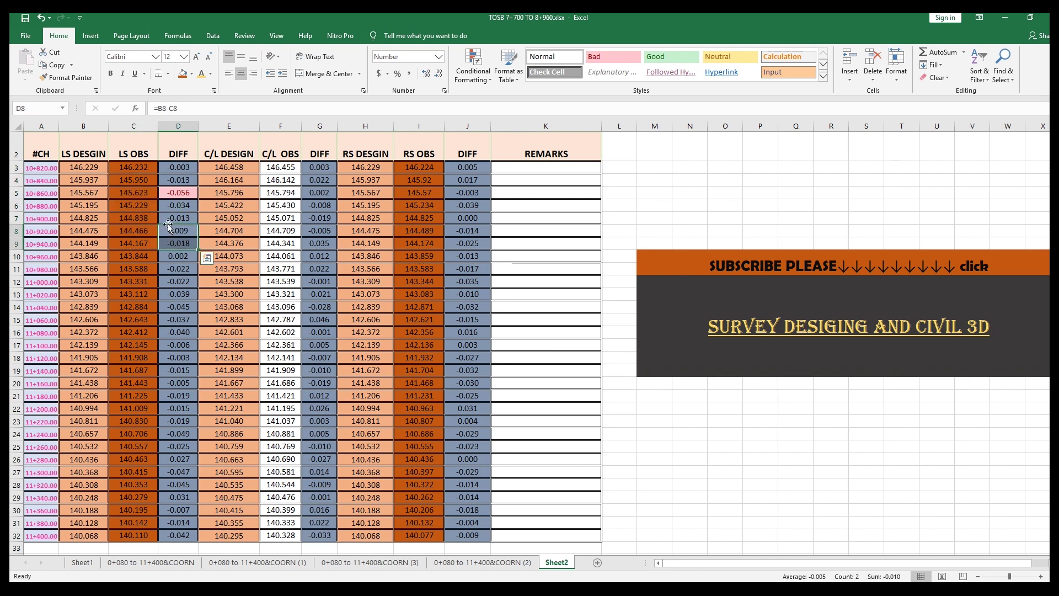
{"action": "left_click_drag", "start_coordinate": [132, 177], "coordinate": [139, 210]}
{"action": "left_click", "coordinate": [53, 79]}
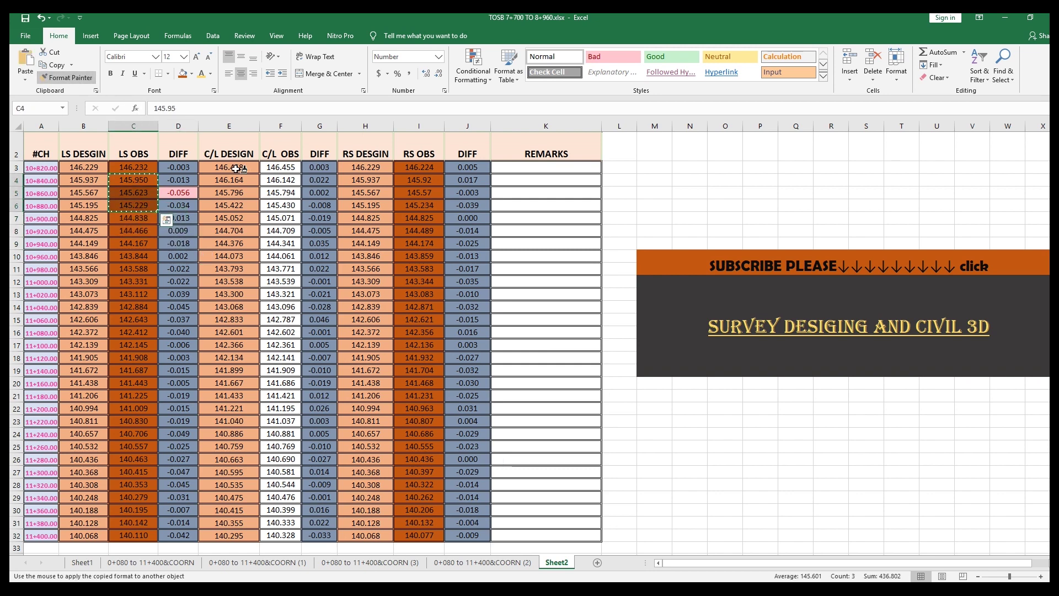
{"action": "left_click_drag", "start_coordinate": [284, 163], "coordinate": [292, 528]}
{"action": "left_click", "coordinate": [662, 501]}
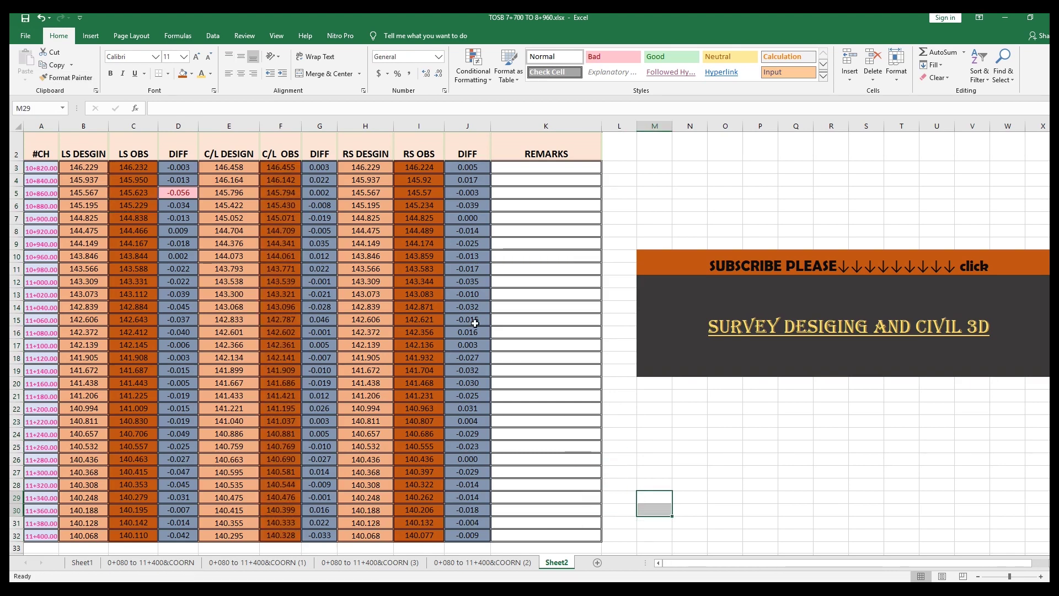
Step: Review the DIFF values, including cell D5, inspect the survey points along the alignment in Civil 3D, and return to the Excel report
{"action": "scroll", "coordinate": [412, 245], "scroll_direction": "up", "scroll_amount": 1}
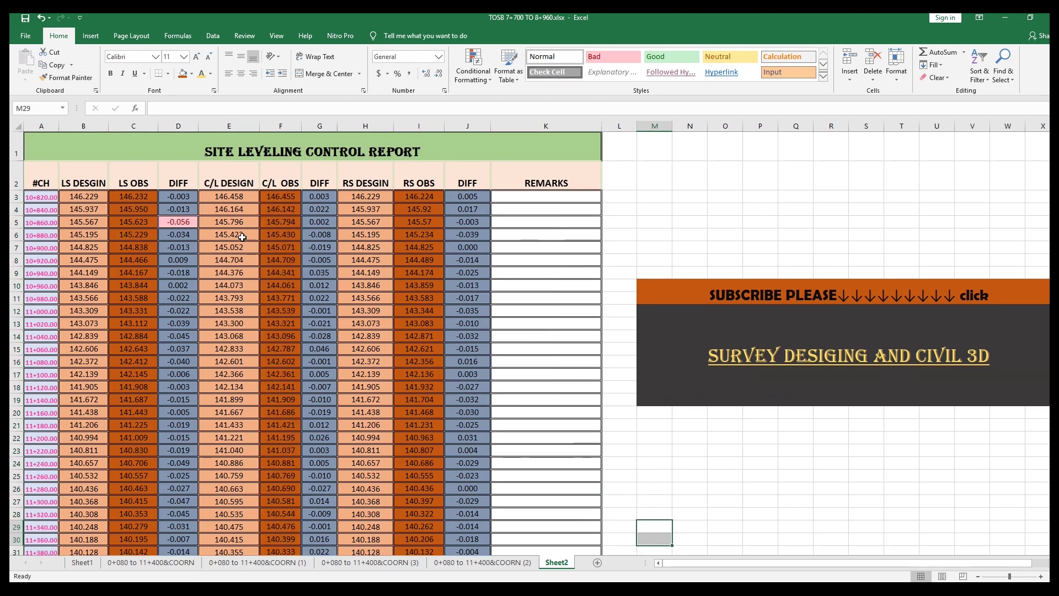
{"action": "left_click", "coordinate": [186, 225]}
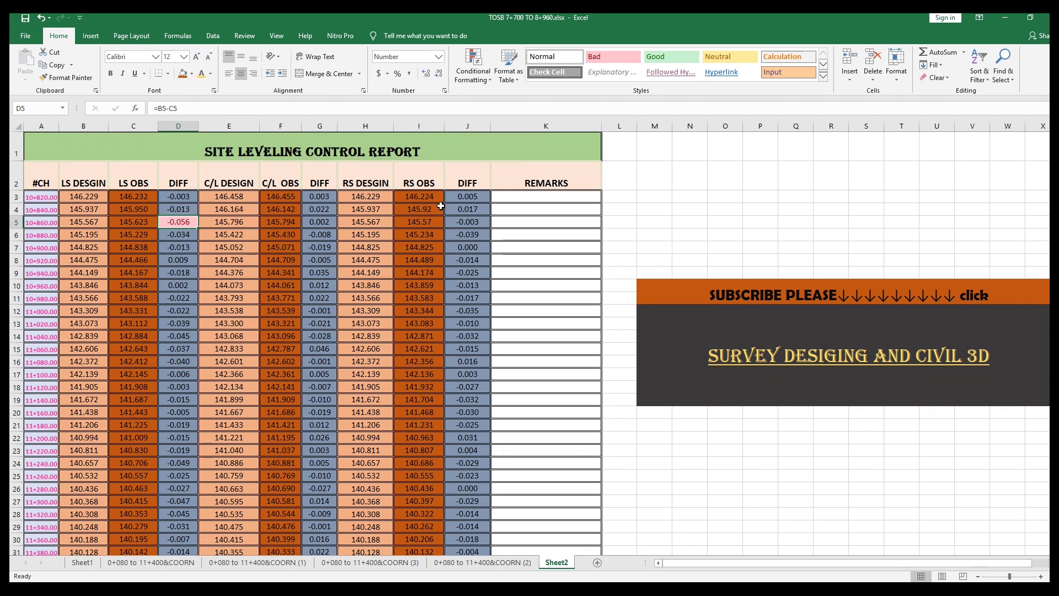
{"action": "scroll", "coordinate": [658, 354], "scroll_direction": "down", "scroll_amount": 2}
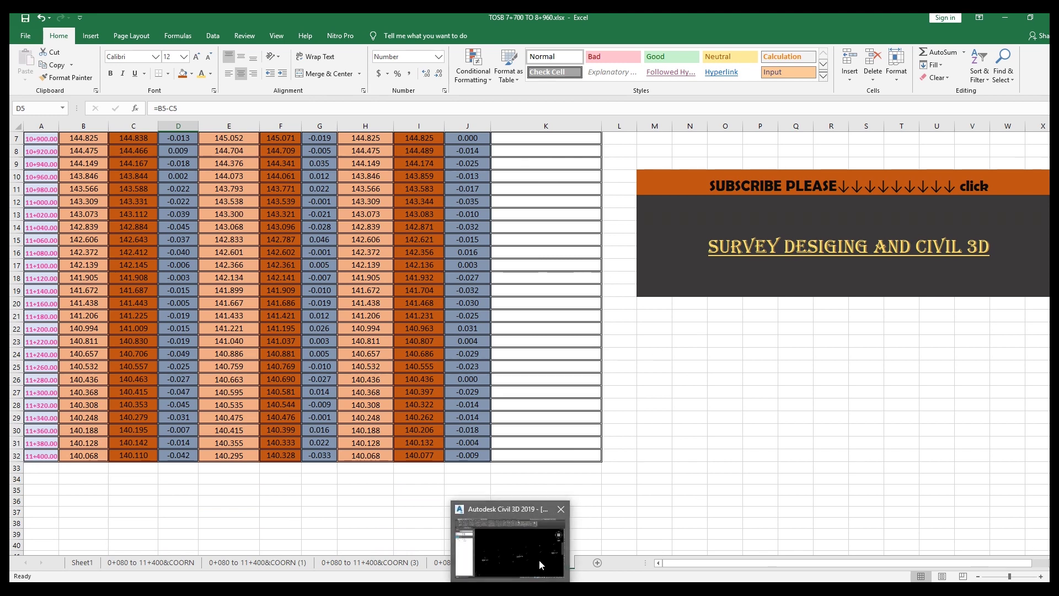
{"action": "left_click", "coordinate": [543, 565]}
{"action": "scroll", "coordinate": [648, 404], "scroll_direction": "down", "scroll_amount": 3}
{"action": "scroll", "coordinate": [696, 374], "scroll_direction": "down", "scroll_amount": 2}
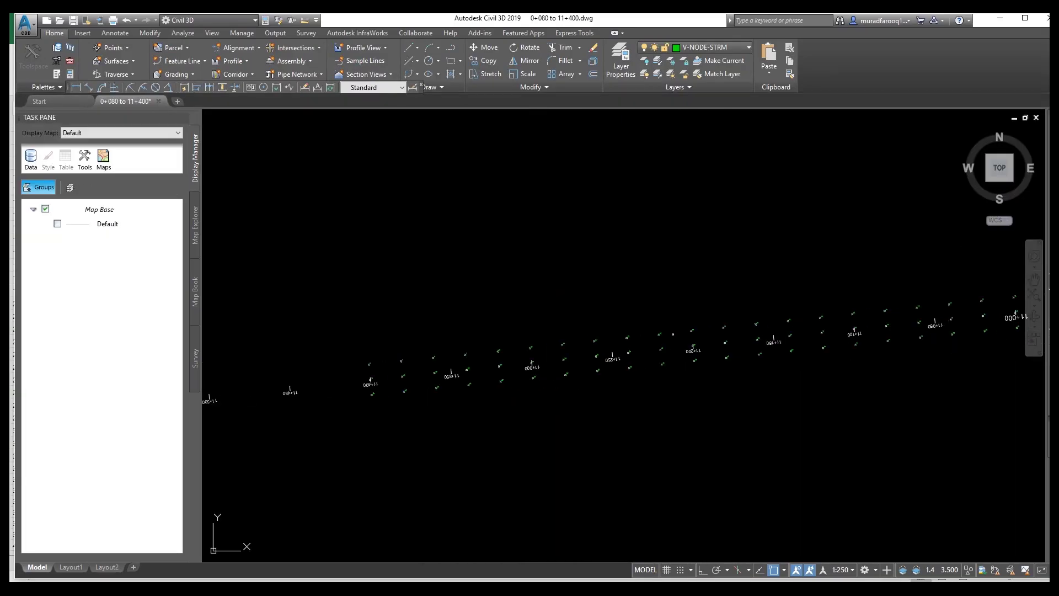
{"action": "scroll", "coordinate": [792, 350], "scroll_direction": "up", "scroll_amount": 2}
{"action": "middle_click_drag", "start_coordinate": [910, 325], "coordinate": [700, 357]}
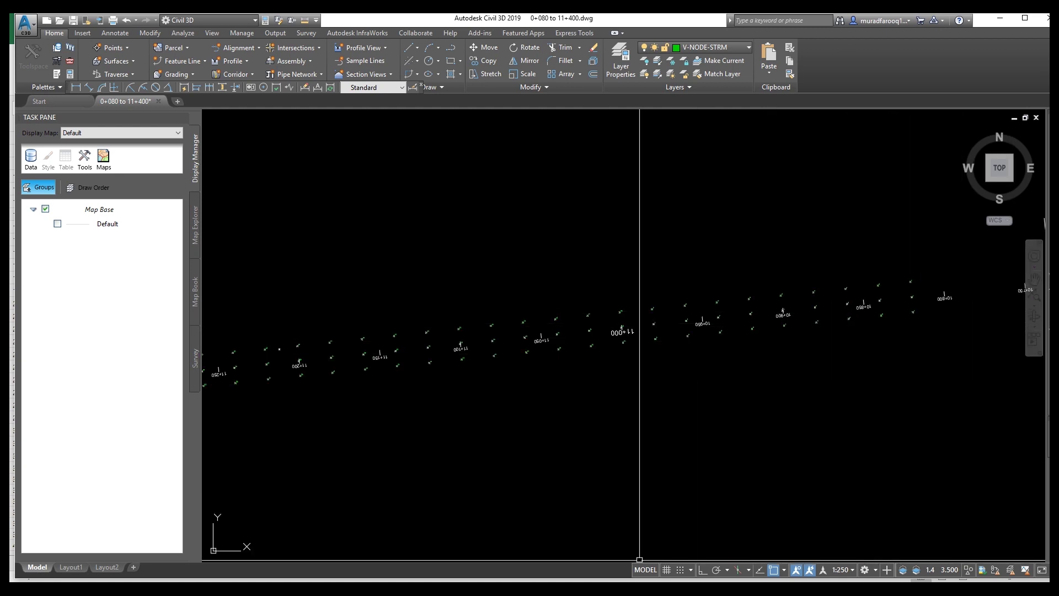
{"action": "mouse_move", "coordinate": [370, 586]}
{"action": "left_click", "coordinate": [370, 552]}
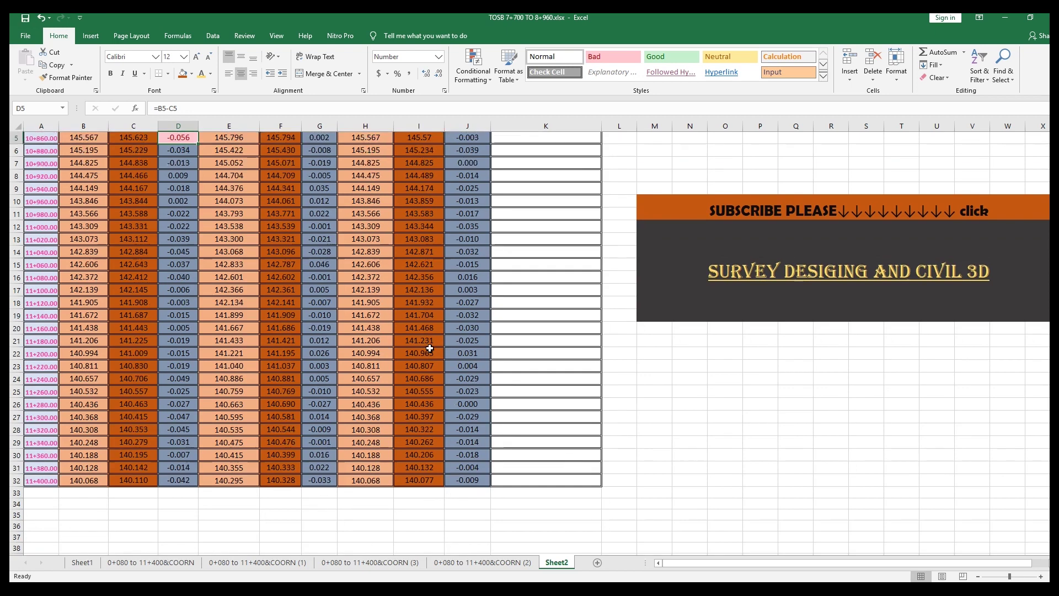
Step: Switch to Civil 3D and set the point label style of all the COGO points to Elevation Only
{"action": "scroll", "coordinate": [430, 348], "scroll_direction": "up", "scroll_amount": 2}
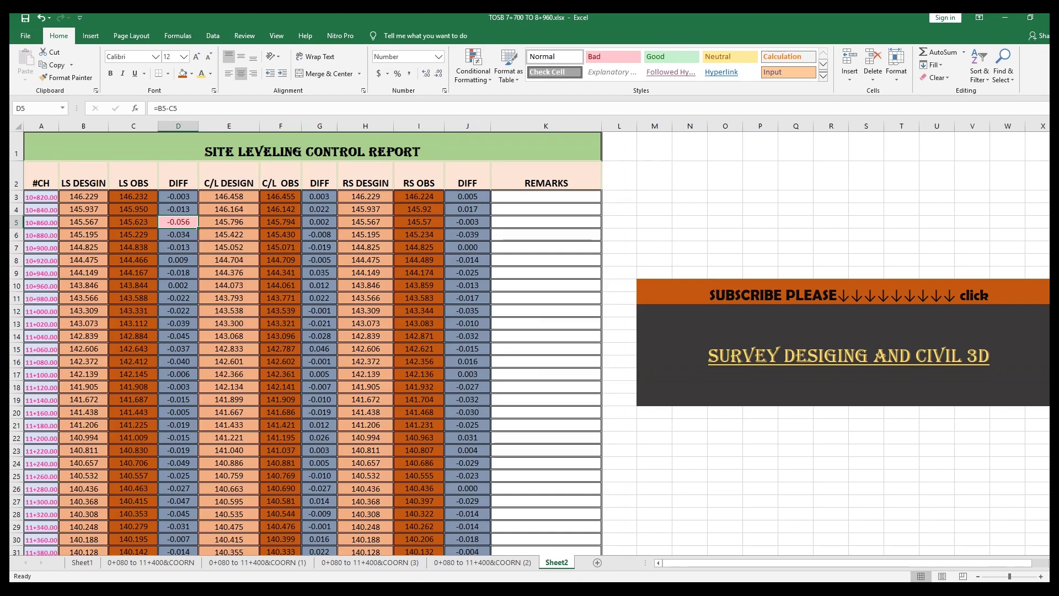
{"action": "mouse_move", "coordinate": [510, 586]}
{"action": "left_click", "coordinate": [510, 544]}
{"action": "scroll", "coordinate": [797, 315], "scroll_direction": "up", "scroll_amount": 8}
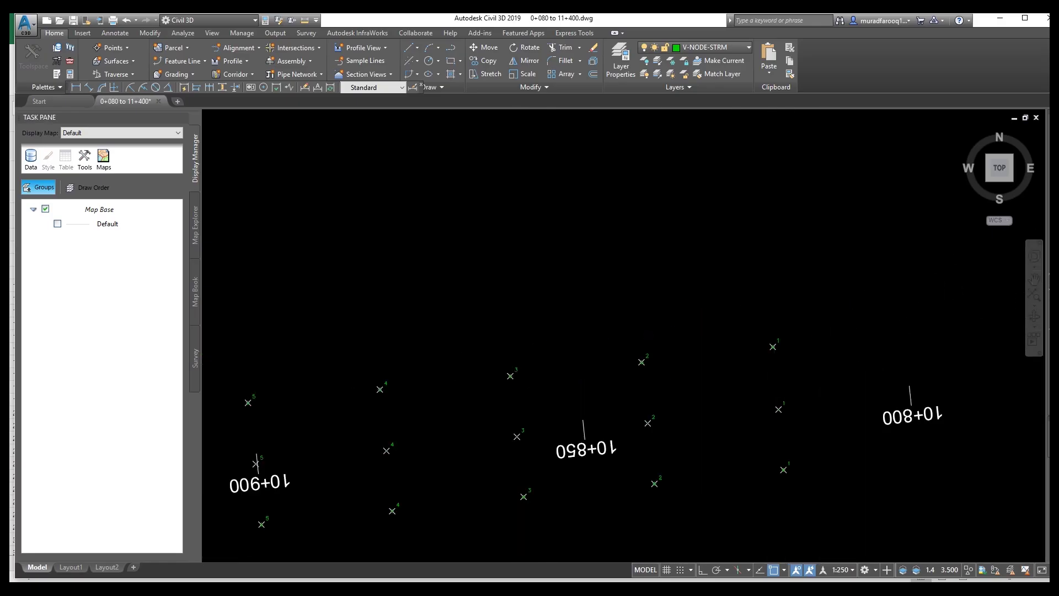
{"action": "scroll", "coordinate": [771, 315], "scroll_direction": "up", "scroll_amount": 2}
{"action": "right_click", "coordinate": [770, 323]}
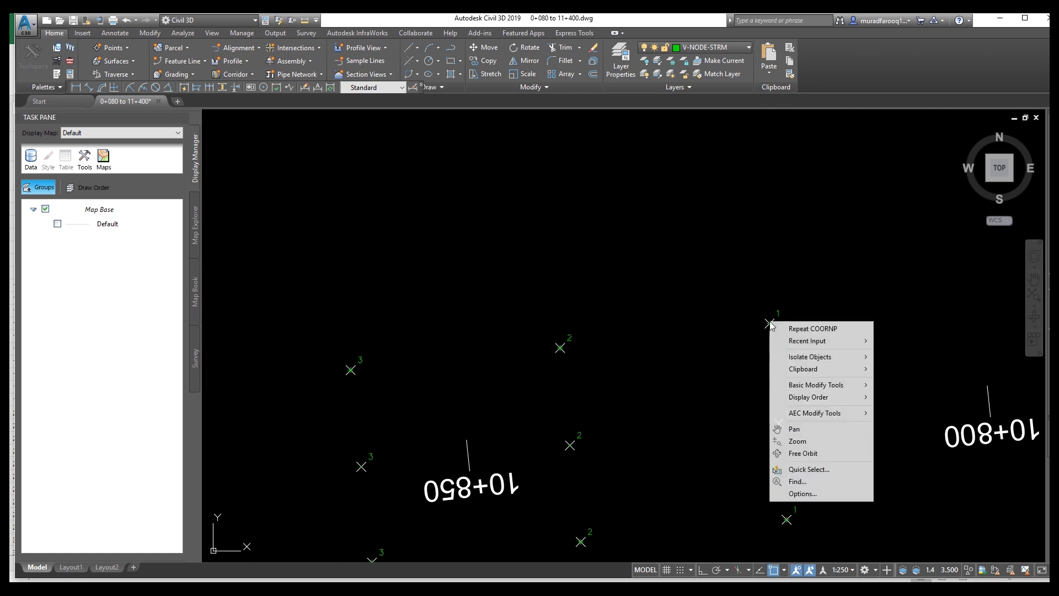
{"action": "left_click", "coordinate": [803, 494]}
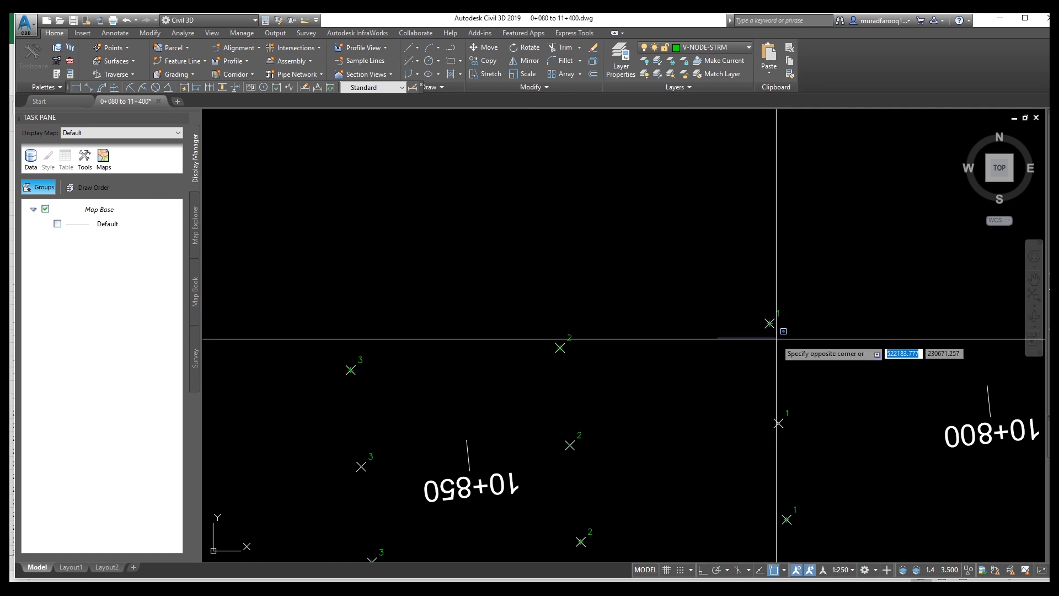
{"action": "left_click", "coordinate": [777, 329]}
{"action": "right_click", "coordinate": [777, 329]}
{"action": "left_click", "coordinate": [793, 325]}
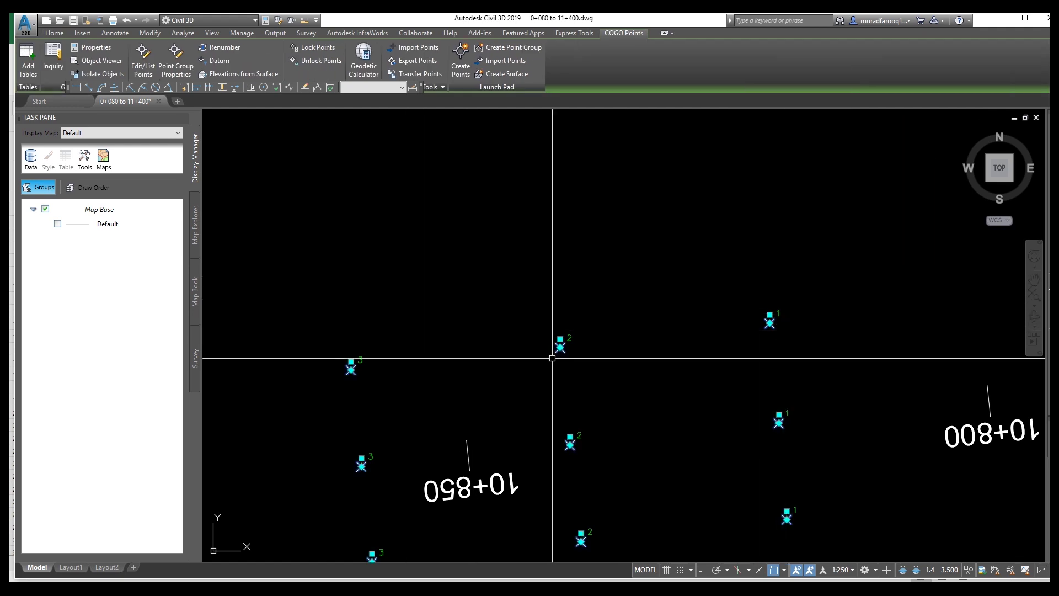
{"action": "right_click", "coordinate": [568, 348]}
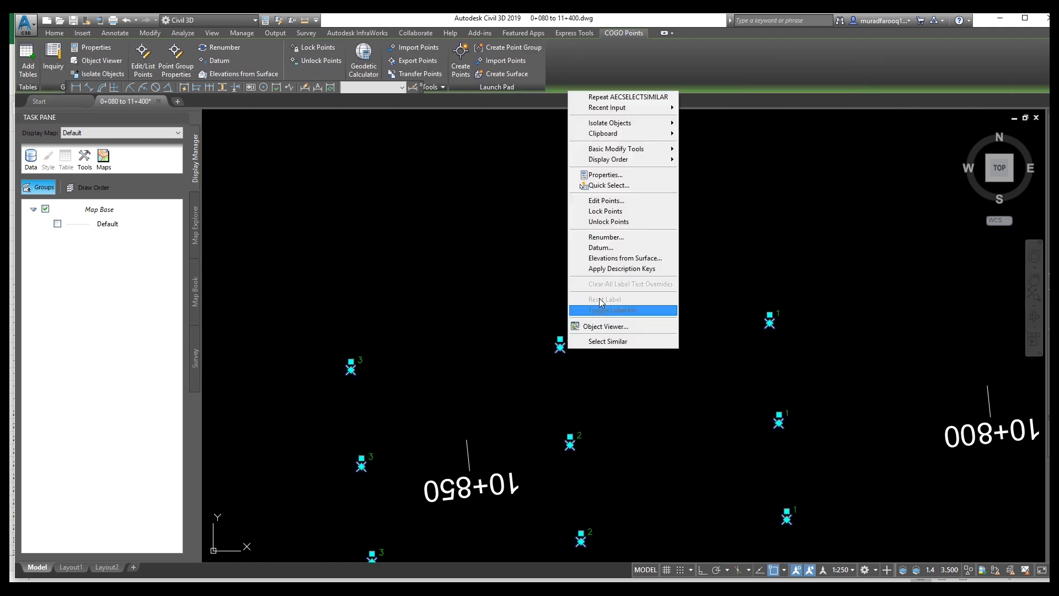
{"action": "left_click", "coordinate": [606, 175]}
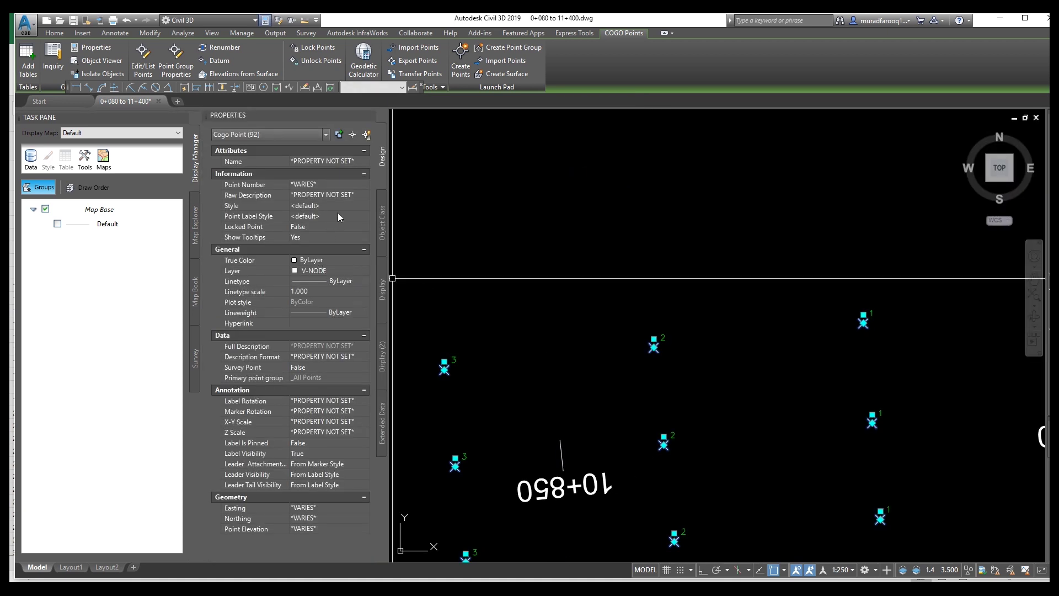
{"action": "left_click", "coordinate": [338, 214]}
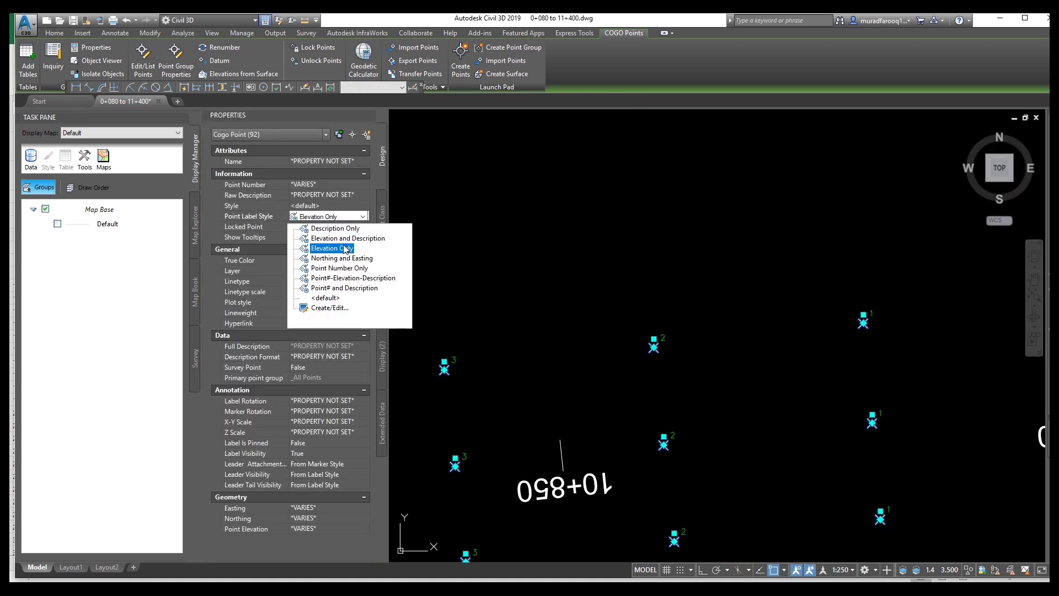
{"action": "left_click", "coordinate": [346, 249]}
{"action": "key", "text": "Escape"}
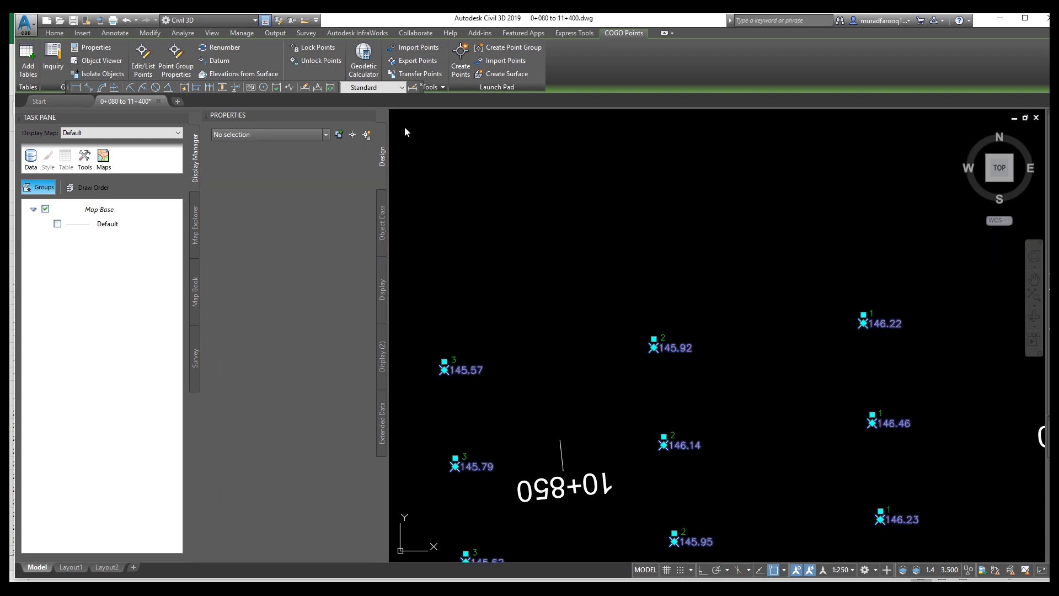
{"action": "left_click", "coordinate": [369, 116]}
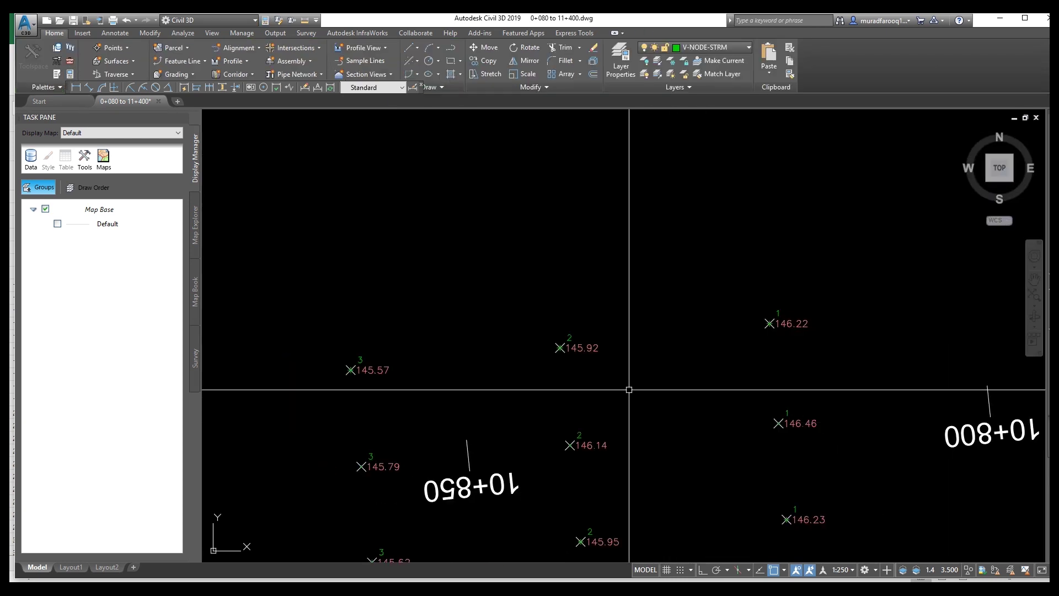
Step: Create a new centerline layout alignment with a starting station of 10+820.00
{"action": "scroll", "coordinate": [629, 385], "scroll_direction": "down", "scroll_amount": 3}
{"action": "scroll", "coordinate": [534, 383], "scroll_direction": "up", "scroll_amount": 2}
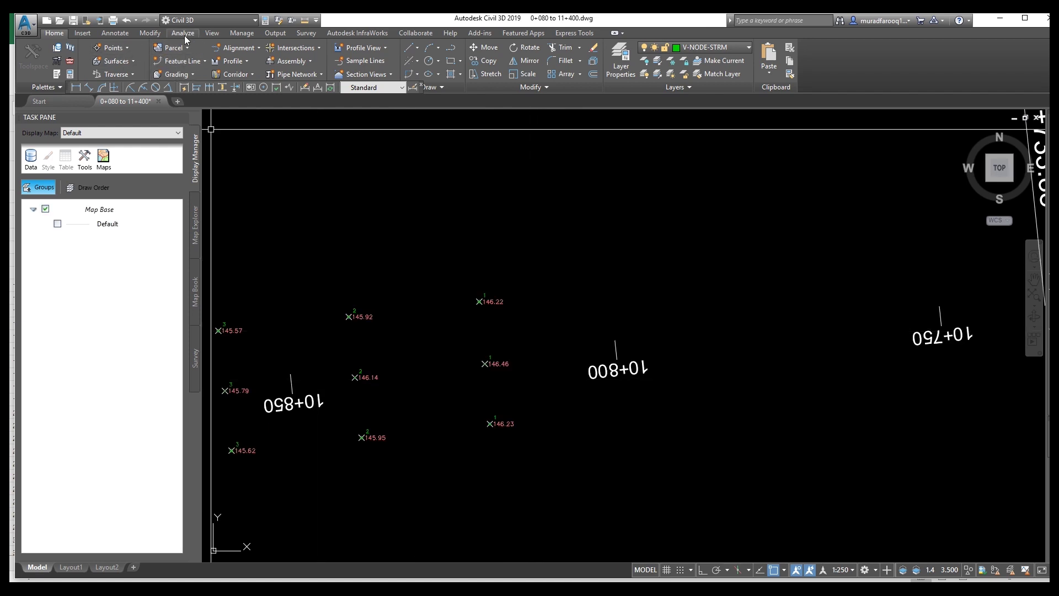
{"action": "left_click", "coordinate": [239, 48]}
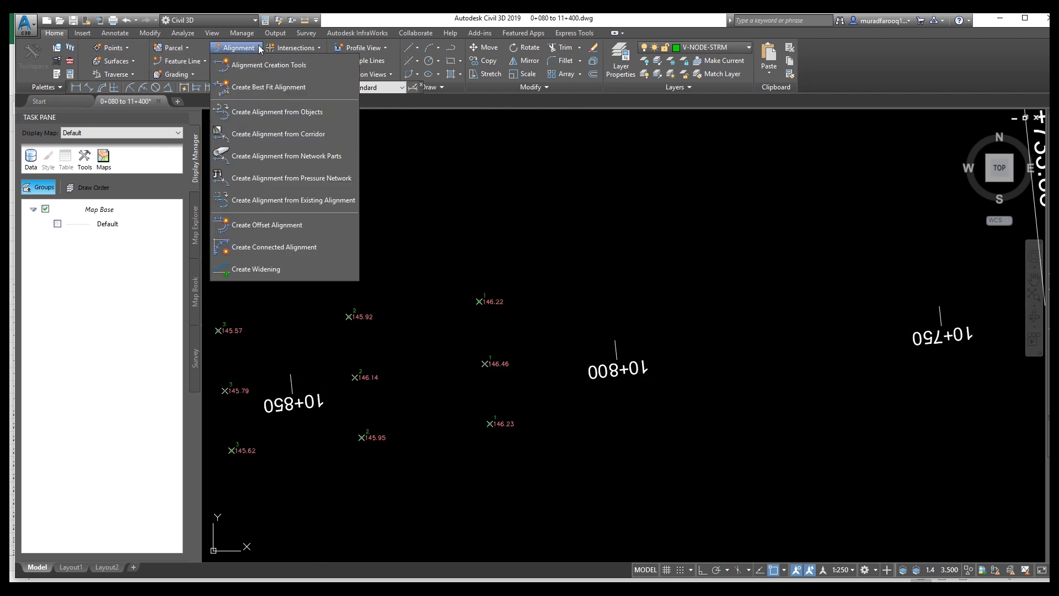
{"action": "left_click", "coordinate": [257, 64]}
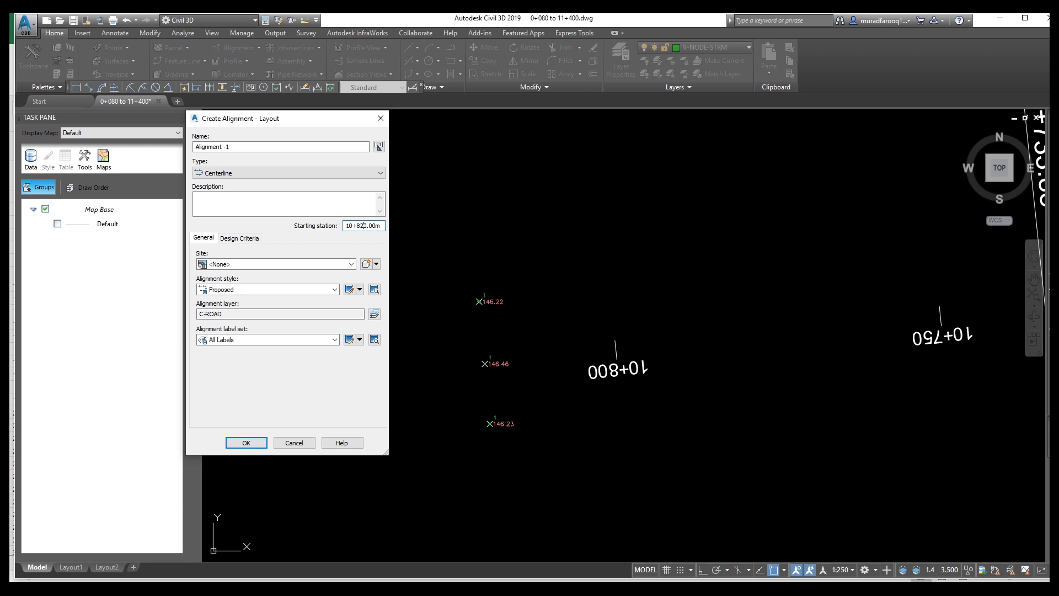
{"action": "left_click", "coordinate": [246, 442]}
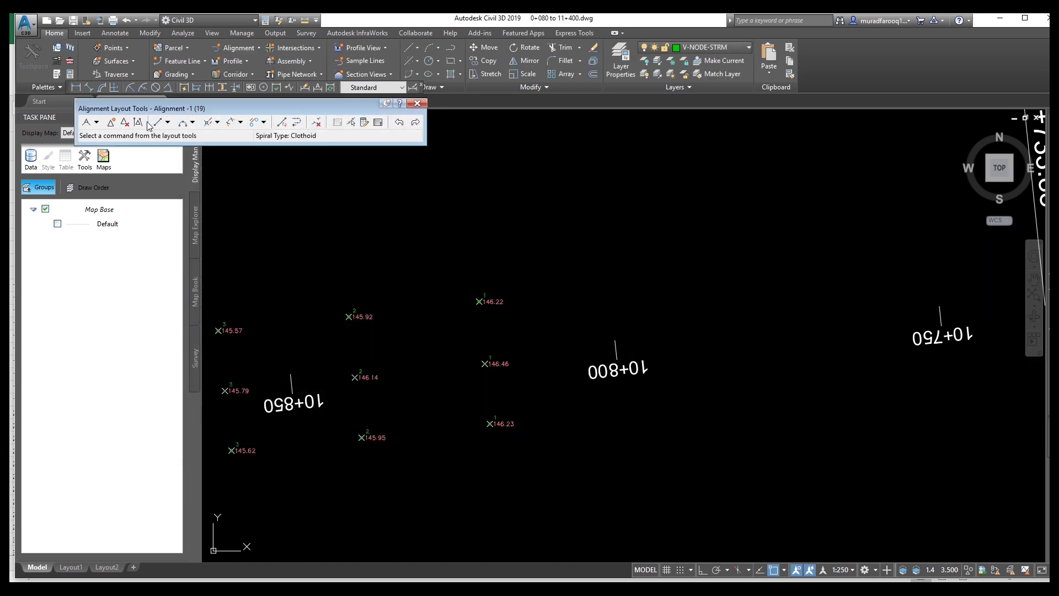
Step: Draw the alignment as Tangent-Tangent (With curves) from centre-line point 1 through points 2 to 6
{"action": "left_click", "coordinate": [97, 122]}
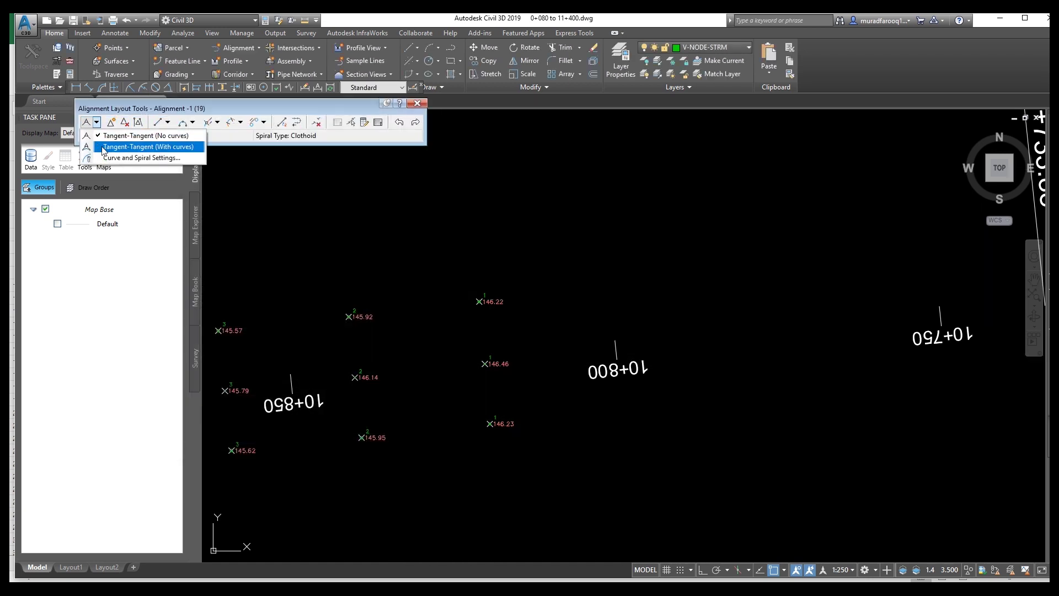
{"action": "left_click", "coordinate": [104, 147]}
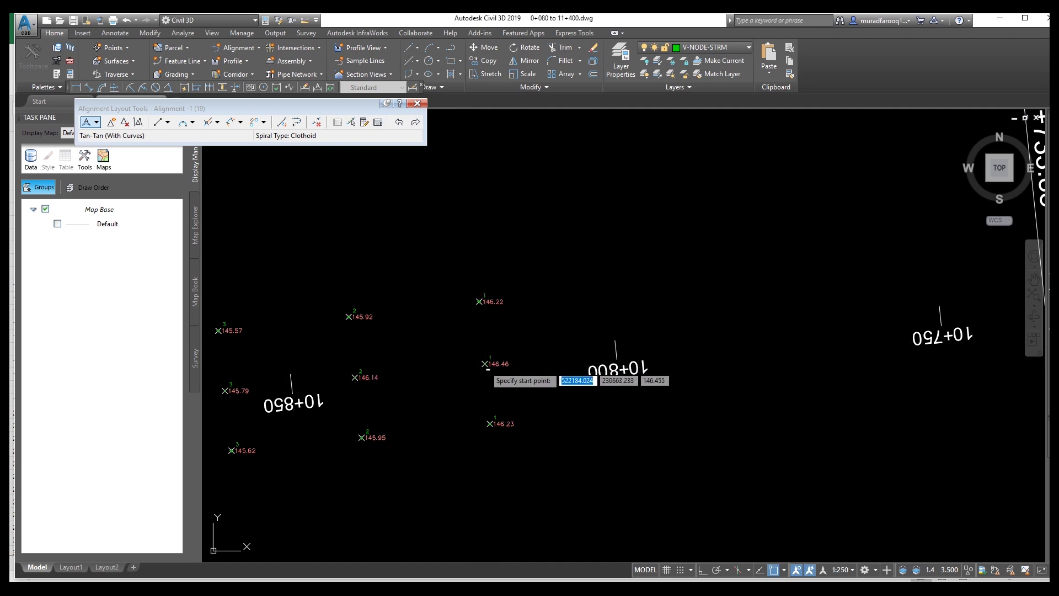
{"action": "middle_click_drag", "start_coordinate": [390, 374], "coordinate": [655, 315]}
{"action": "left_click", "coordinate": [750, 305]}
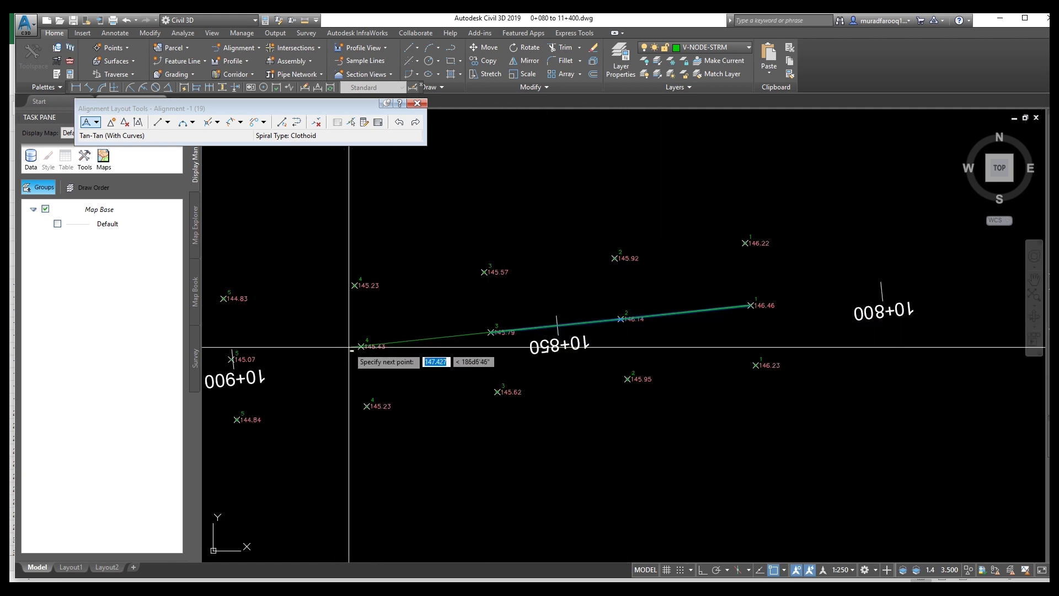
{"action": "middle_click_drag", "start_coordinate": [279, 357], "coordinate": [565, 302]}
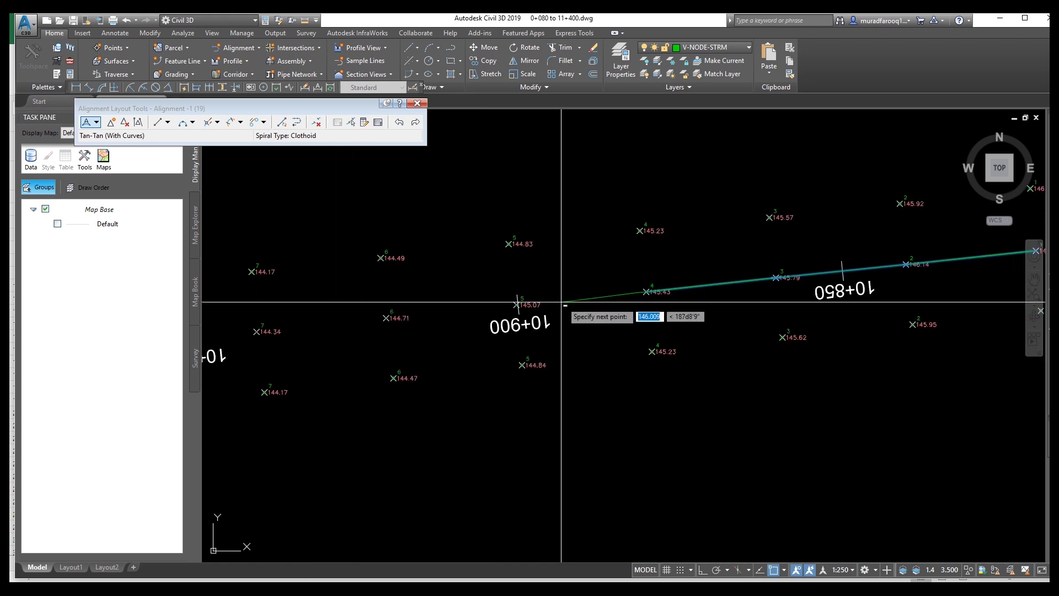
{"action": "left_click", "coordinate": [517, 304]}
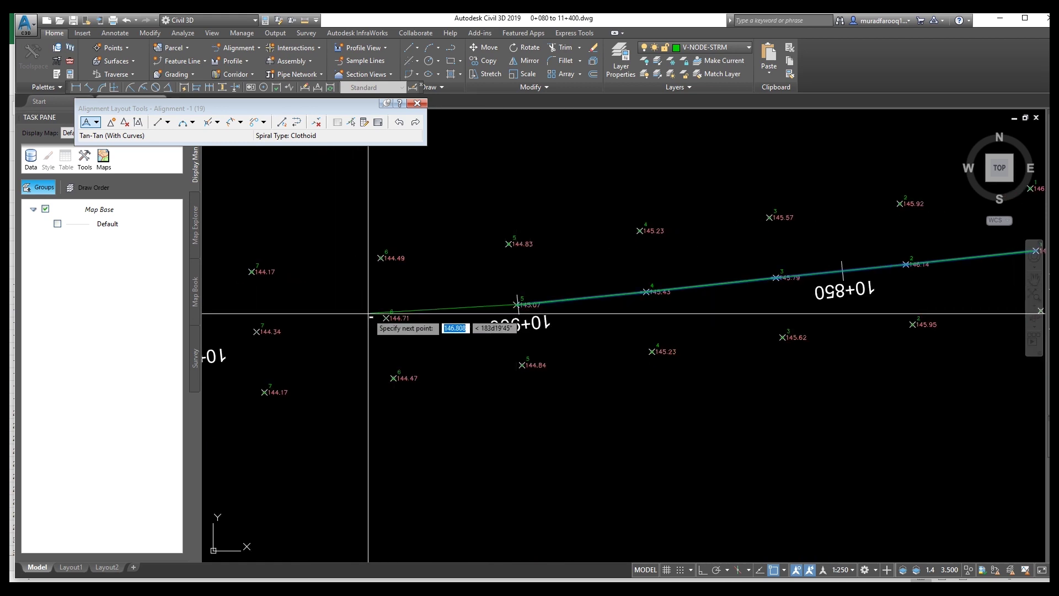
{"action": "left_click", "coordinate": [386, 318]}
Step: Continue the alignment through centre-line points 7 to 12, past stations 10+950 and 11+000
{"action": "middle_click_drag", "start_coordinate": [320, 350], "coordinate": [618, 295]}
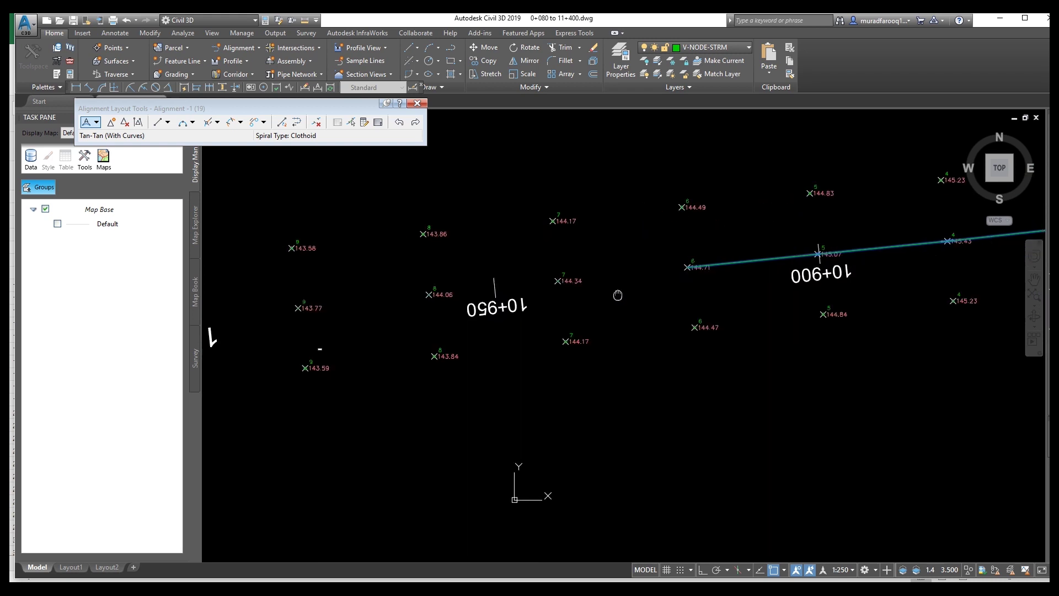
{"action": "left_click", "coordinate": [557, 282]}
{"action": "left_click", "coordinate": [429, 294]}
{"action": "left_click", "coordinate": [298, 308]}
{"action": "middle_click_drag", "start_coordinate": [298, 308], "coordinate": [568, 254]}
{"action": "left_click", "coordinate": [589, 248]}
{"action": "left_click", "coordinate": [460, 262]}
{"action": "left_click", "coordinate": [329, 276]}
Step: Continue the alignment through centre-line points 13 to 18, past stations 11+050 and 11+150
{"action": "middle_click_drag", "start_coordinate": [310, 293], "coordinate": [733, 261]}
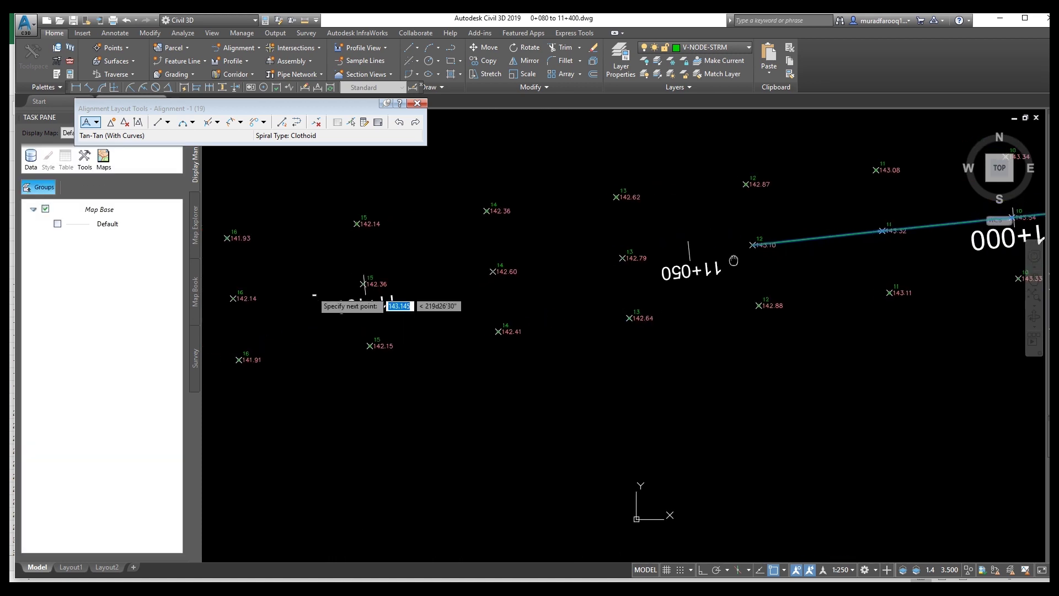
{"action": "left_click", "coordinate": [623, 257]}
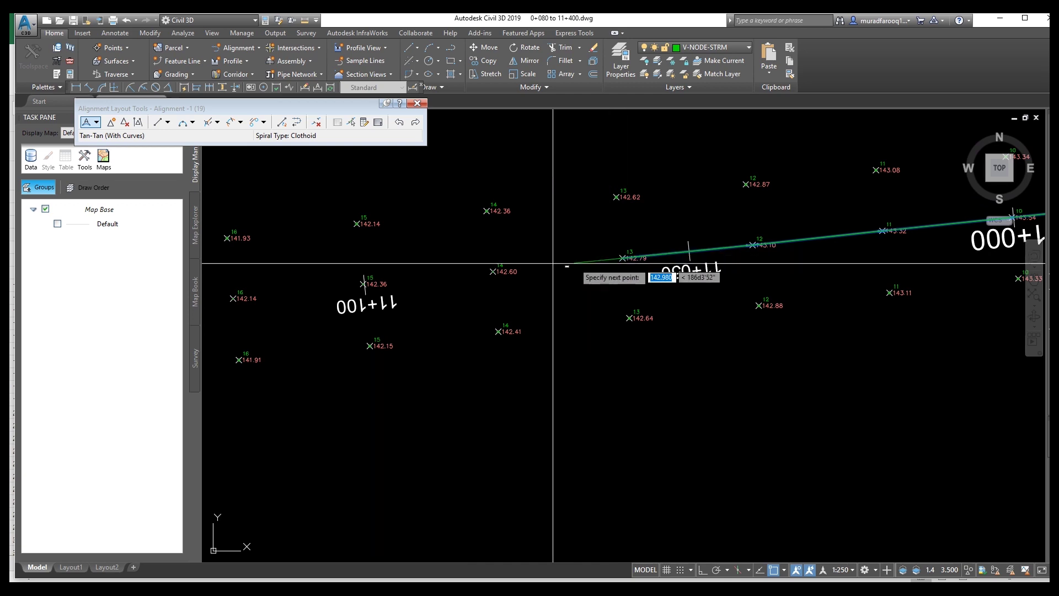
{"action": "left_click", "coordinate": [494, 271]}
{"action": "left_click", "coordinate": [363, 284]}
{"action": "middle_click_drag", "start_coordinate": [364, 284], "coordinate": [759, 258]}
{"action": "left_click", "coordinate": [628, 271]}
{"action": "left_click", "coordinate": [499, 285]}
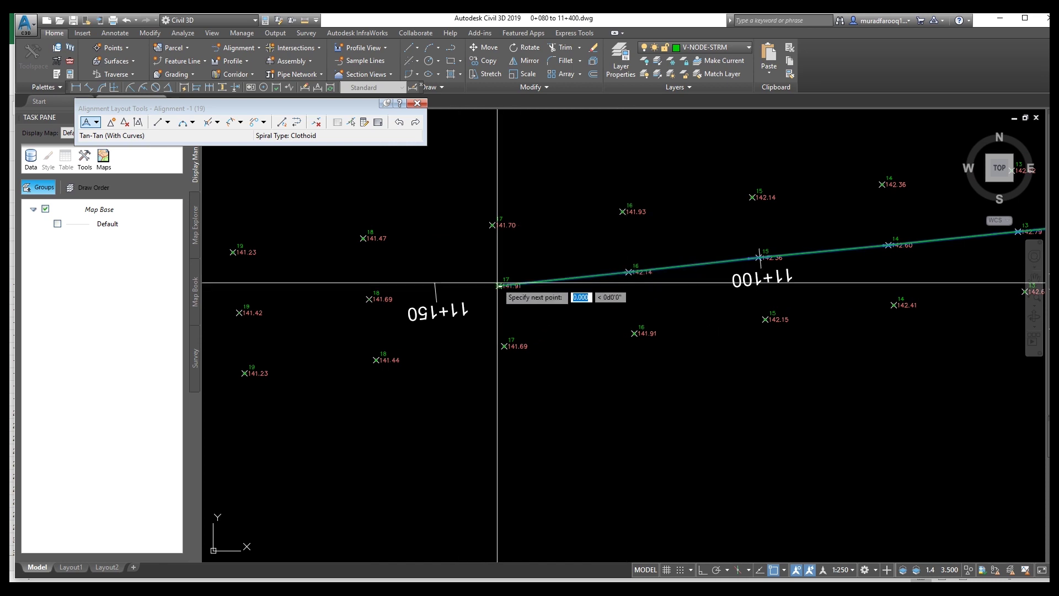
{"action": "left_click", "coordinate": [369, 299]}
Step: Continue the alignment through centre-line points 19 to 22, past station 11+200
{"action": "scroll", "coordinate": [303, 300], "scroll_direction": "up", "scroll_amount": 2}
{"action": "middle_click_drag", "start_coordinate": [303, 300], "coordinate": [722, 300]}
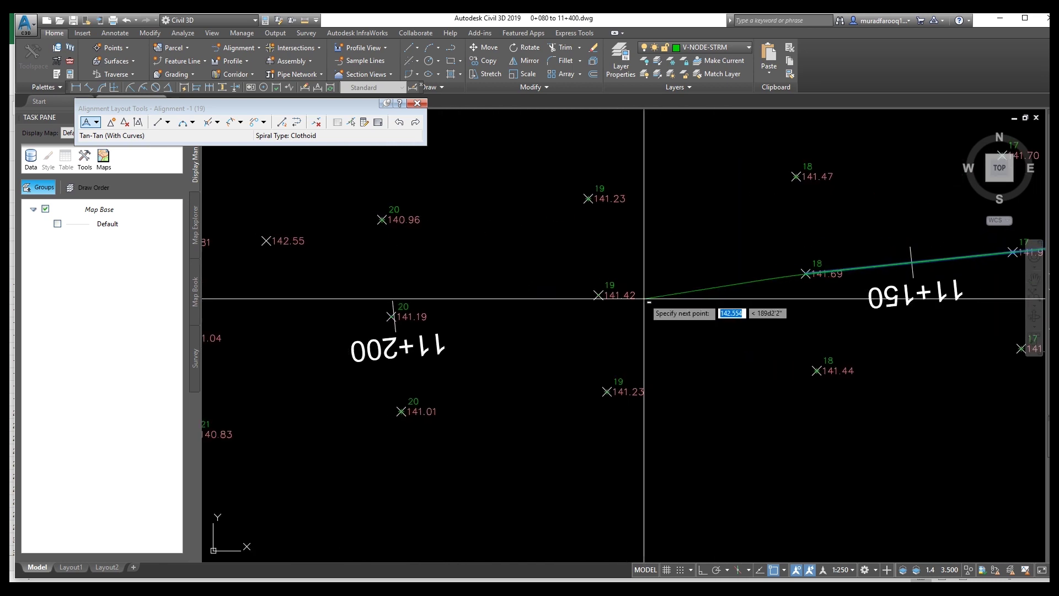
{"action": "left_click", "coordinate": [598, 295]}
{"action": "left_click", "coordinate": [389, 318]}
{"action": "middle_click_drag", "start_coordinate": [324, 329], "coordinate": [747, 298]}
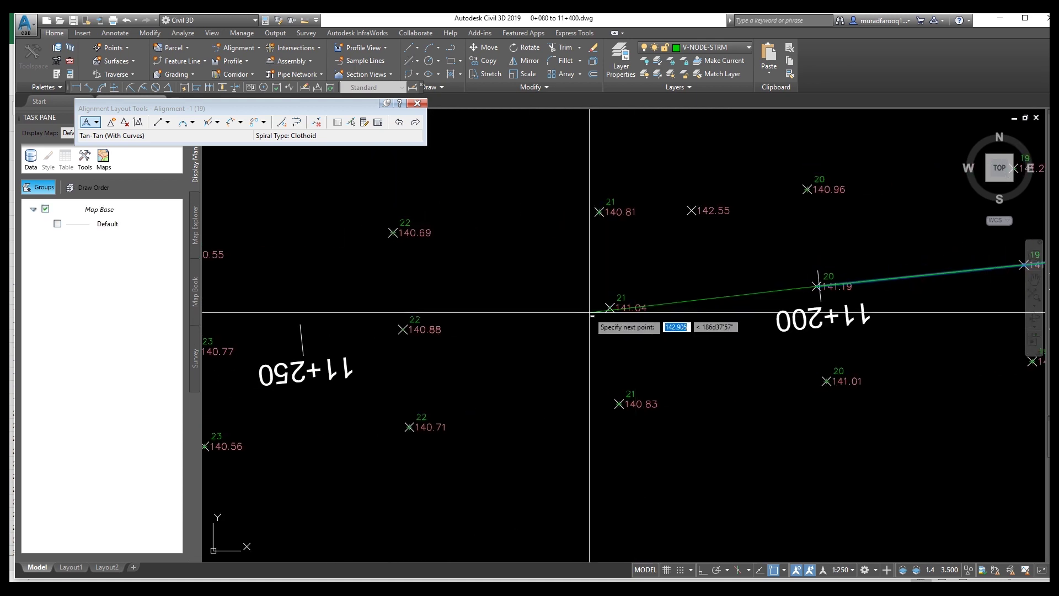
{"action": "left_click", "coordinate": [610, 307]}
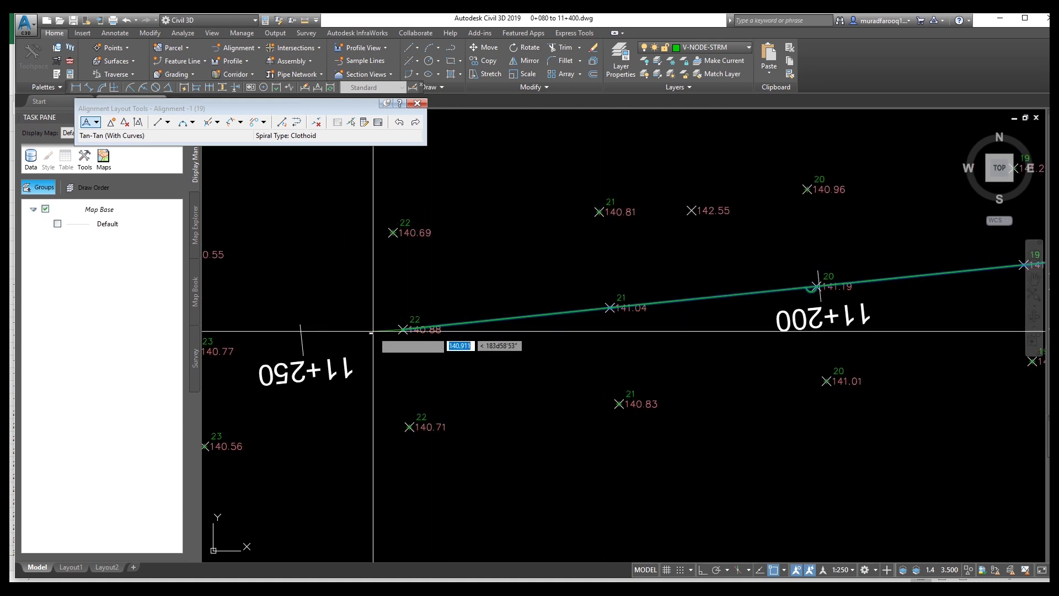
{"action": "left_click", "coordinate": [403, 330]}
Step: Continue the alignment through centre-line points 23 to 27, past stations 11+250 and 11+300
{"action": "middle_click_drag", "start_coordinate": [403, 330], "coordinate": [979, 275]}
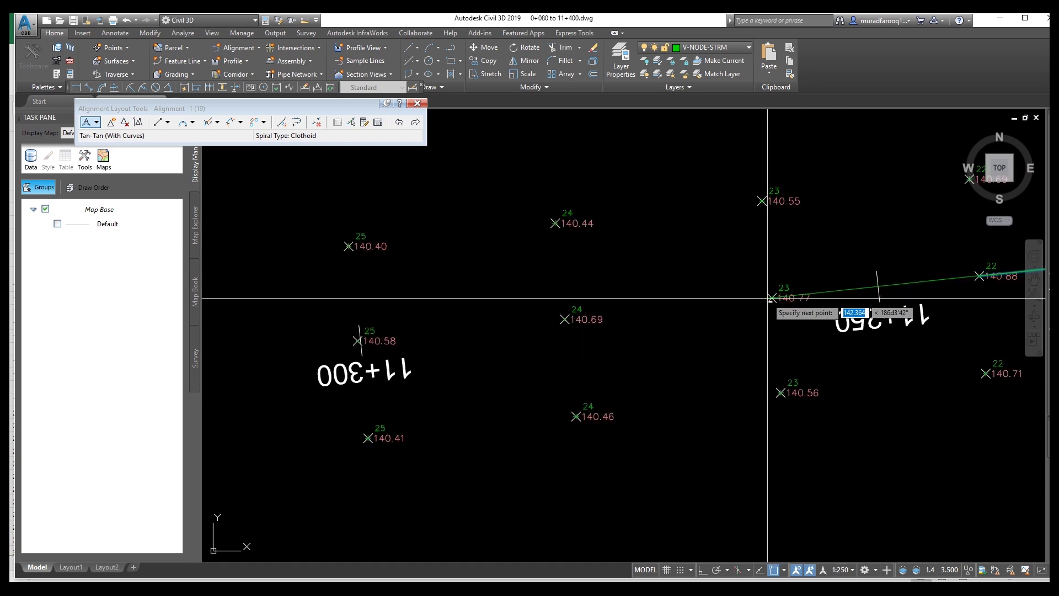
{"action": "left_click", "coordinate": [771, 298]}
{"action": "left_click", "coordinate": [564, 318]}
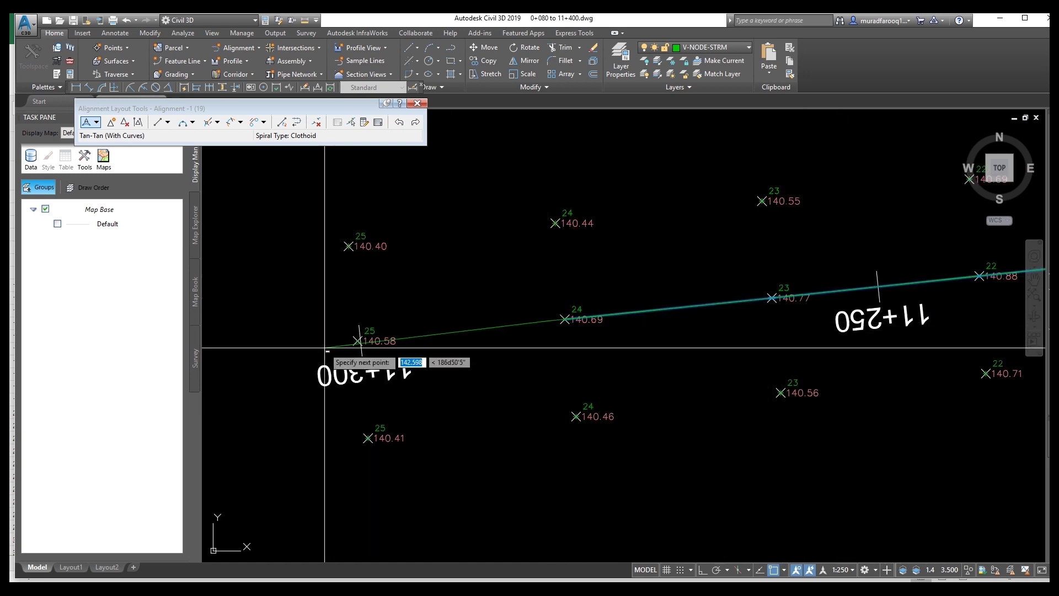
{"action": "left_click", "coordinate": [358, 341]}
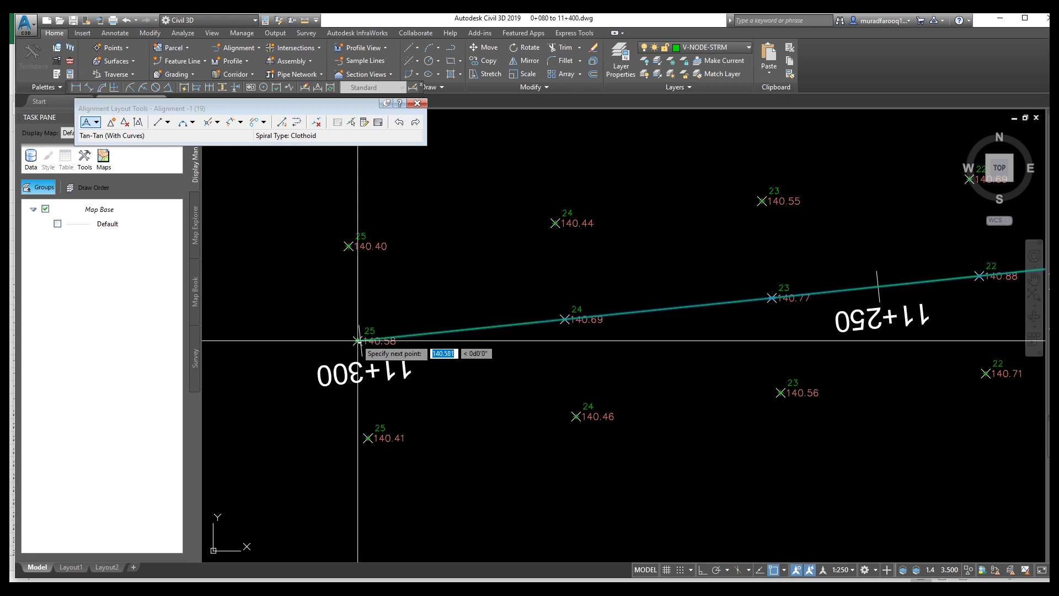
{"action": "middle_click_drag", "start_coordinate": [408, 317], "coordinate": [948, 268]}
{"action": "left_click", "coordinate": [691, 314]}
{"action": "left_click", "coordinate": [484, 335]}
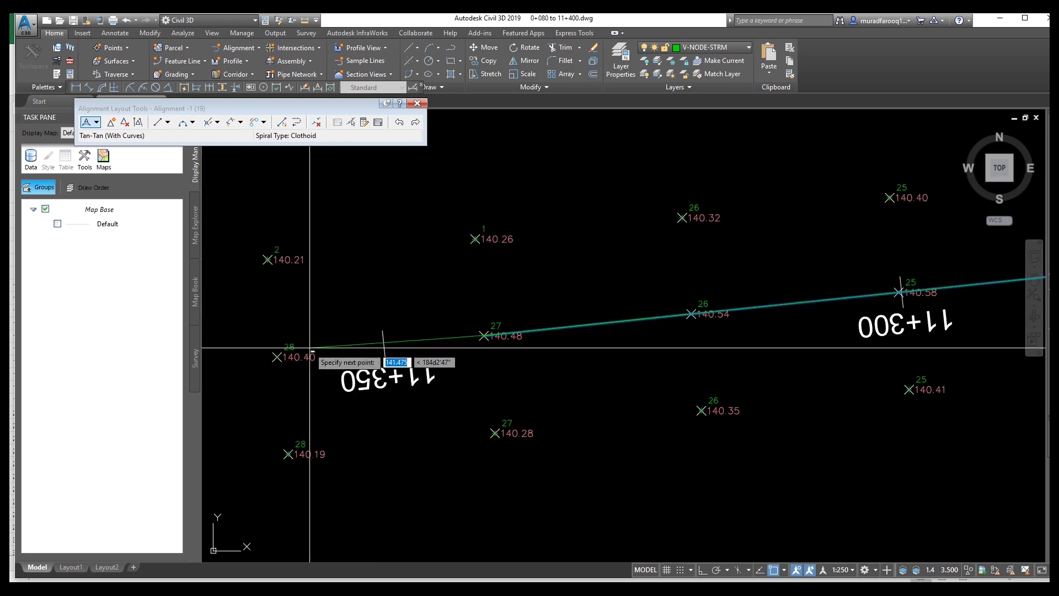
Step: Extend the alignment through centre-line points 28 and 29 and finish it at point 30, station 11+400
{"action": "middle_click_drag", "start_coordinate": [249, 366], "coordinate": [603, 322]}
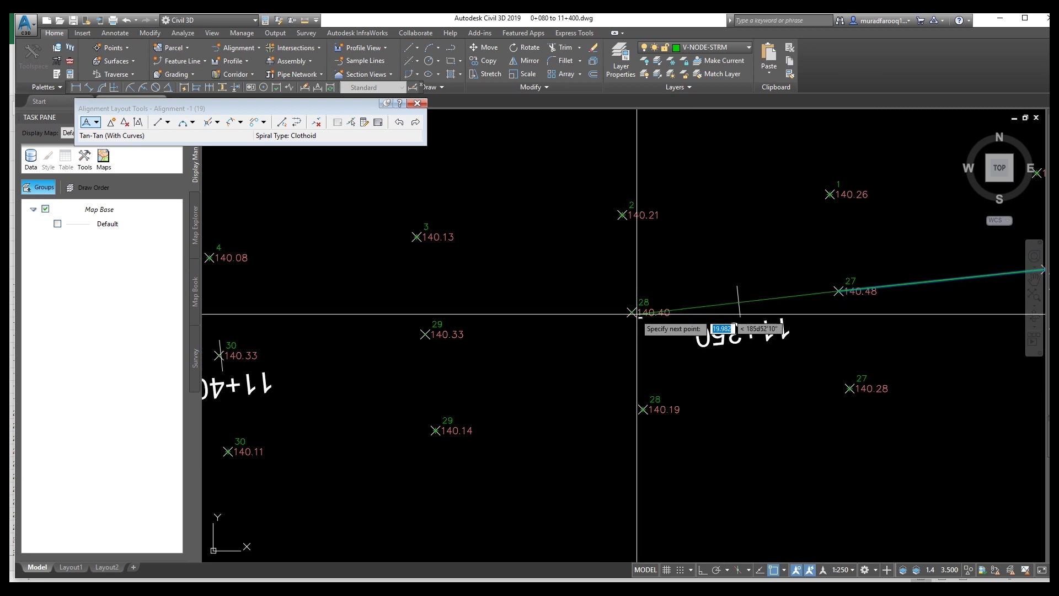
{"action": "left_click", "coordinate": [632, 313]}
{"action": "left_click", "coordinate": [425, 334]}
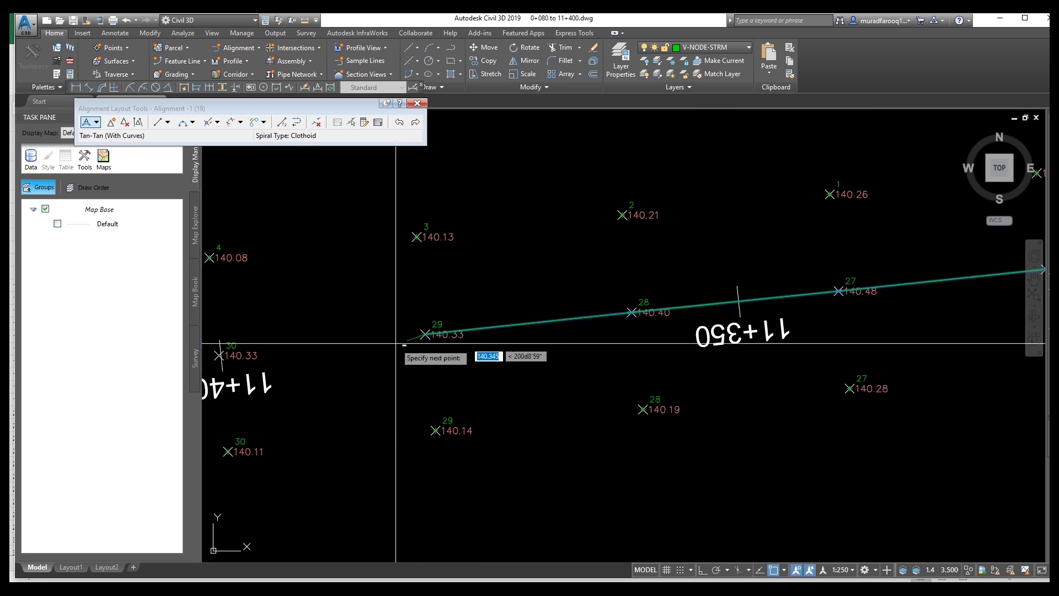
{"action": "middle_click_drag", "start_coordinate": [396, 343], "coordinate": [717, 299]}
{"action": "left_click", "coordinate": [579, 313]}
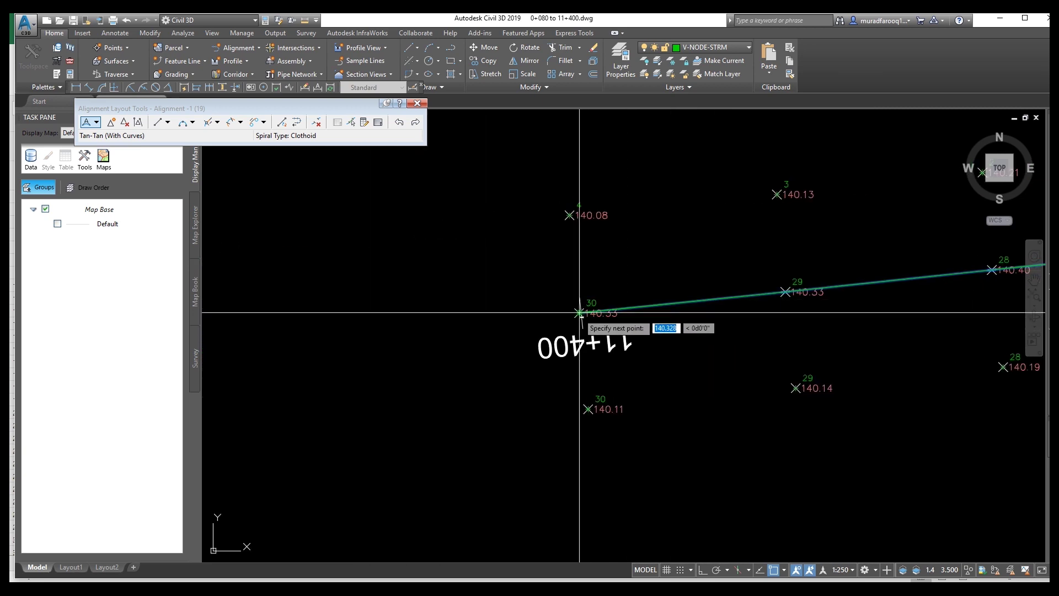
{"action": "key", "text": "Return"}
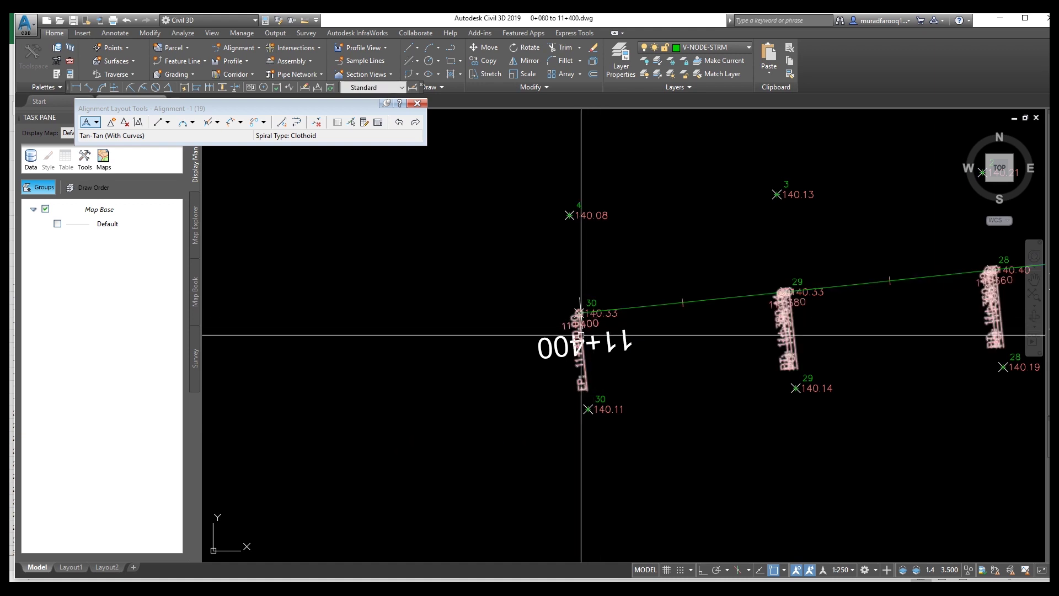
{"action": "left_click", "coordinate": [581, 335]}
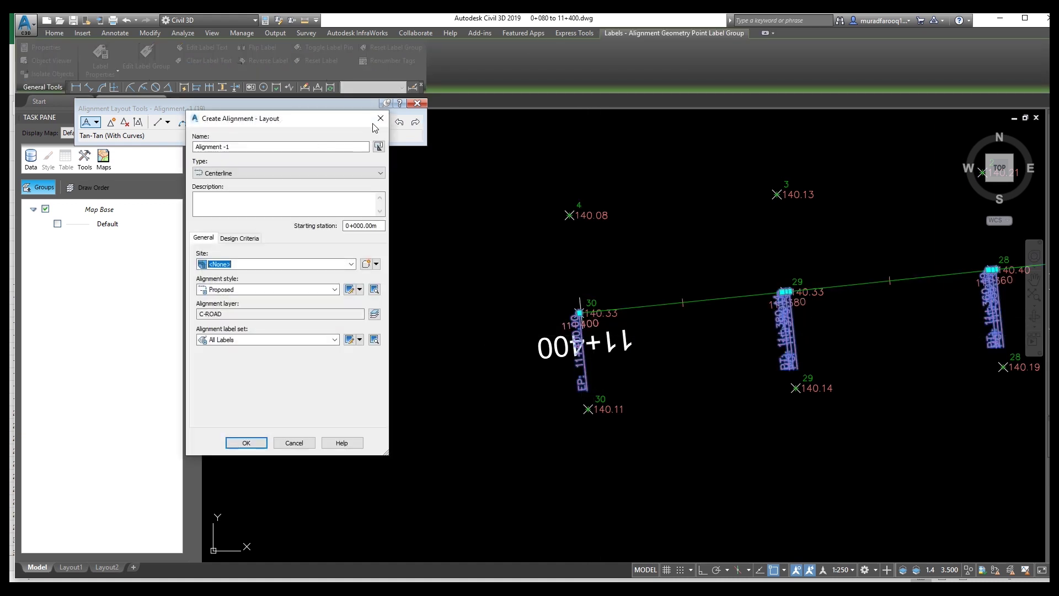
{"action": "left_click", "coordinate": [379, 119]}
{"action": "left_click", "coordinate": [379, 120]}
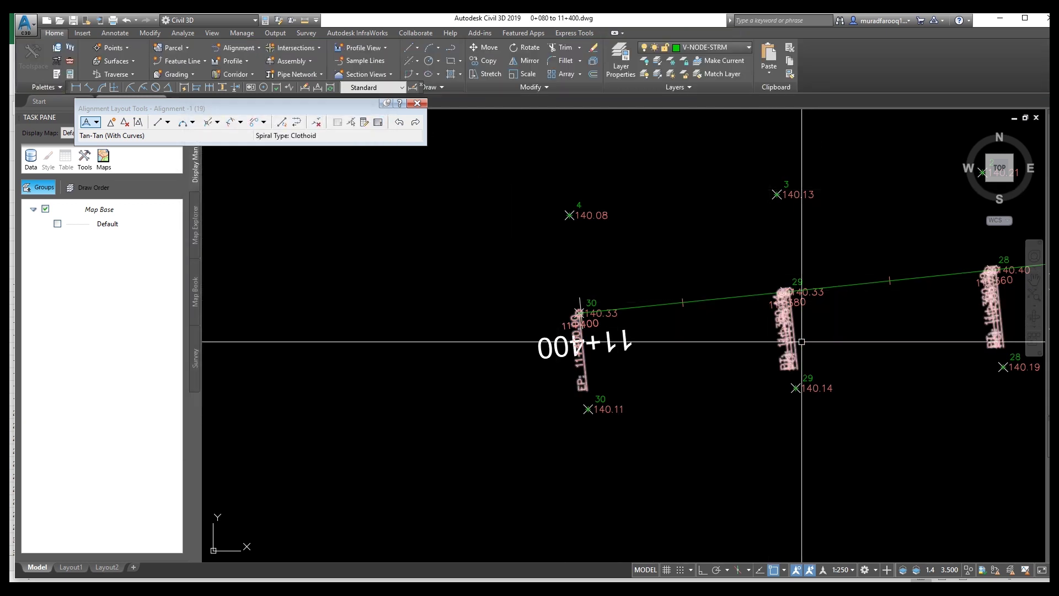
Step: Remove the geometry point labels along the whole alignment, including the one at its start, station 10+820
{"action": "scroll", "coordinate": [840, 305], "scroll_direction": "down", "scroll_amount": 3}
{"action": "mouse_move", "coordinate": [840, 305]}
{"action": "middle_mouse_down"}
{"action": "mouse_move", "coordinate": [547, 308]}
{"action": "mouse_move", "coordinate": [708, 286]}
{"action": "mouse_move", "coordinate": [662, 318]}
{"action": "middle_mouse_up"}
{"action": "scroll", "coordinate": [740, 289], "scroll_direction": "up", "scroll_amount": 5}
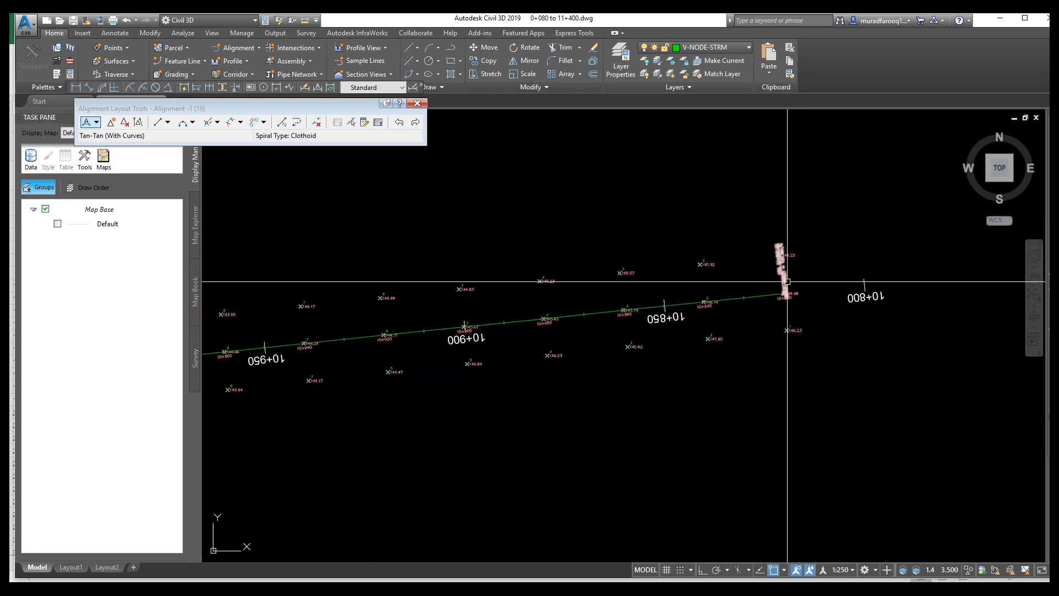
{"action": "key", "text": "Escape"}
{"action": "scroll", "coordinate": [756, 302], "scroll_direction": "up", "scroll_amount": 6}
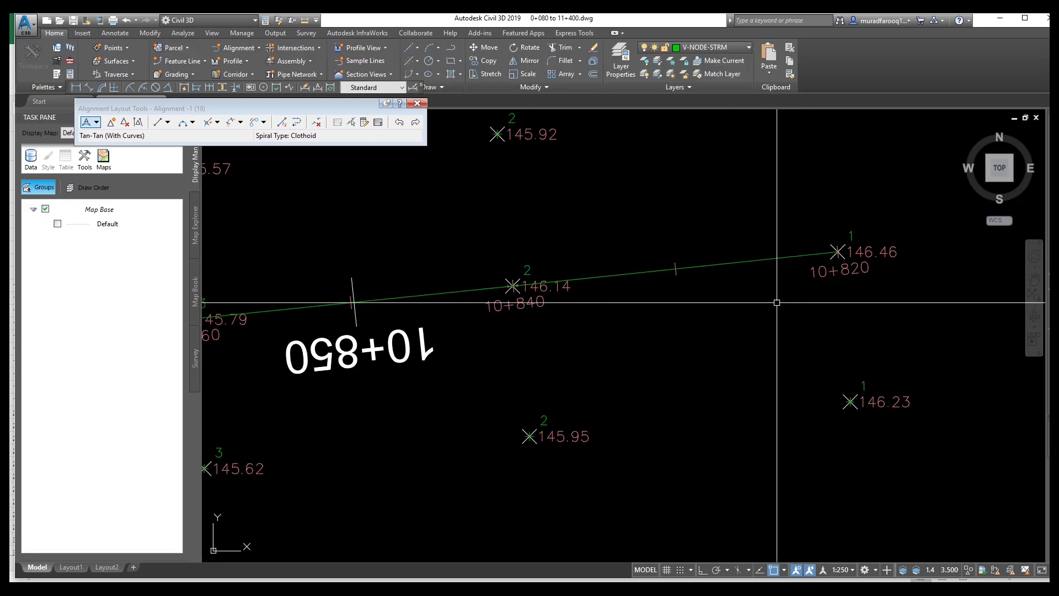
{"action": "middle_click_drag", "start_coordinate": [776, 303], "coordinate": [776, 372]}
{"action": "scroll", "coordinate": [541, 408], "scroll_direction": "up", "scroll_amount": 2}
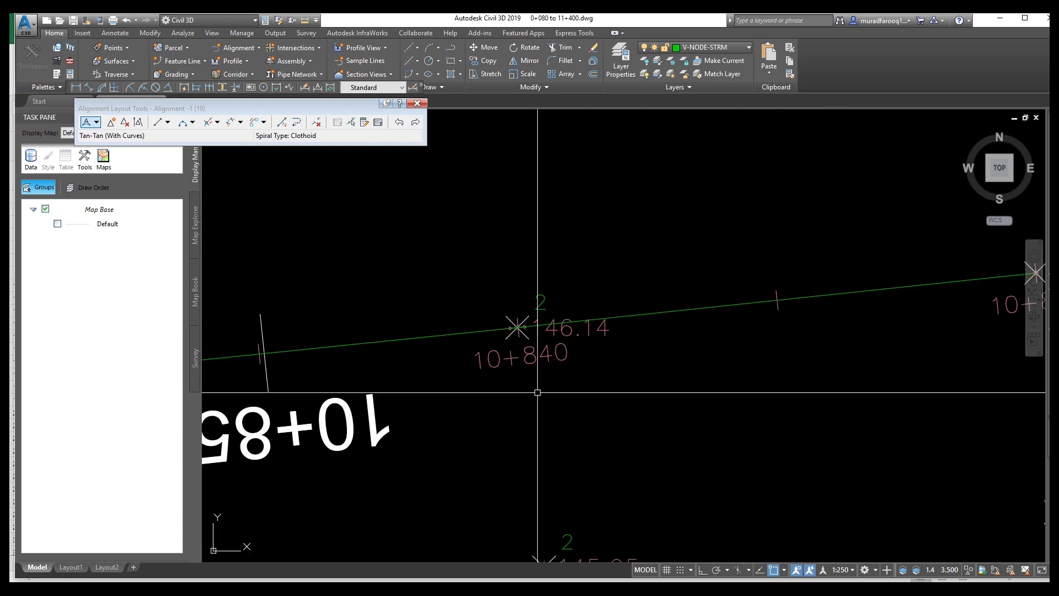
{"action": "middle_click_drag", "start_coordinate": [541, 390], "coordinate": [586, 418]}
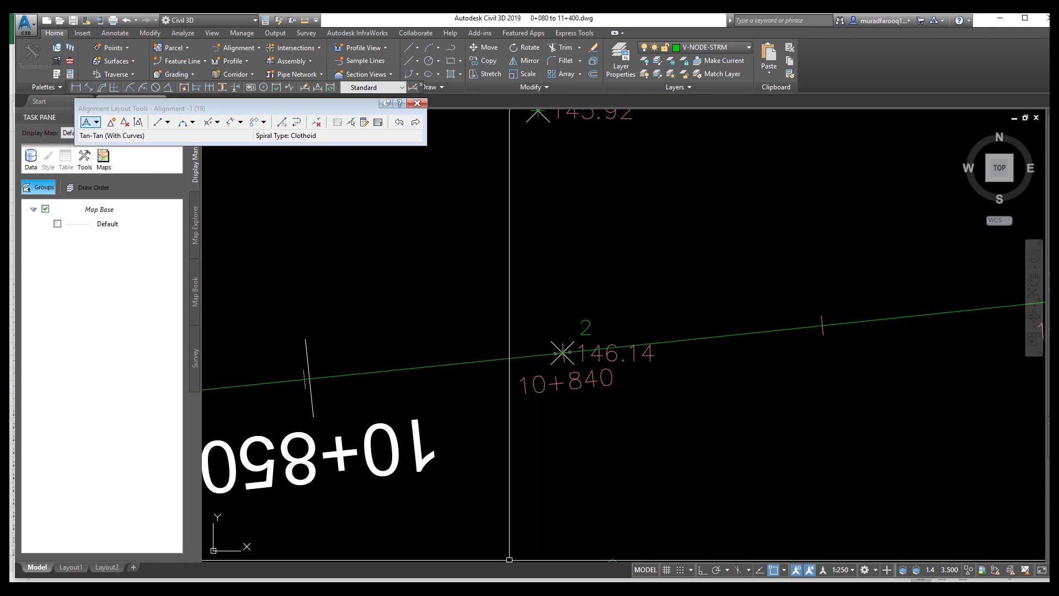
Step: Switch to Excel and review the Site Leveling Control Report's design, observed and difference levels from 10+820 to 11+400
{"action": "key", "text": "alt+Tab"}
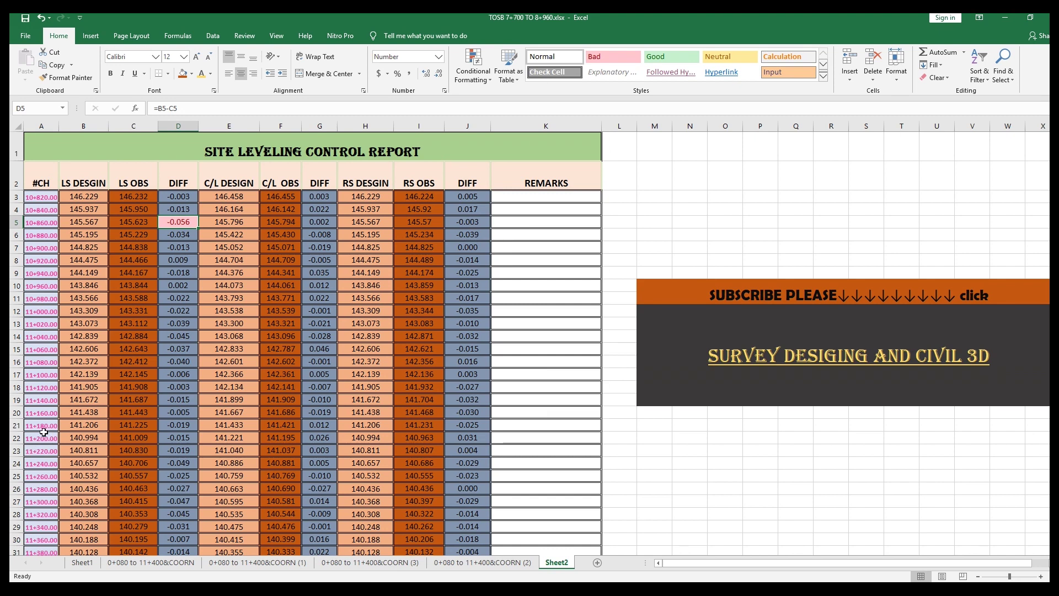
{"action": "scroll", "coordinate": [43, 431], "scroll_direction": "down", "scroll_amount": 1}
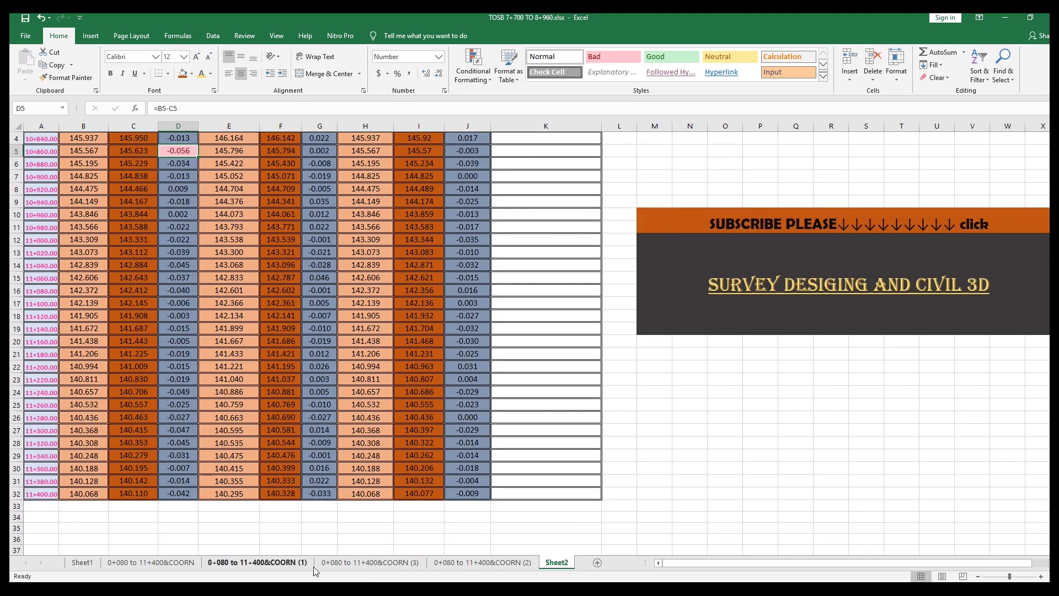
{"action": "key", "text": "alt+Tab"}
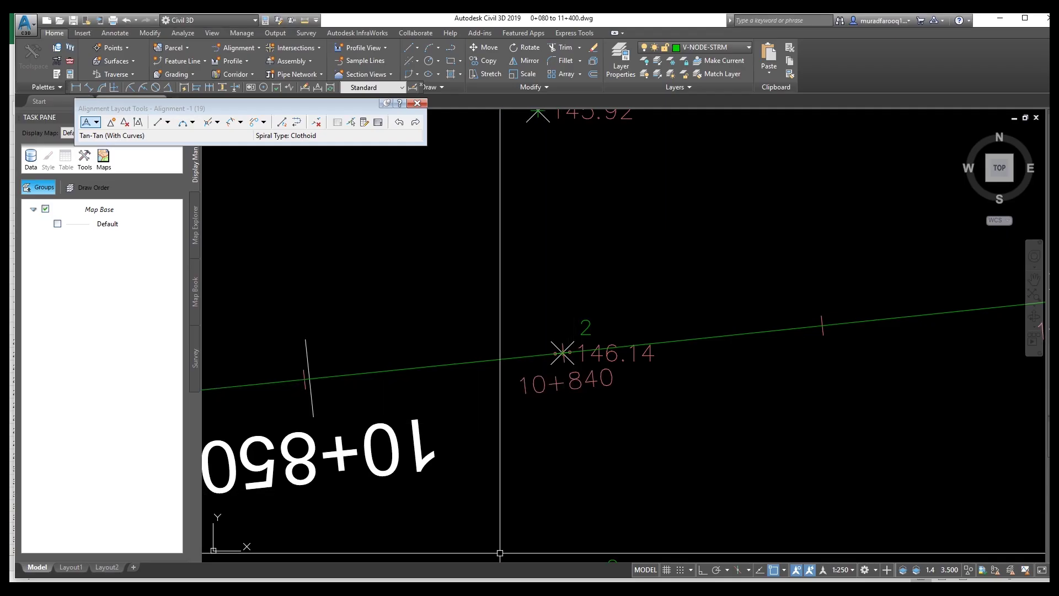
{"action": "key", "text": "alt+Tab"}
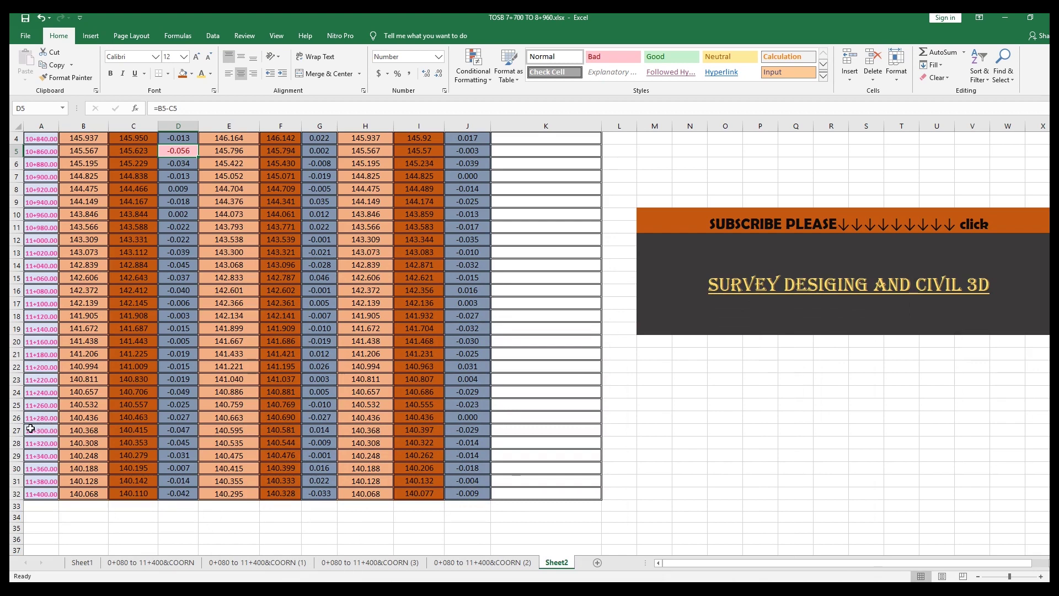
{"action": "scroll", "coordinate": [42, 402], "scroll_direction": "up", "scroll_amount": 1}
{"action": "scroll", "coordinate": [41, 402], "scroll_direction": "up", "scroll_amount": 1}
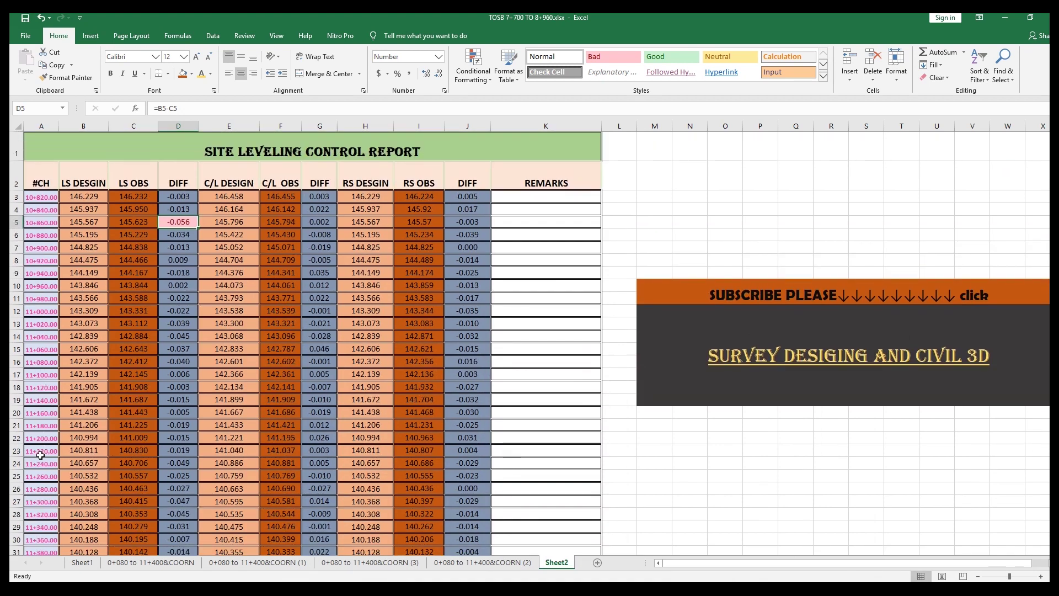
{"action": "scroll", "coordinate": [45, 452], "scroll_direction": "down", "scroll_amount": 2}
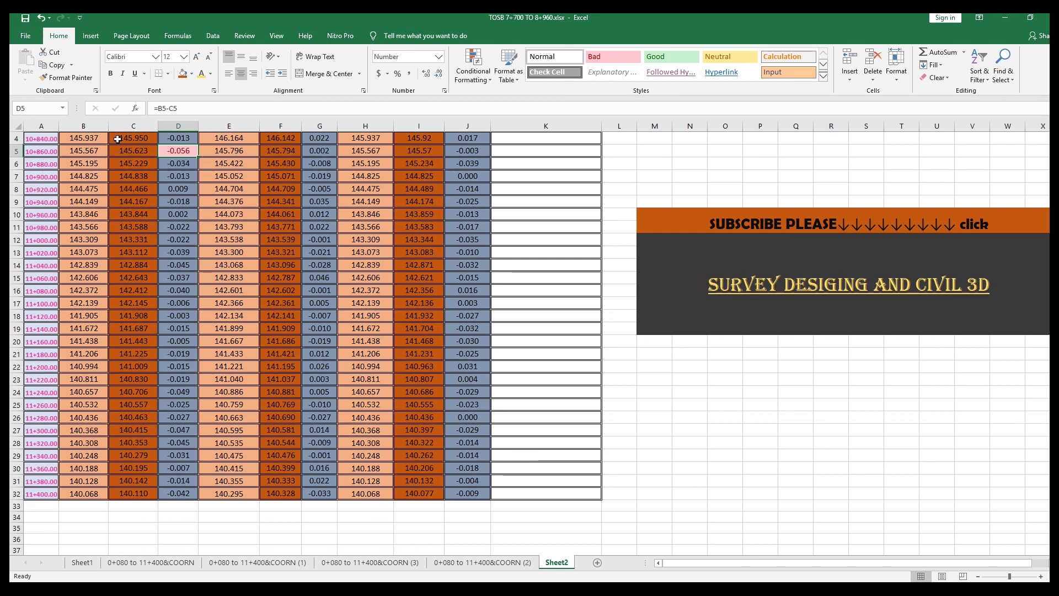
{"action": "scroll", "coordinate": [96, 154], "scroll_direction": "up", "scroll_amount": 1}
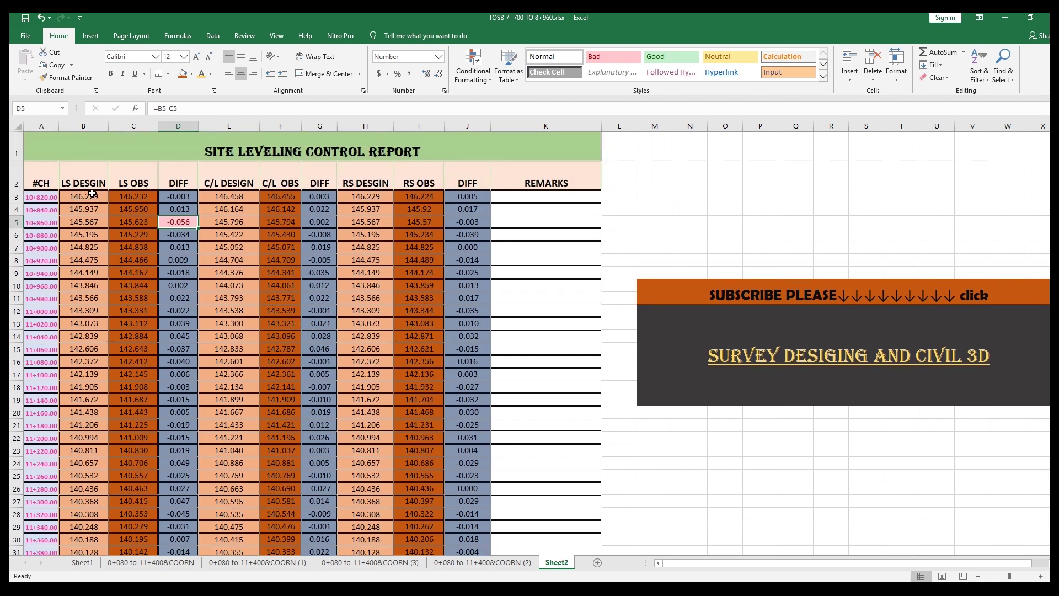